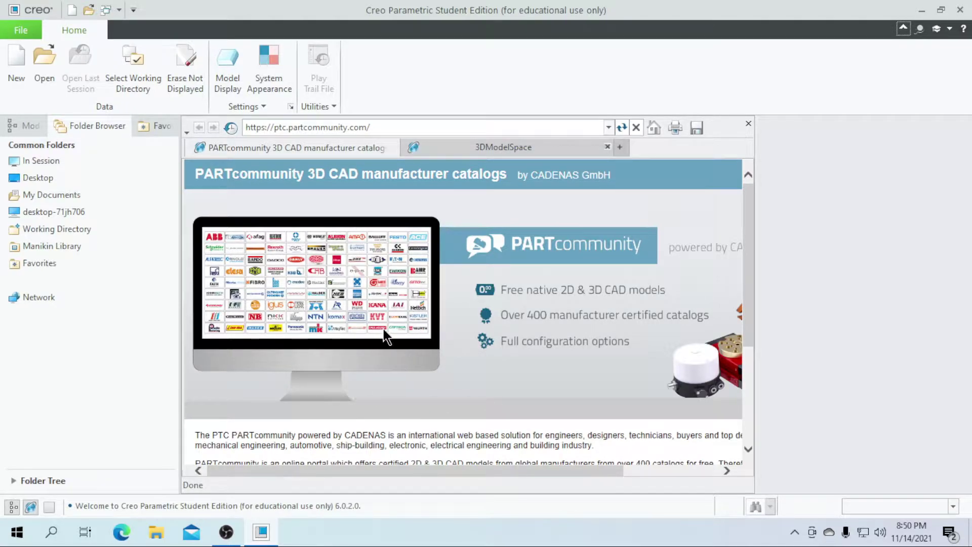
- Create a new solid part named head_phone without the default template, using the mmns_part_solid template
click(11, 78)
click(344, 368)
text(head_)
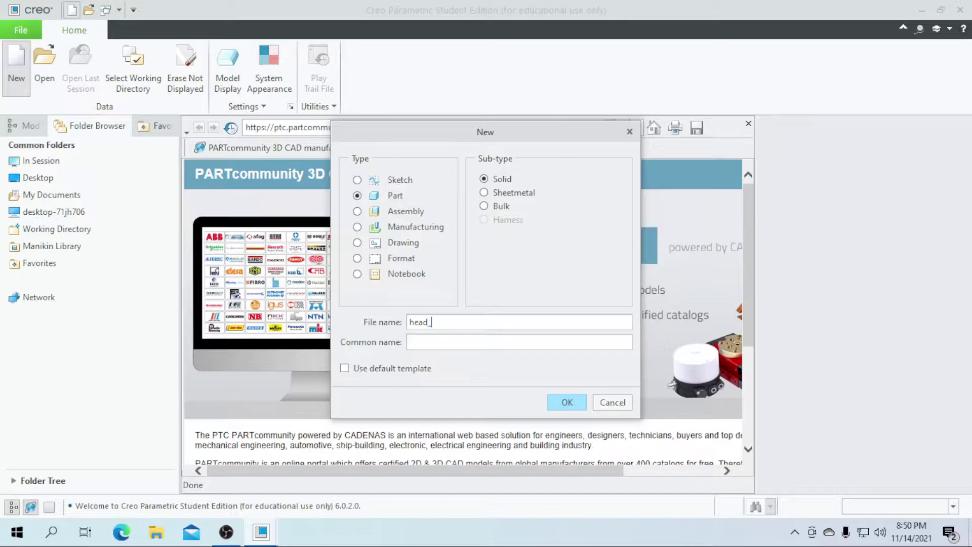
text(phone)
key(Return)
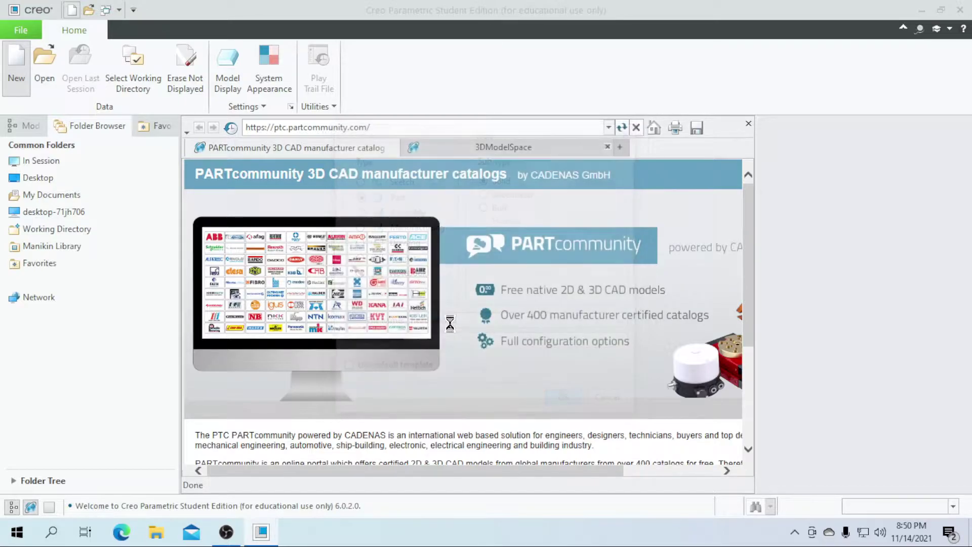
scroll(415, 208, down, 2)
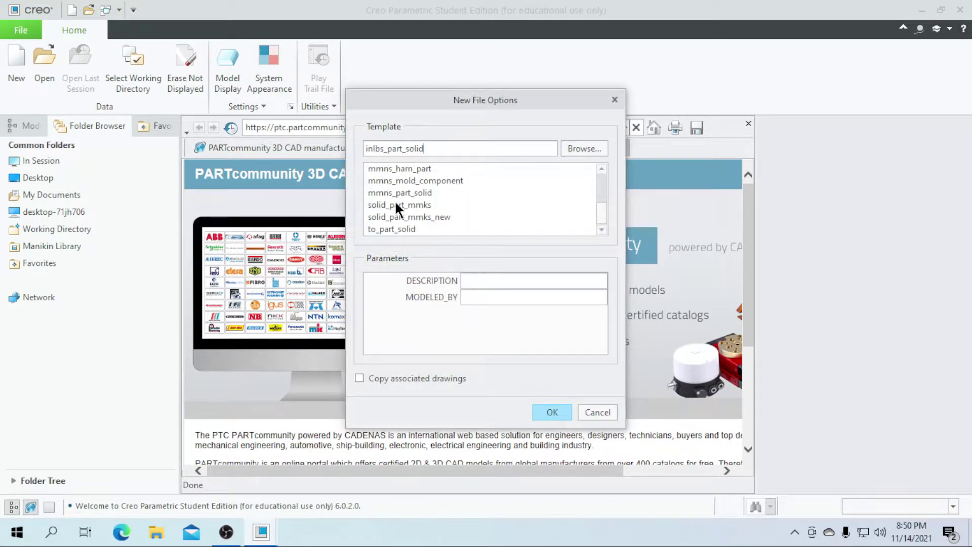
click(400, 193)
click(551, 412)
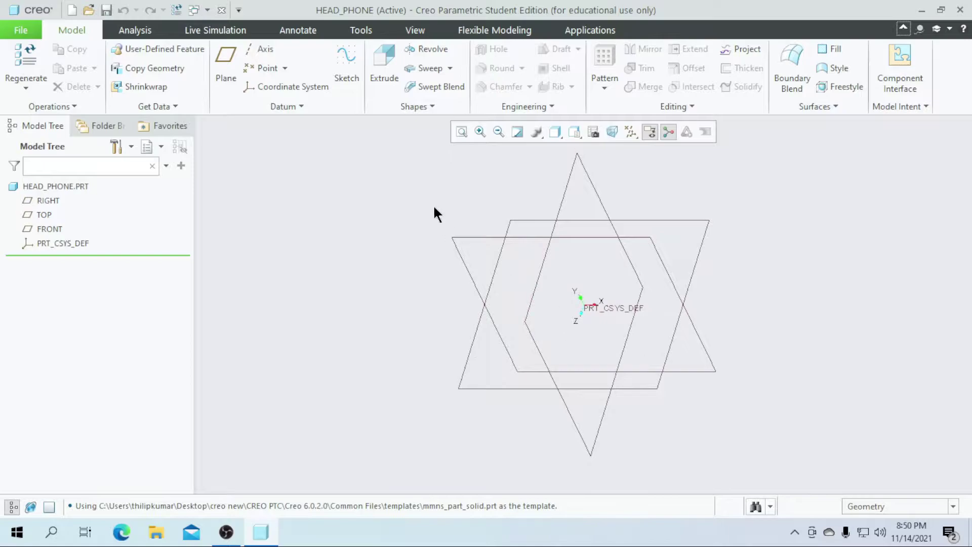
- On the FRONT plane, sketch an upper-left quarter-circle arc centred on the origin, with a radius of about 127 mm
click(354, 83)
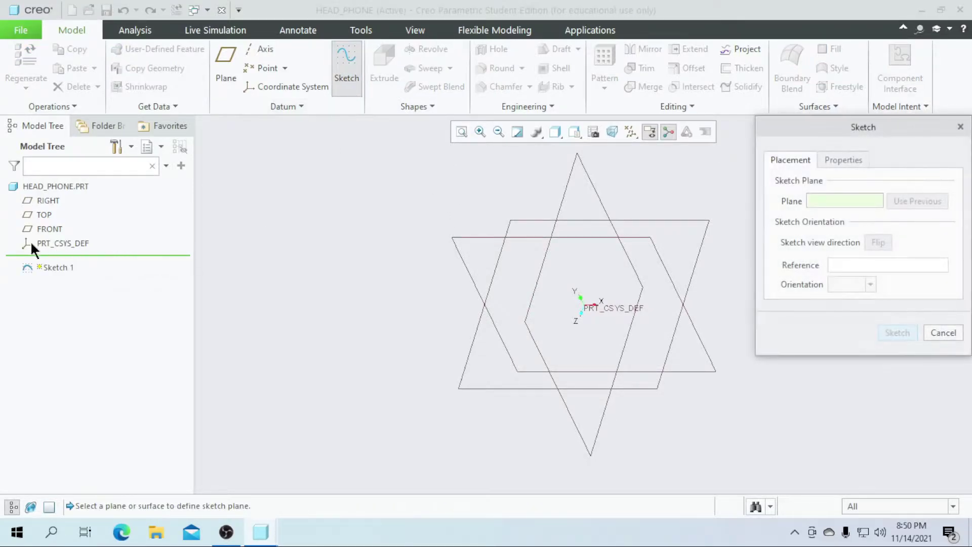
click(47, 230)
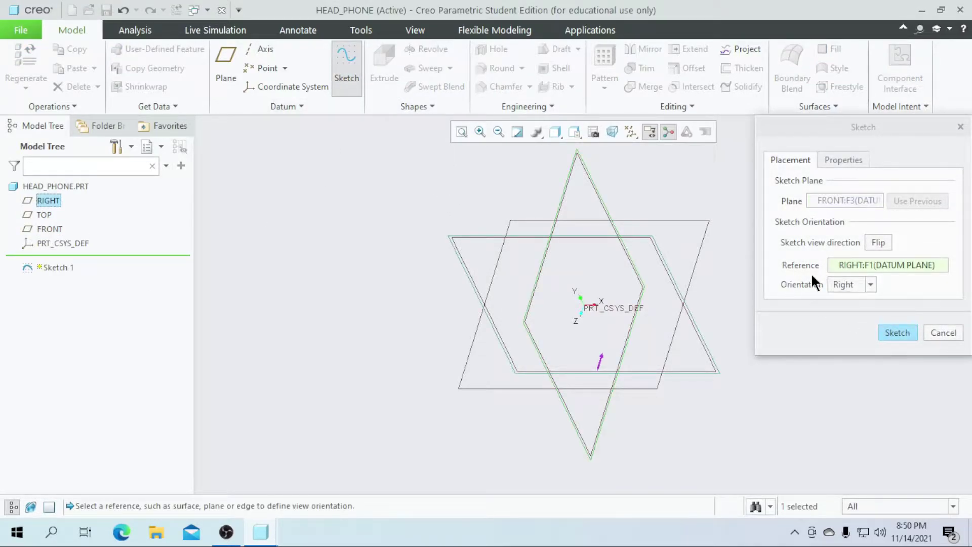
click(892, 333)
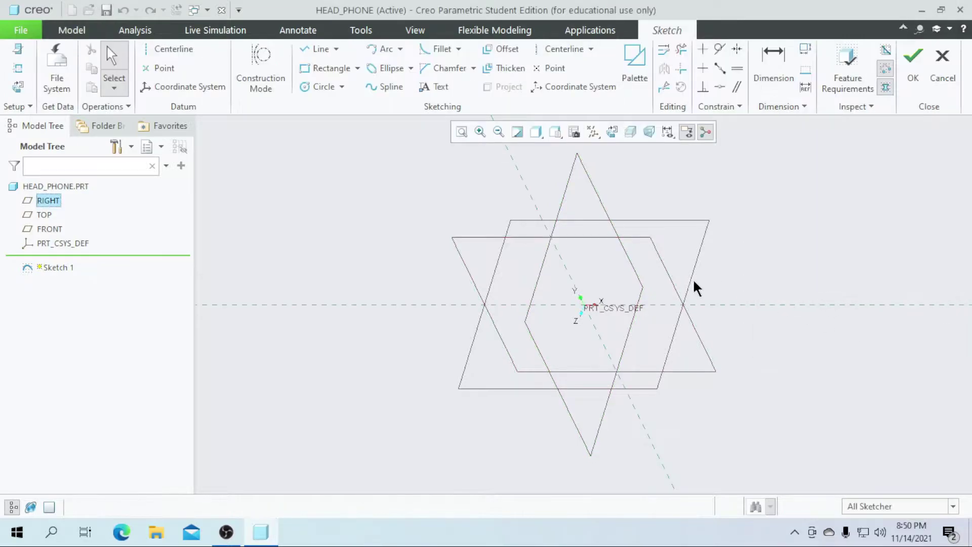
click(614, 134)
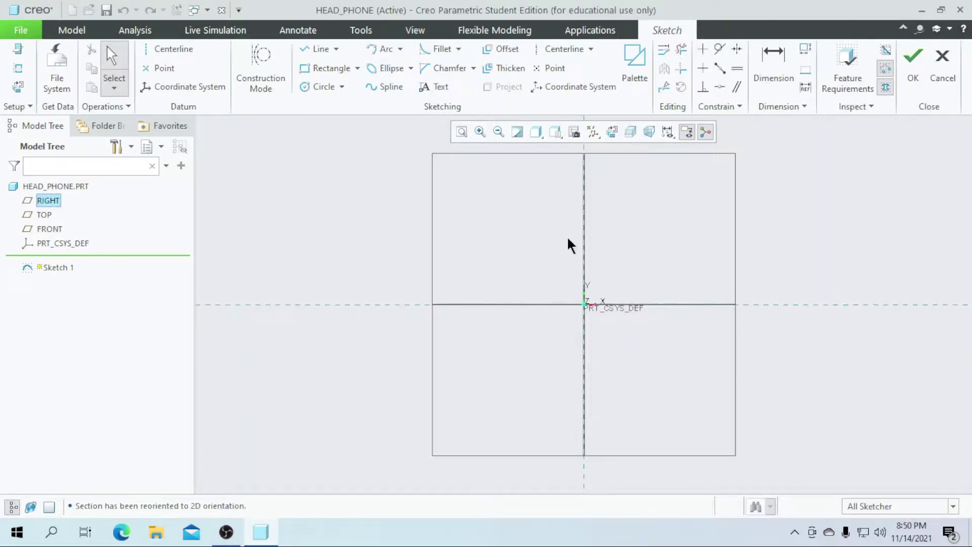
scroll(557, 242, up, 1)
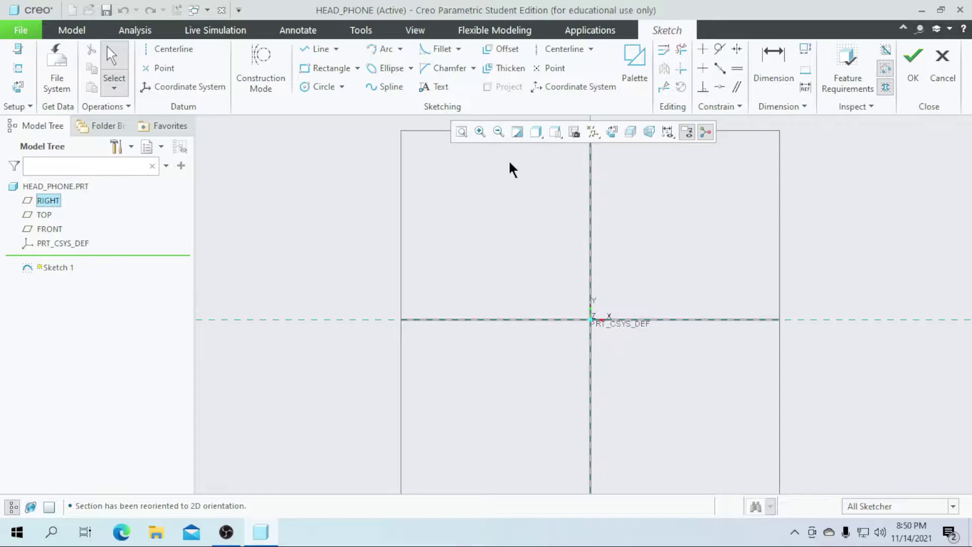
click(400, 49)
click(406, 81)
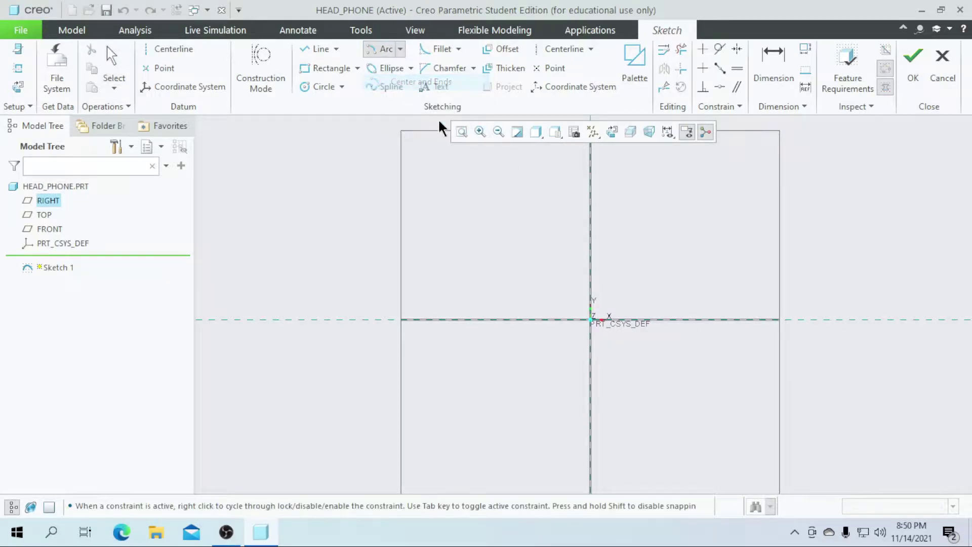
click(591, 319)
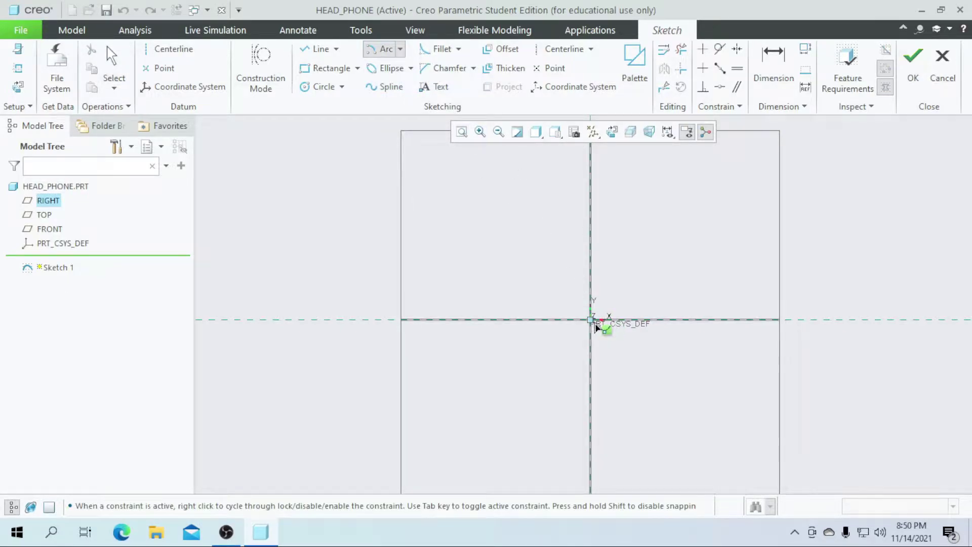
click(589, 227)
click(499, 319)
middle_click(564, 304)
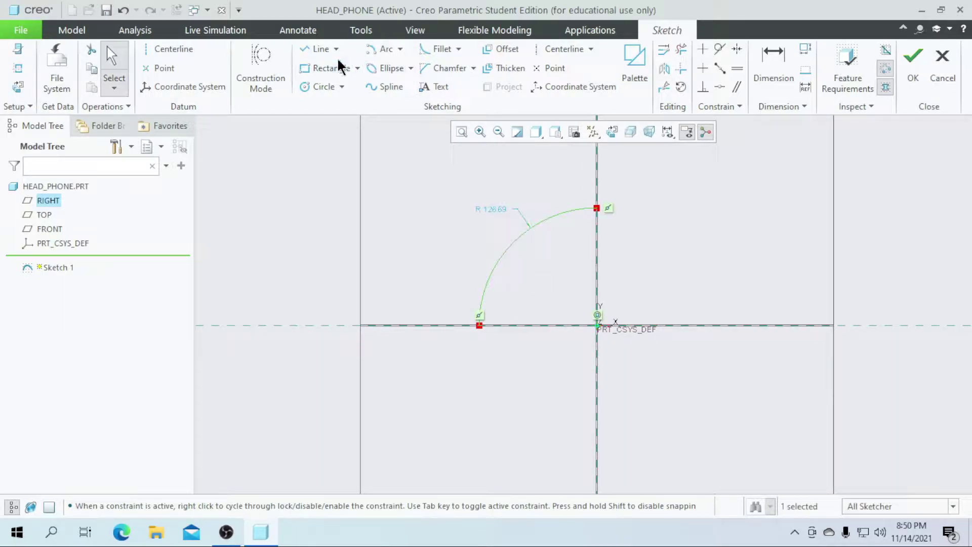
- Close the quarter circle with lines from the arc's upper end to the origin and on to its left end
click(321, 49)
scroll(577, 223, down, 1)
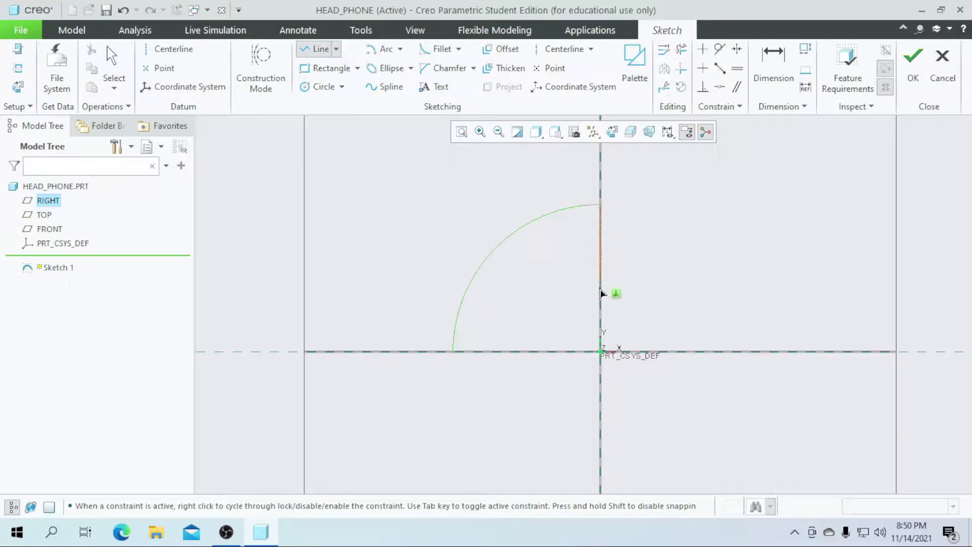
click(600, 350)
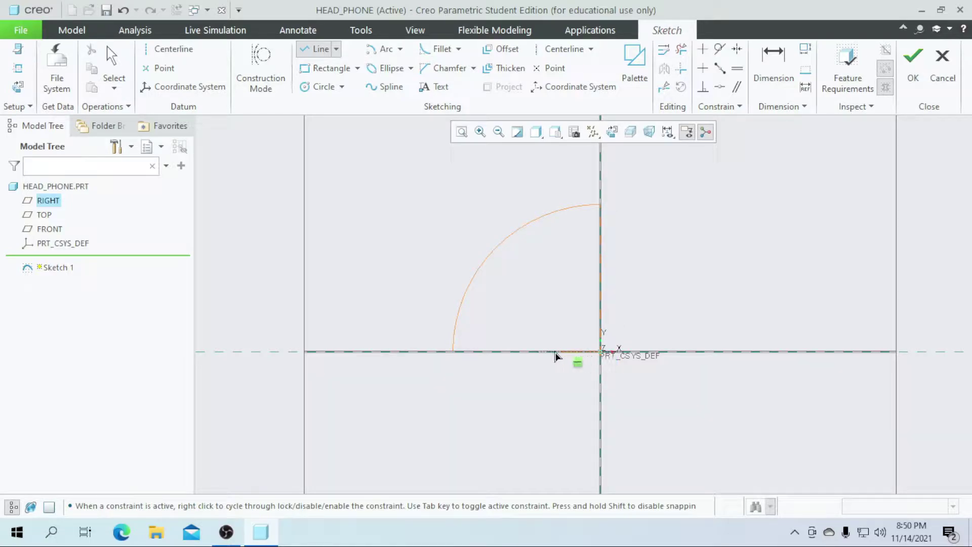
click(454, 351)
middle_click(539, 322)
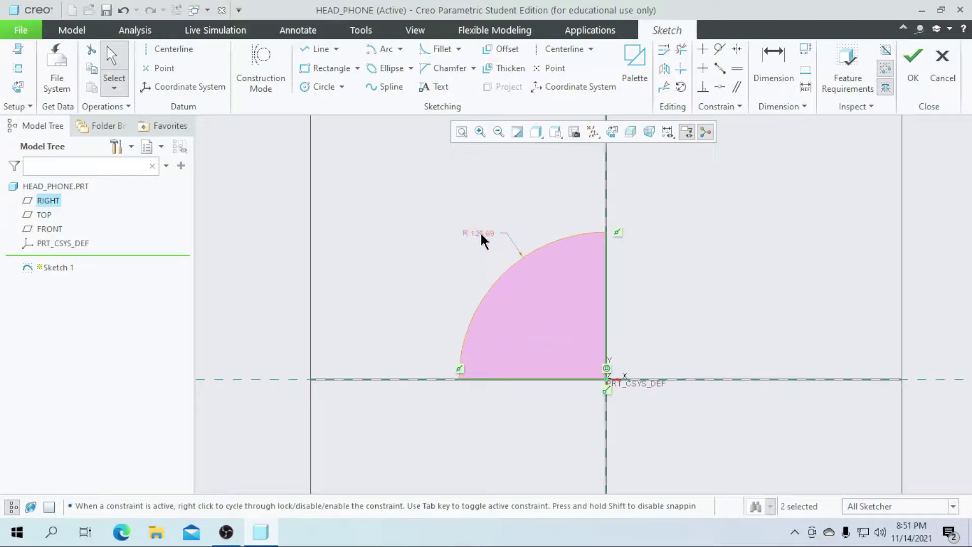
- Set the arc's radius to 25 mm
double_click(480, 232)
text(25)
key(Return)
scroll(567, 402, down, 4)
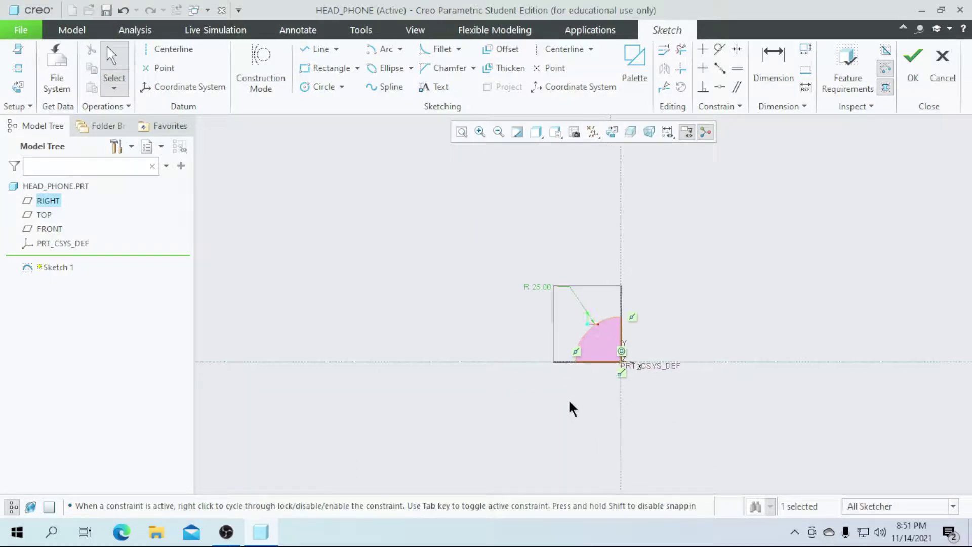
scroll(746, 273, down, 2)
scroll(667, 360, up, 2)
scroll(709, 329, down, 1)
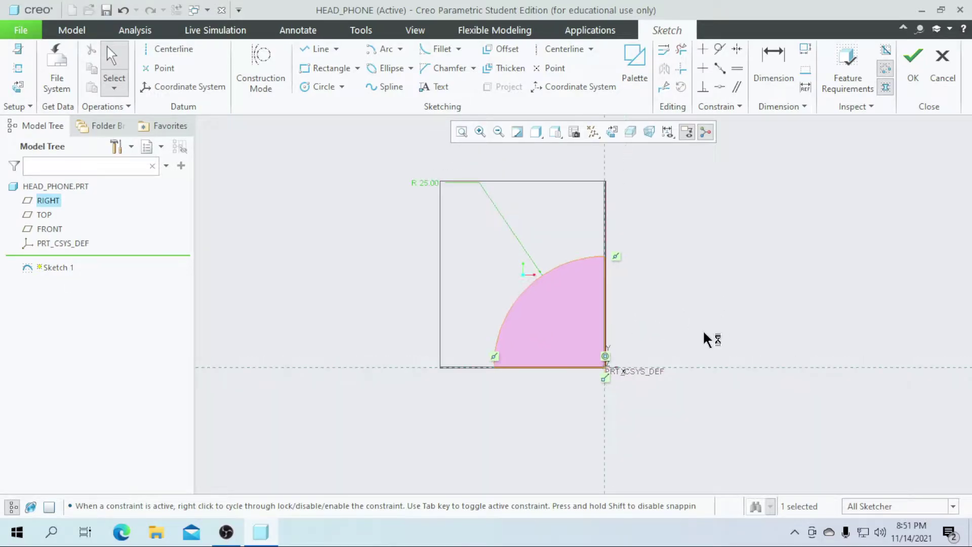
- Add a horizontal centerline through the origin along the X axis and finish the sketch
click(560, 48)
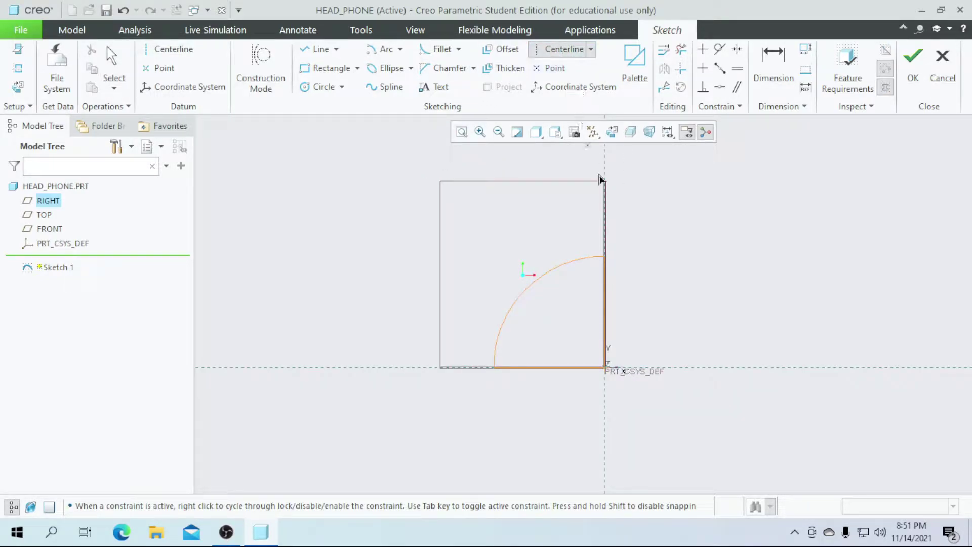
click(605, 373)
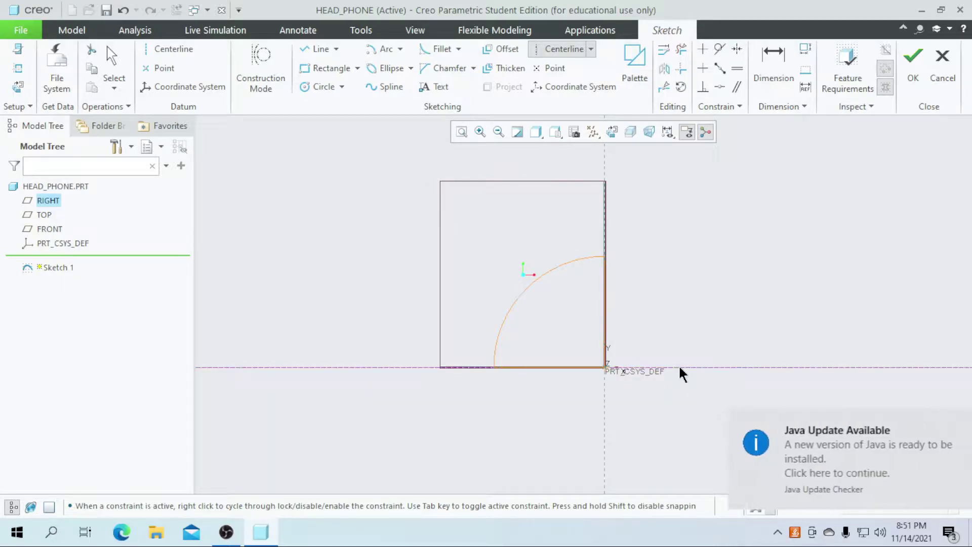
click(946, 424)
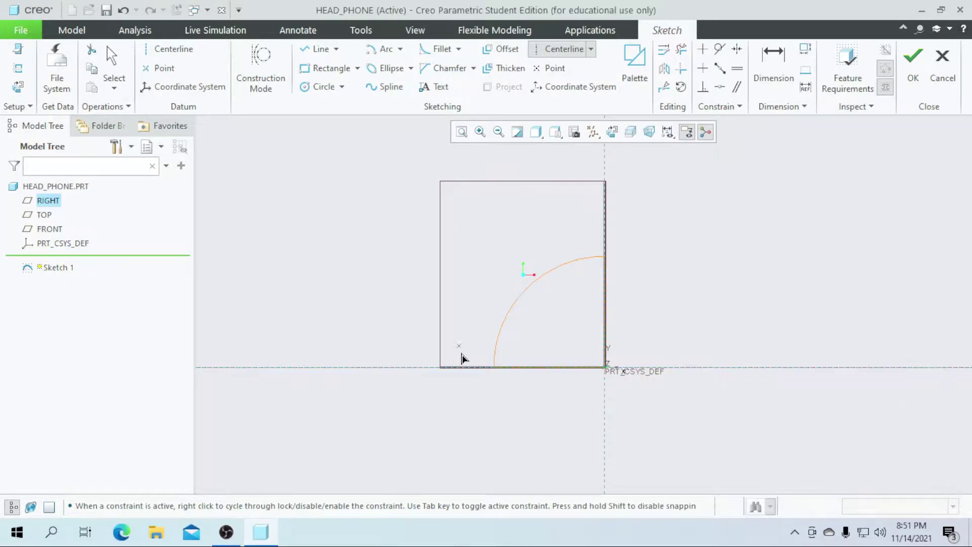
scroll(497, 377, up, 2)
scroll(555, 374, down, 1)
scroll(555, 374, down, 1)
click(555, 373)
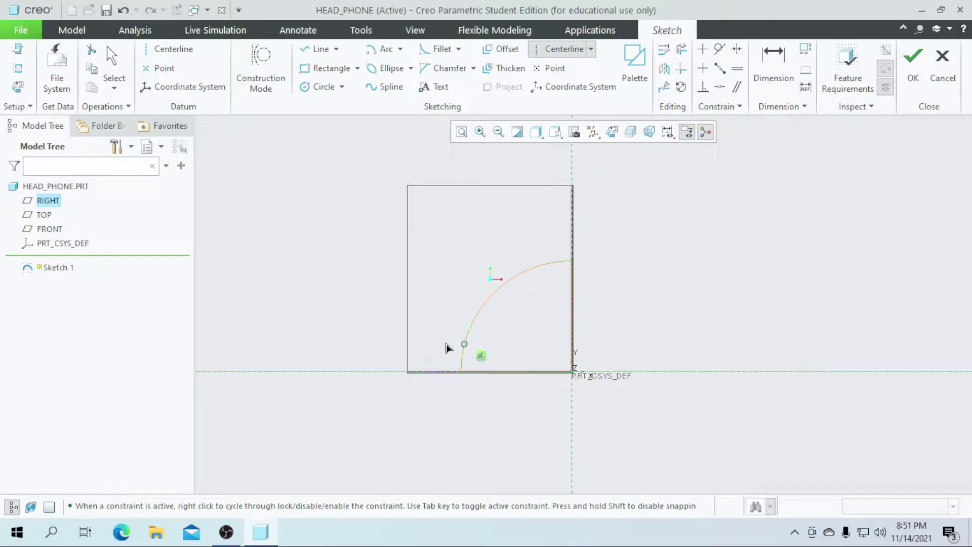
click(905, 80)
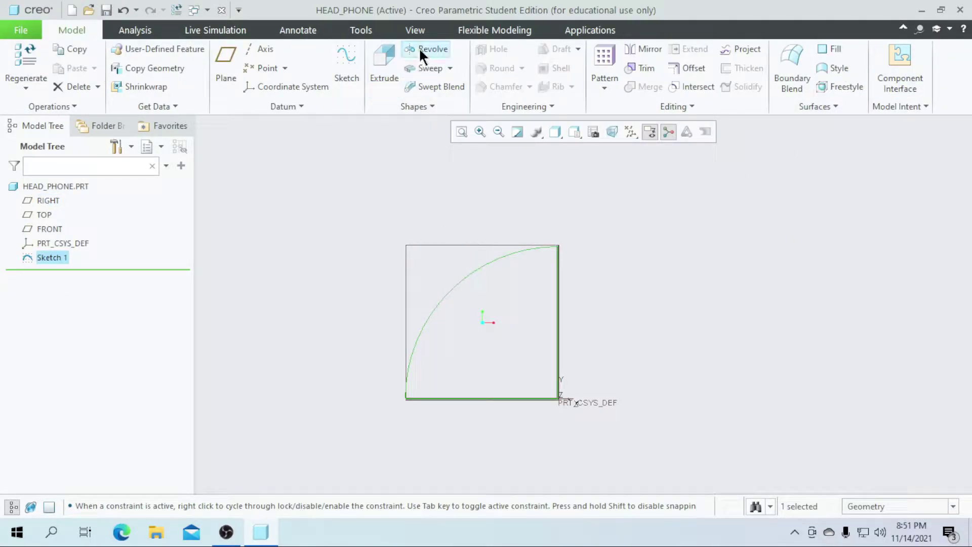
- Revolve the quarter-circle sketch 360 degrees about its centerline into a solid hemisphere
click(419, 49)
middle_drag(597, 273, 581, 313)
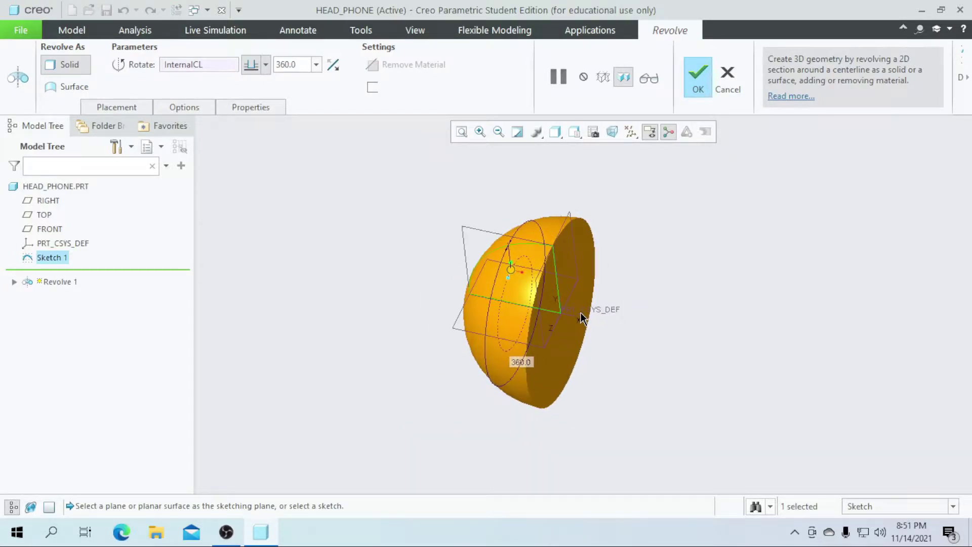
click(700, 80)
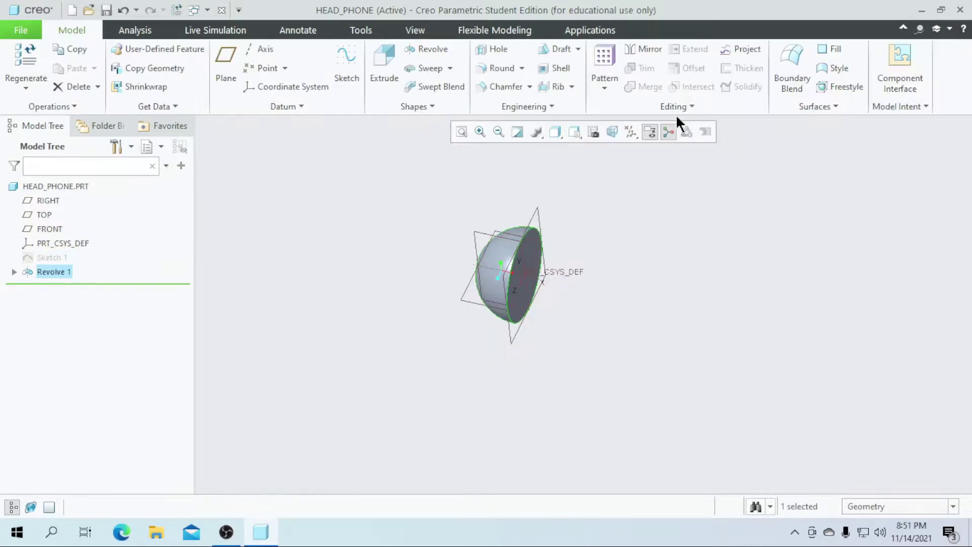
- Change the model's display style to Shading With Edges
click(635, 278)
middle_drag(636, 278, 542, 223)
scroll(581, 265, up, 4)
middle_drag(579, 270, 624, 253)
click(555, 133)
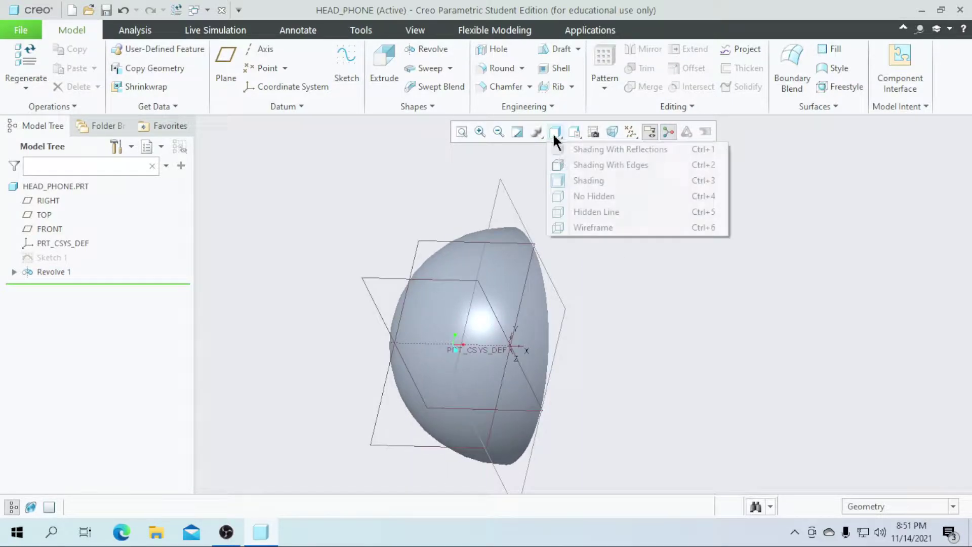
click(574, 165)
middle_drag(619, 274, 585, 269)
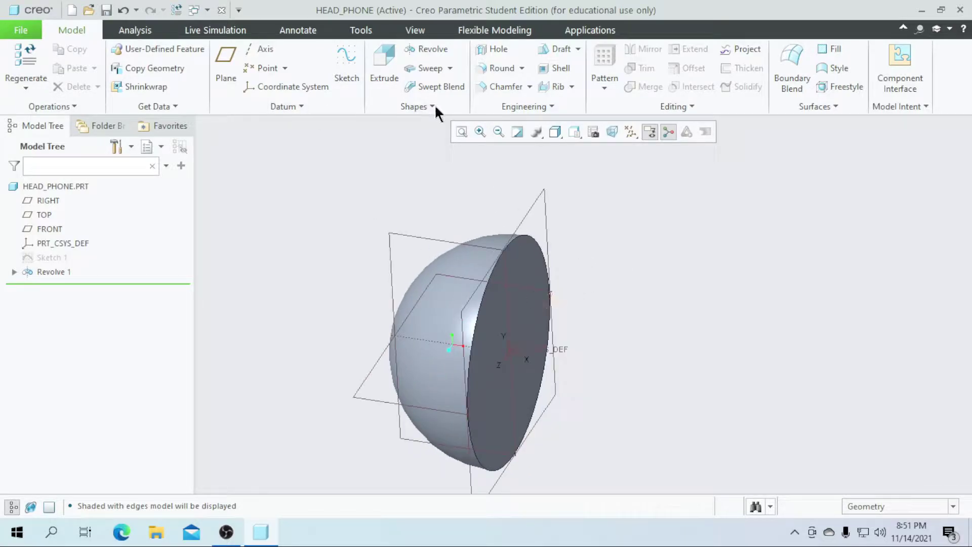
- Begin an extrusion on the FRONT plane and sketch a circle centred on the horizontal reference inside the hemisphere
click(384, 70)
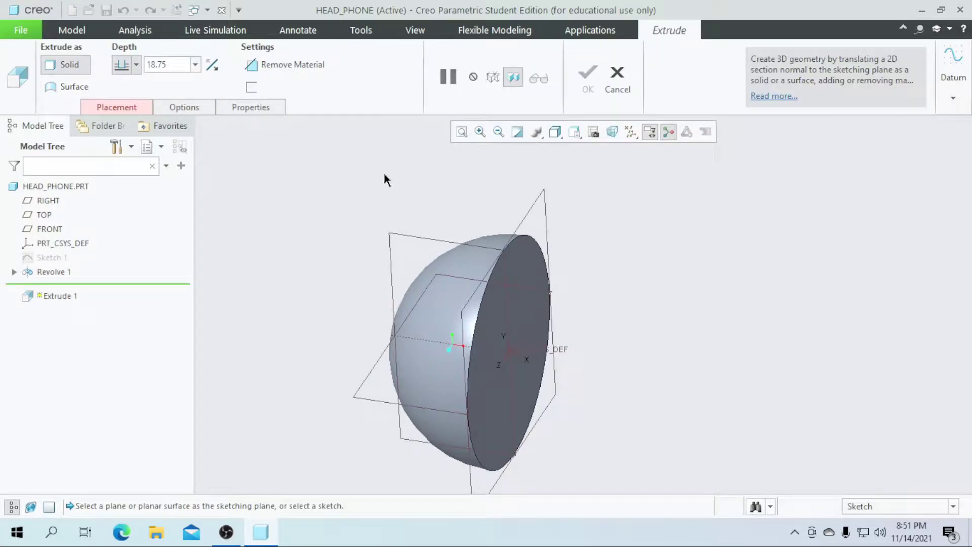
click(57, 229)
click(614, 133)
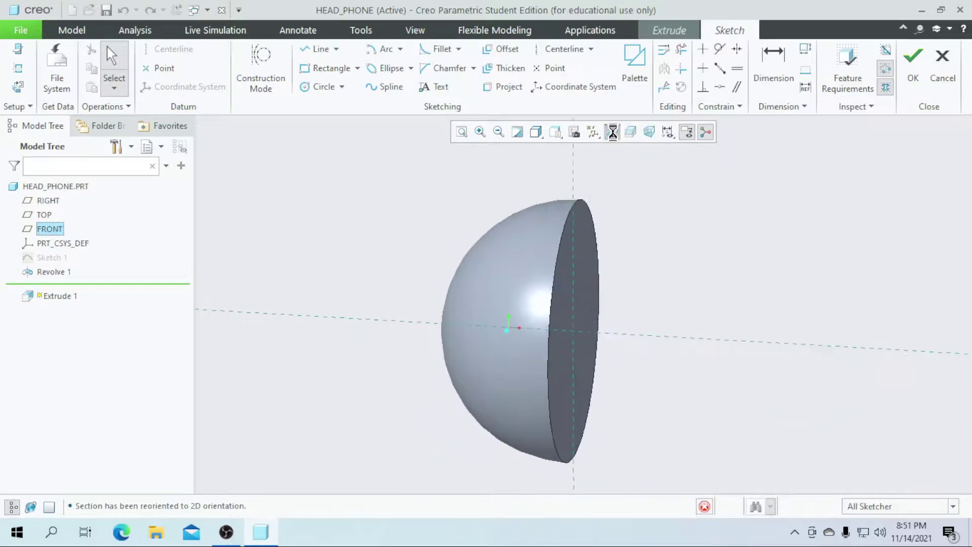
scroll(633, 286, down, 2)
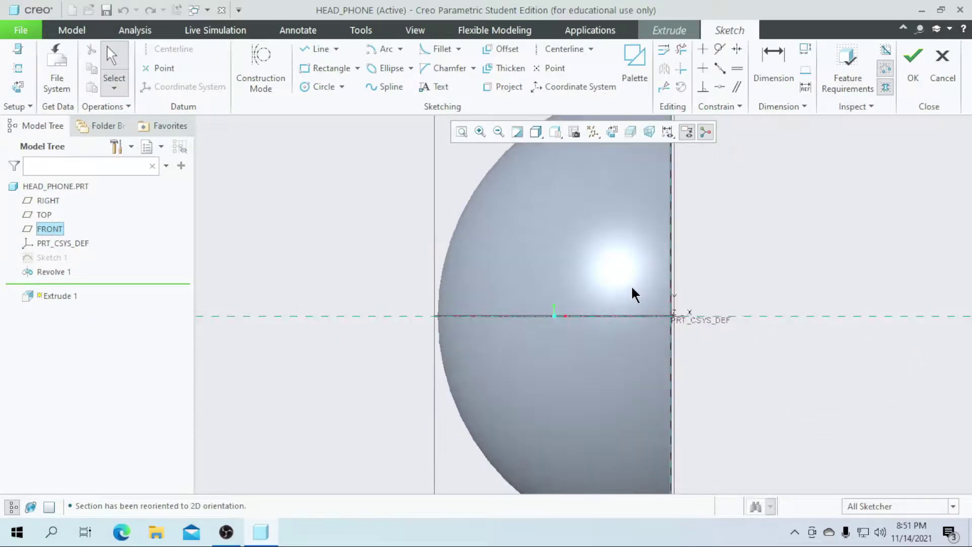
click(312, 90)
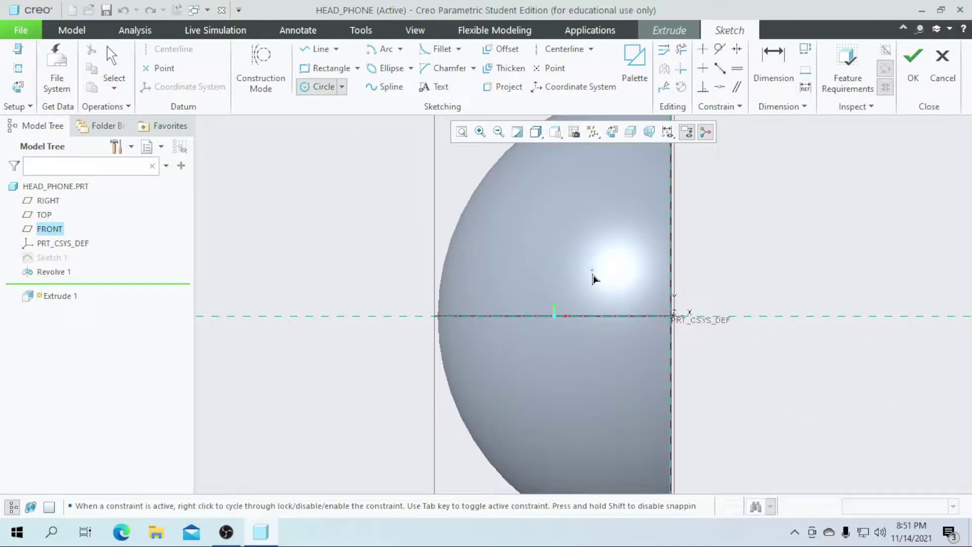
click(574, 315)
click(590, 338)
middle_click(557, 296)
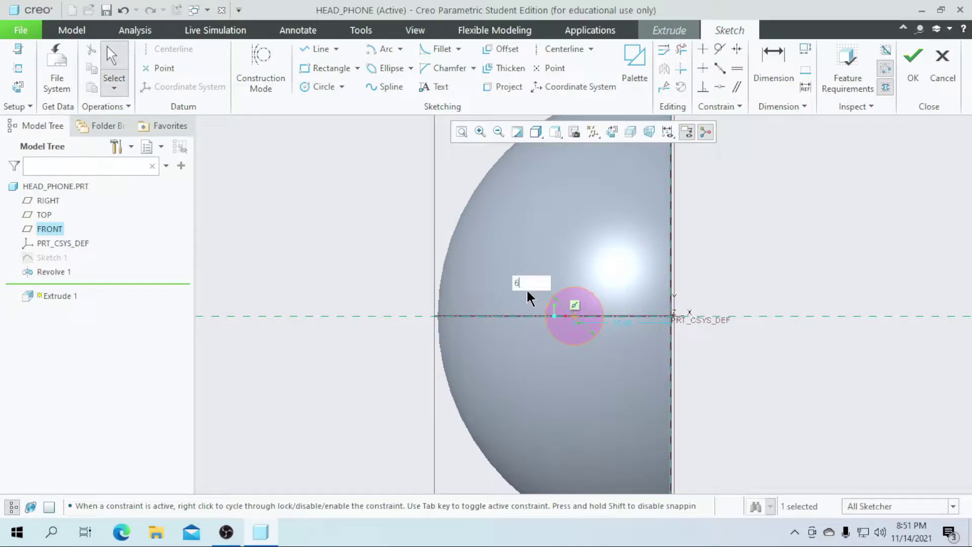
- Set the circle's diameter to 6 mm and its centre distance from the vertical reference to 9 mm, and finish the sketch
double_click(621, 323)
text(9)
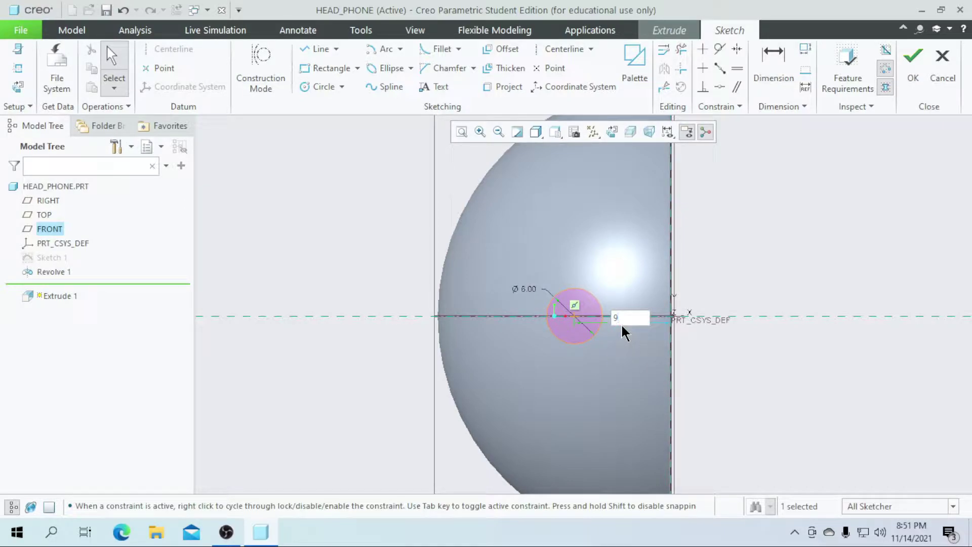
key(Return)
scroll(621, 323, down, 1)
click(904, 89)
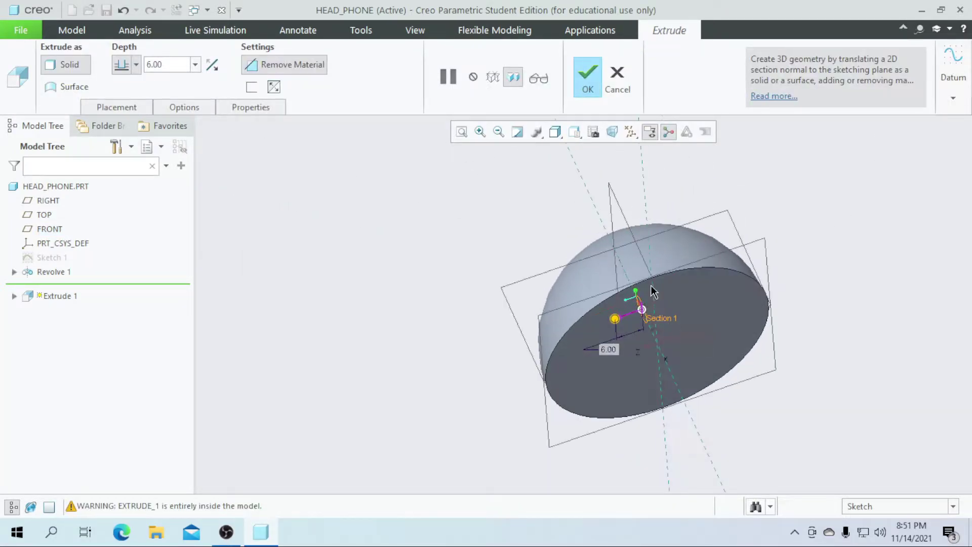
- Extrude the circle symmetrically to a total depth of 50 mm with material removal turned off, forming pins on both sides of the hemisphere
click(136, 64)
click(122, 125)
middle_drag(274, 283, 421, 325)
double_click(176, 62)
text(4)
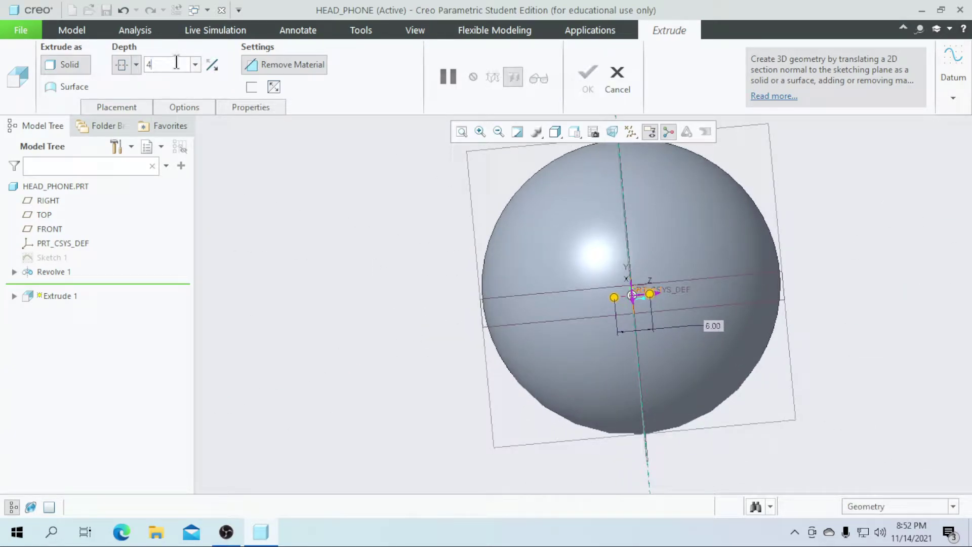
text(0)
key(Return)
click(287, 70)
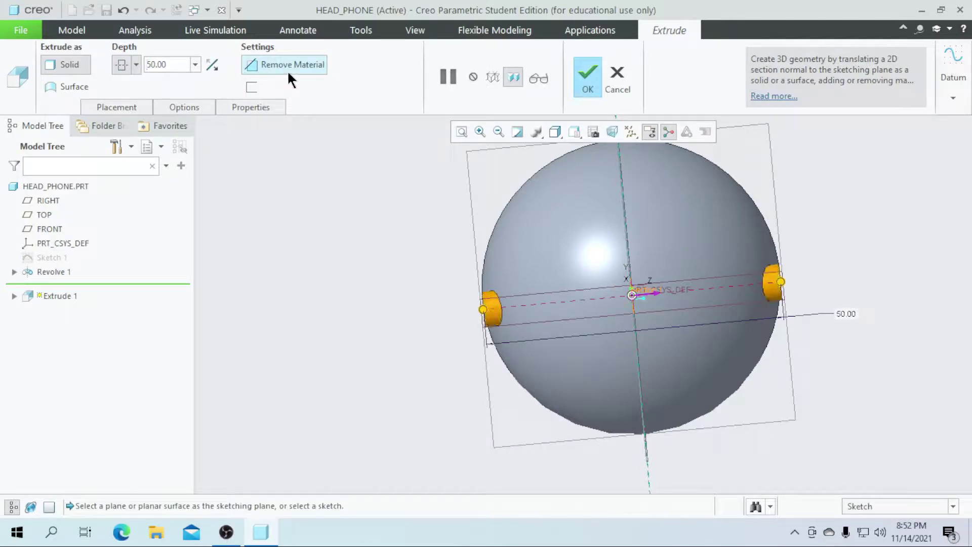
middle_drag(581, 359, 625, 289)
click(588, 81)
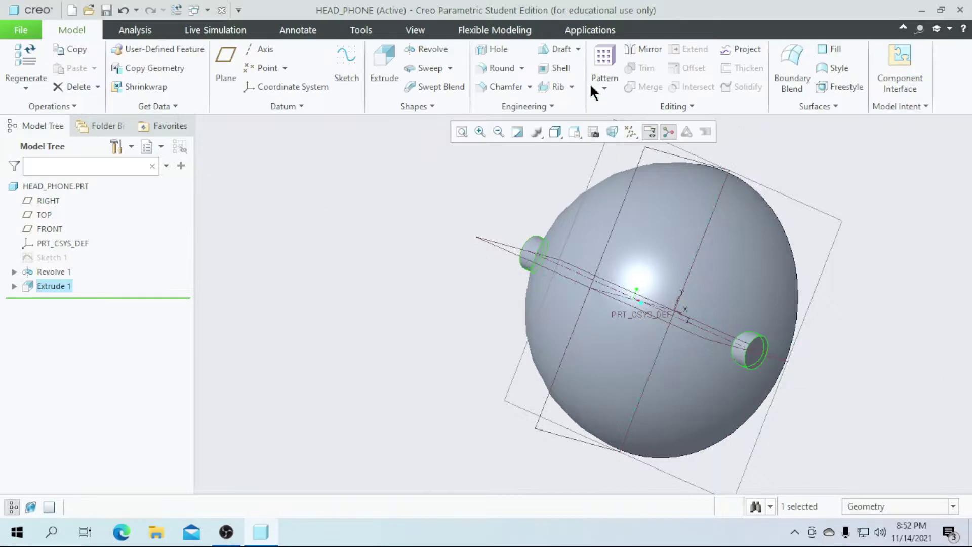
click(463, 391)
middle_drag(463, 391, 527, 413)
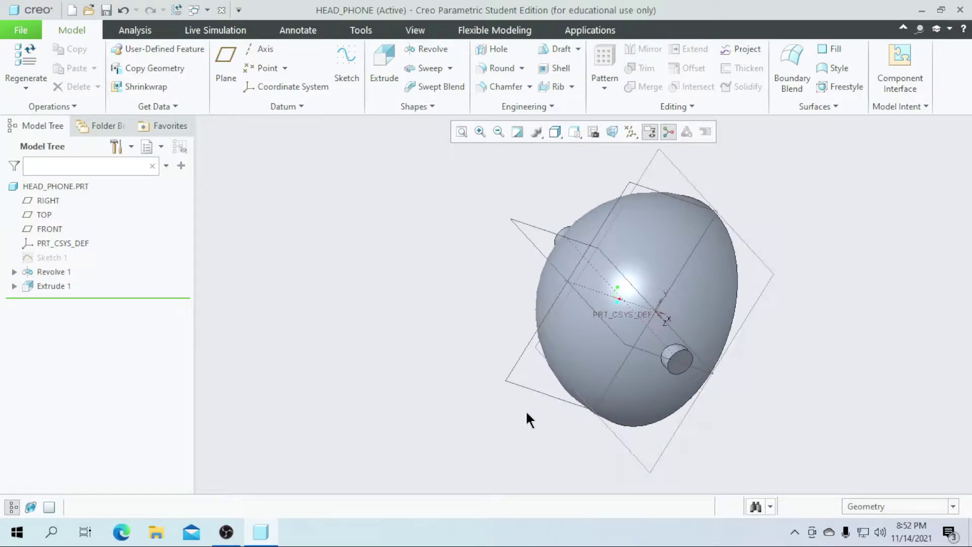
- Create a datum plane offset 9 mm from the RIGHT plane toward the dome, passing through the pin centres
click(218, 70)
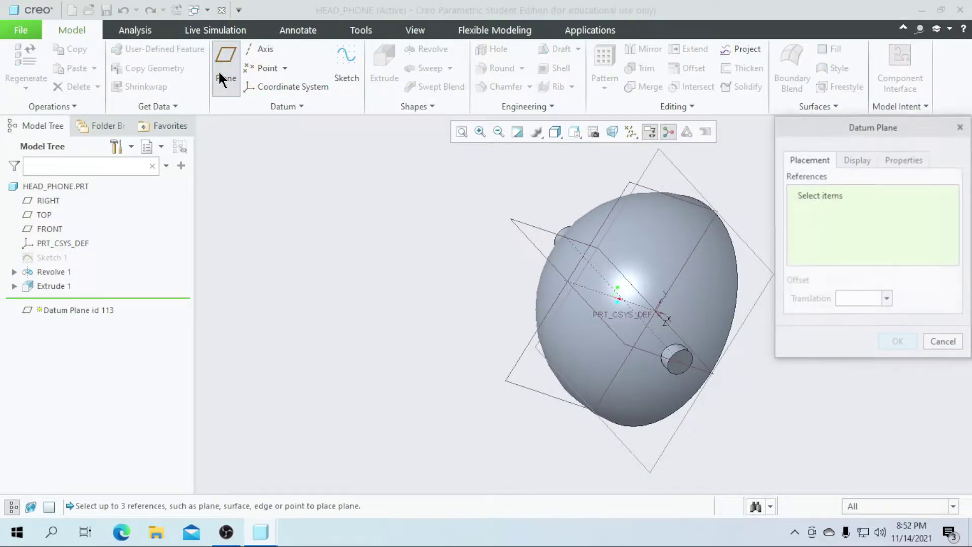
click(48, 201)
middle_drag(347, 348, 324, 337)
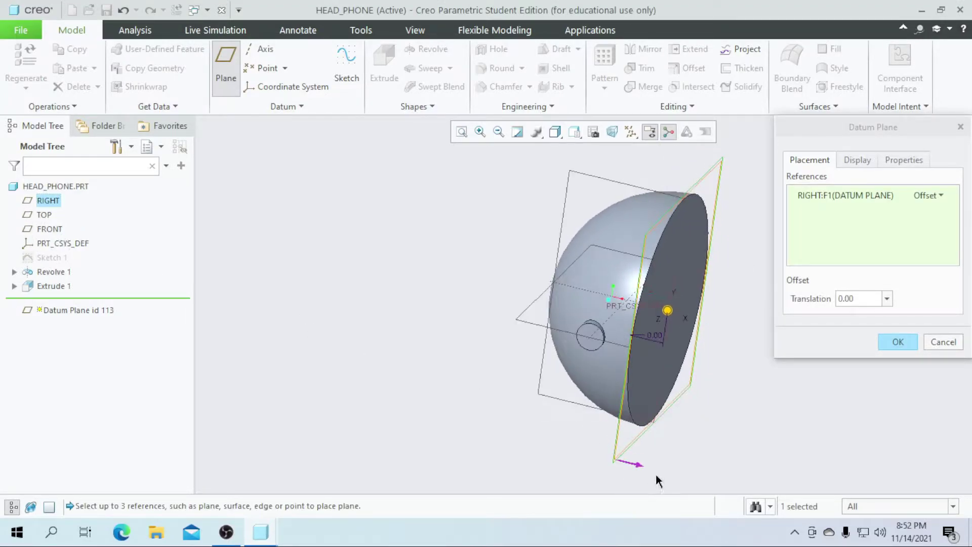
click(642, 472)
drag(667, 309, 626, 299)
click(869, 299)
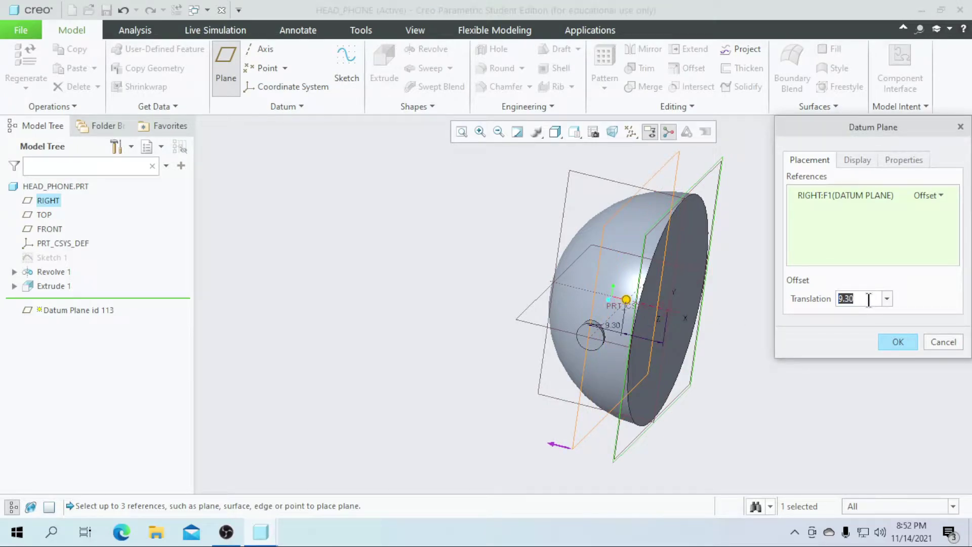
text(9)
key(Return)
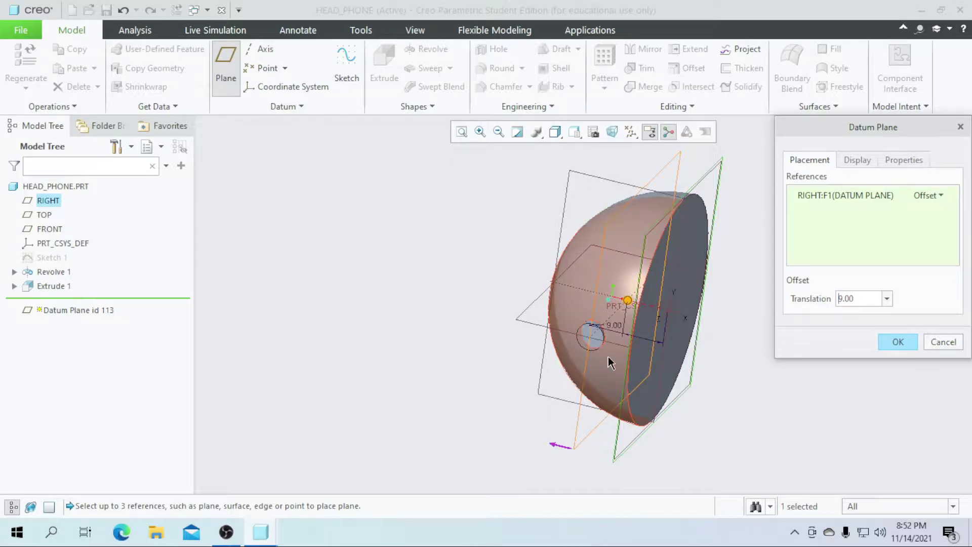
scroll(610, 363, down, 5)
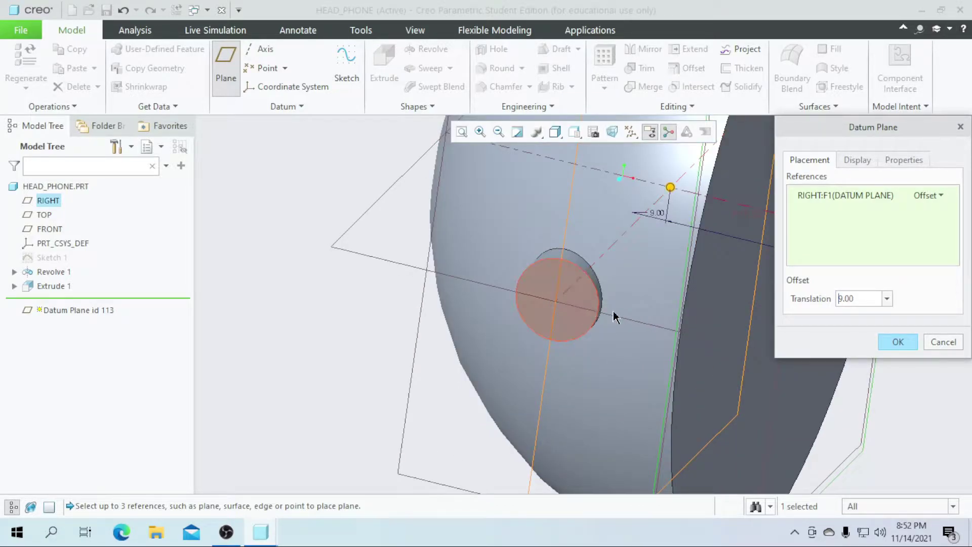
click(899, 344)
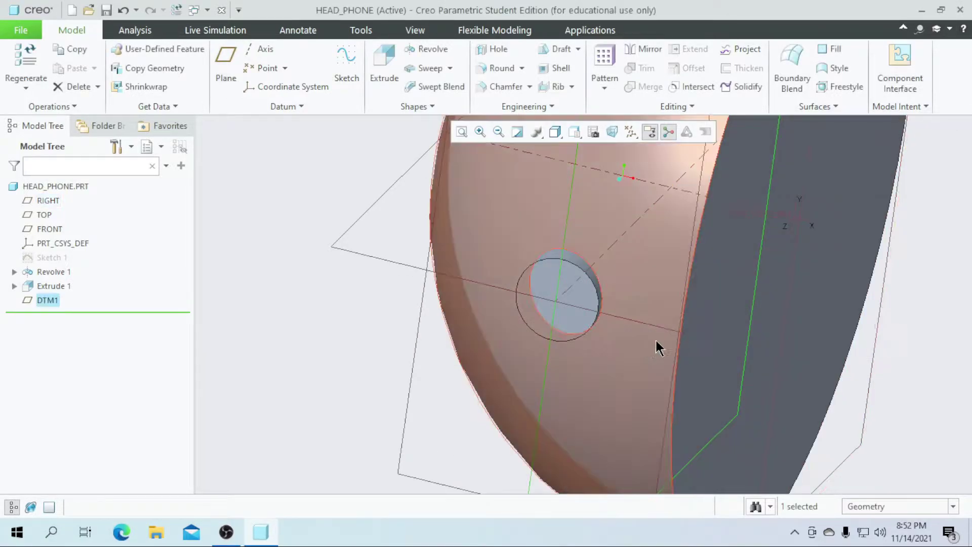
scroll(611, 337, up, 5)
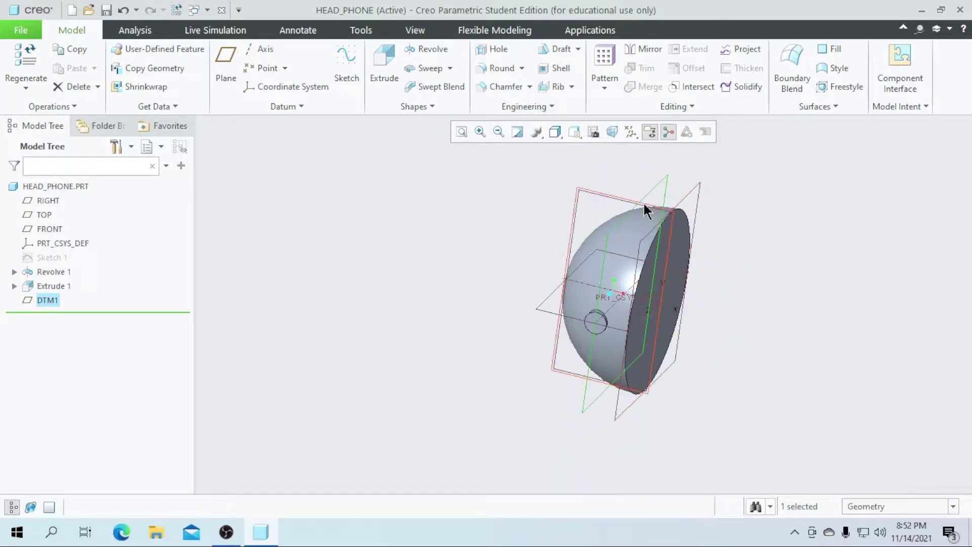
- Start a sketch on the new offset datum plane, orient the view to it and show the model as No Hidden
click(340, 78)
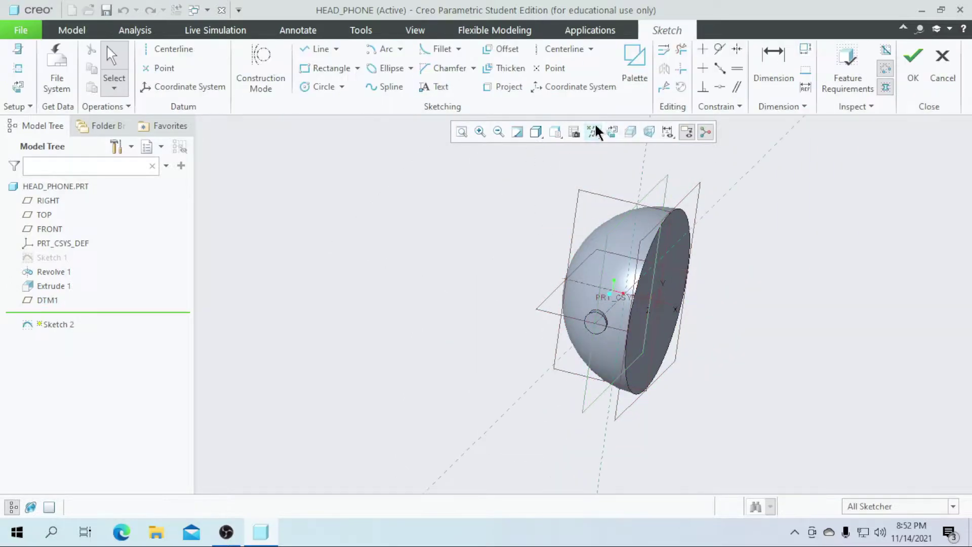
click(612, 132)
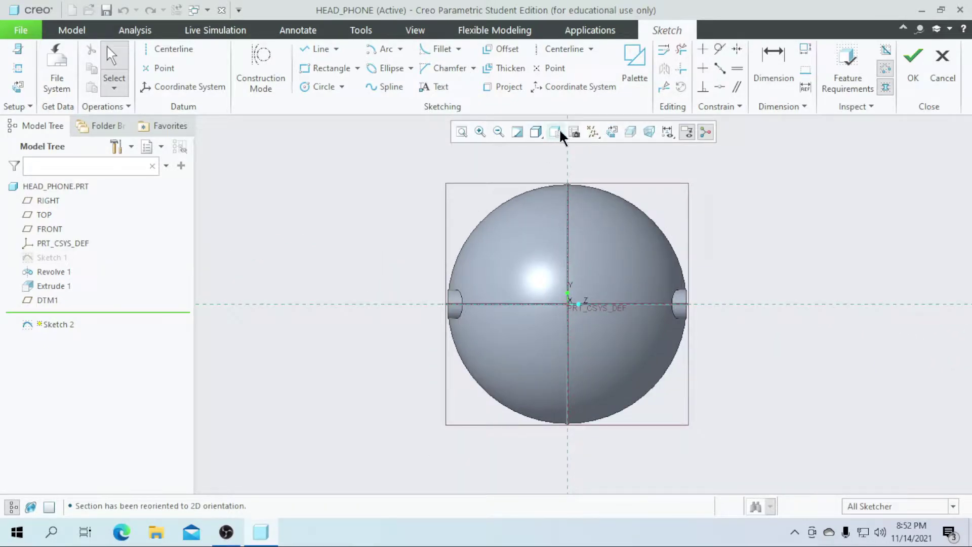
click(557, 131)
click(537, 130)
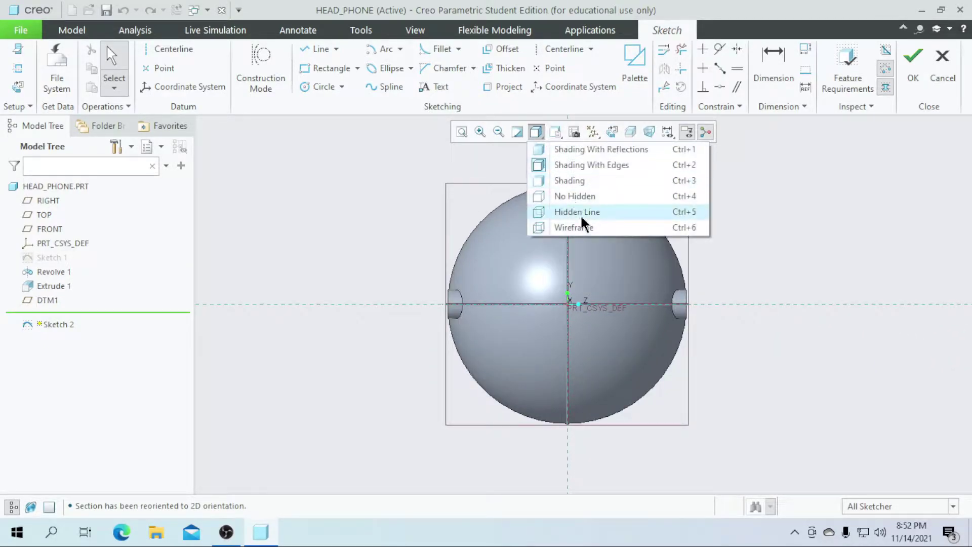
click(566, 196)
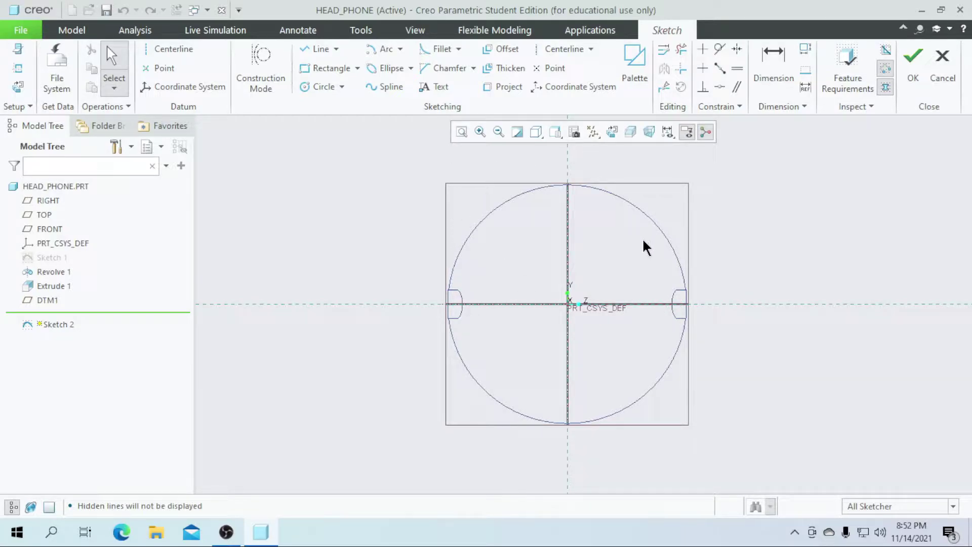
- Sketch a corner rectangle about 56 by 30 mm around the hemisphere's upper half, with its base on the horizontal reference
click(357, 67)
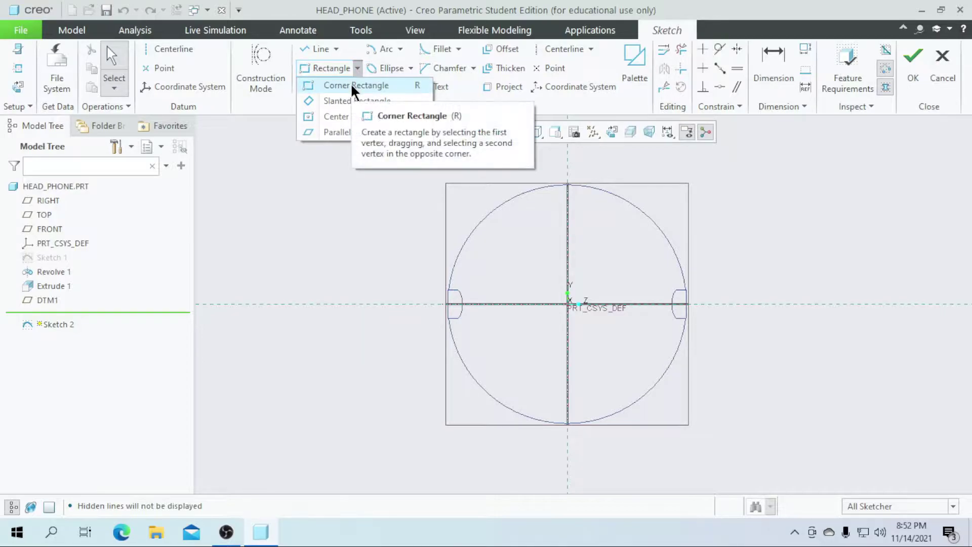
click(351, 86)
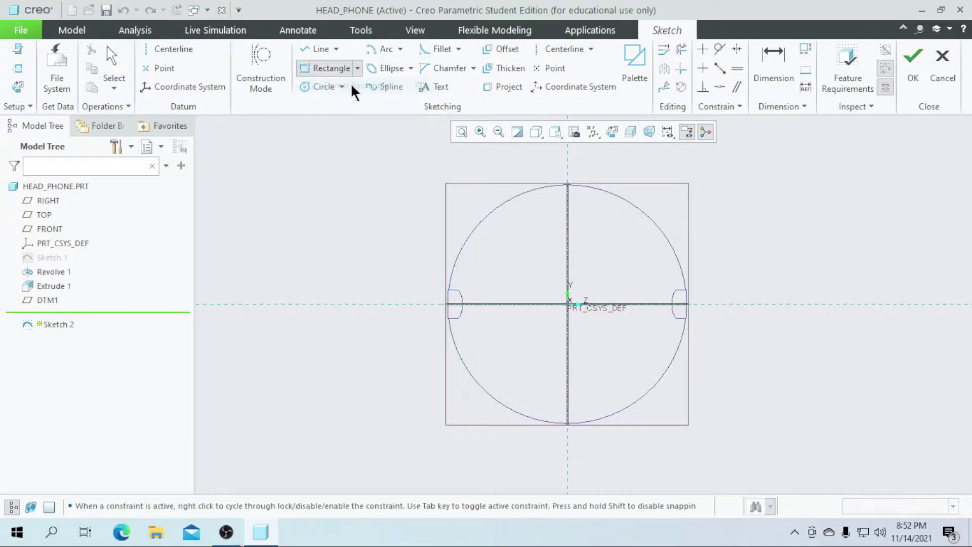
click(435, 304)
click(704, 160)
middle_click(582, 243)
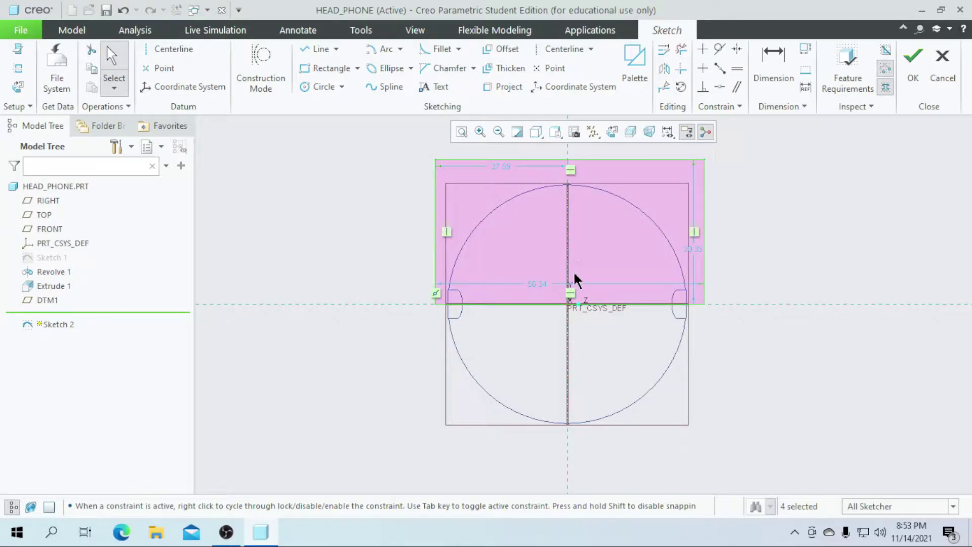
- Set the rectangle's width to 55 mm, its height to 28 mm and its side's distance from the vertical reference to 27.5 mm
double_click(532, 284)
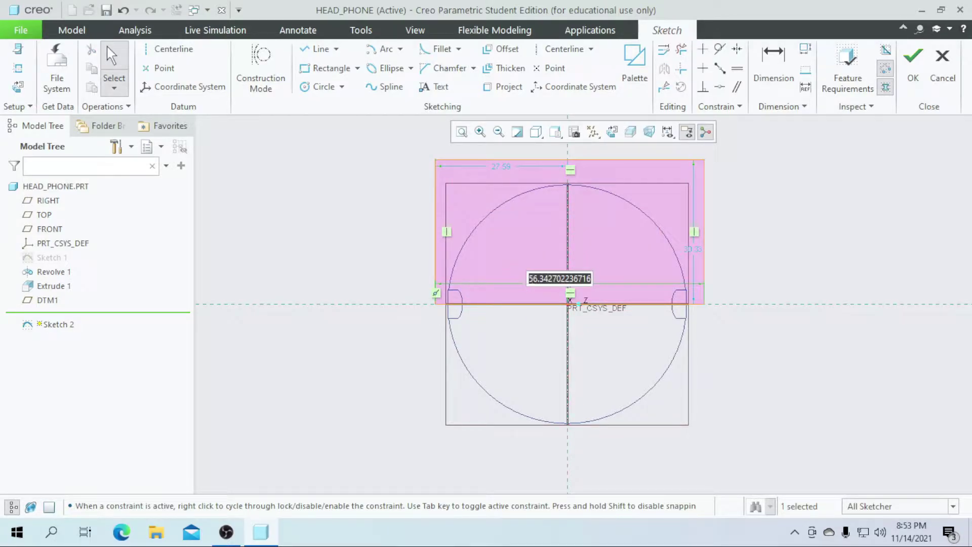
text(55)
key(Return)
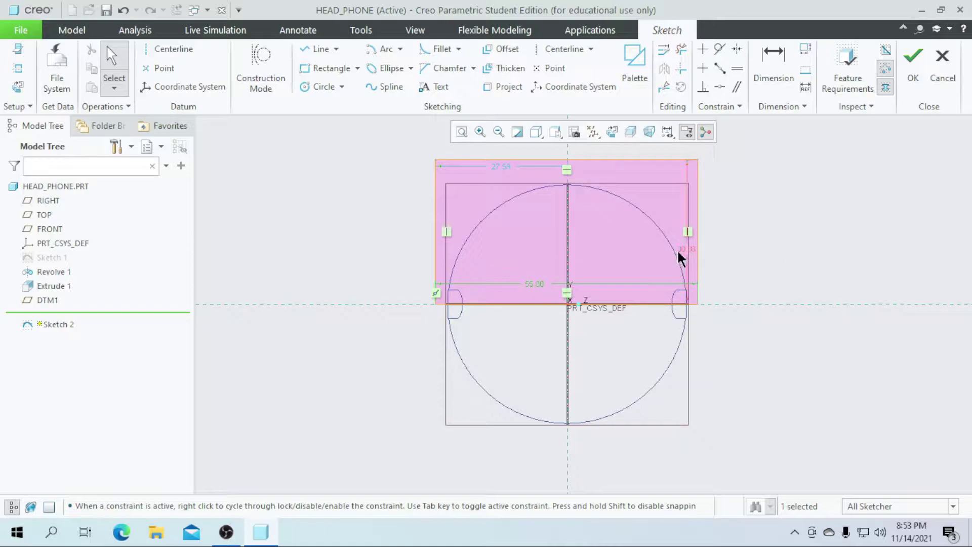
double_click(680, 251)
text(28)
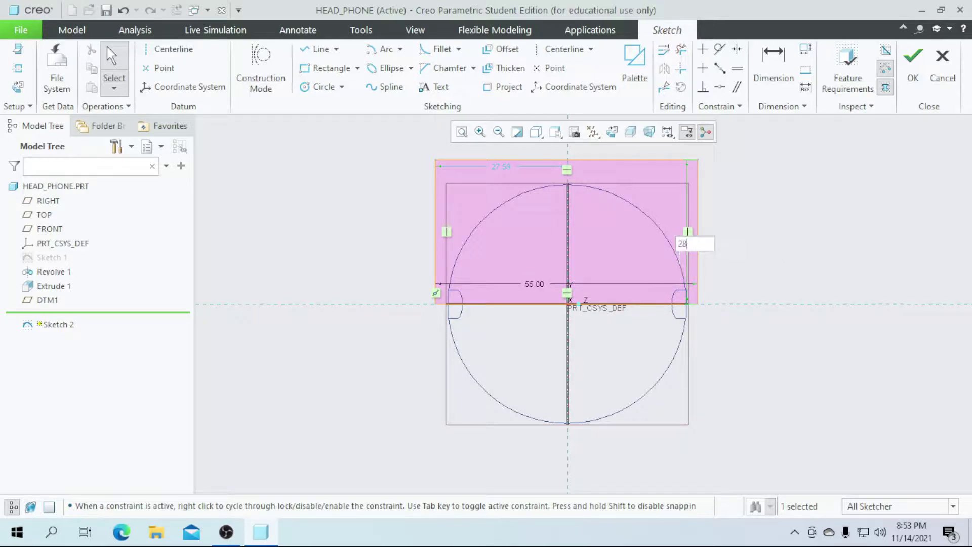
key(Return)
scroll(626, 274, down, 2)
scroll(460, 212, up, 2)
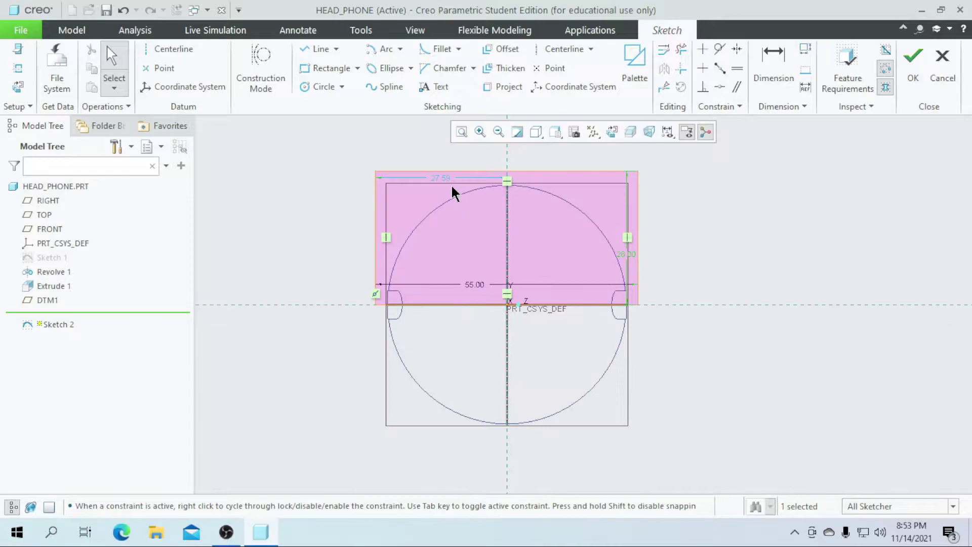
double_click(446, 181)
text(27.5)
key(Return)
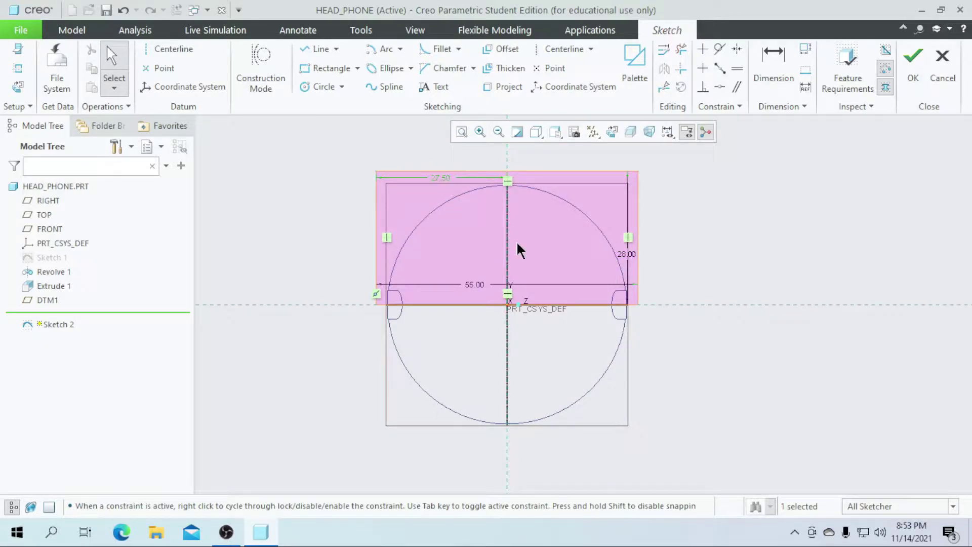
- Fillet the rectangle's four corners, with radii of about 2.1 and 3.5 mm on the upper ones and 0.8 and 0.7 mm on the lower ones
scroll(396, 178, down, 2)
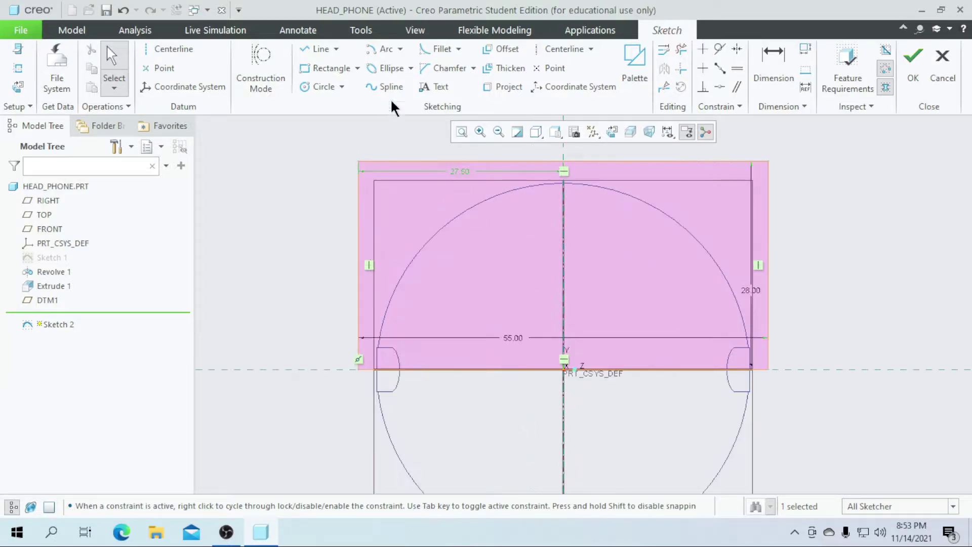
click(438, 51)
scroll(353, 160, down, 2)
click(384, 164)
click(362, 208)
scroll(330, 213, up, 2)
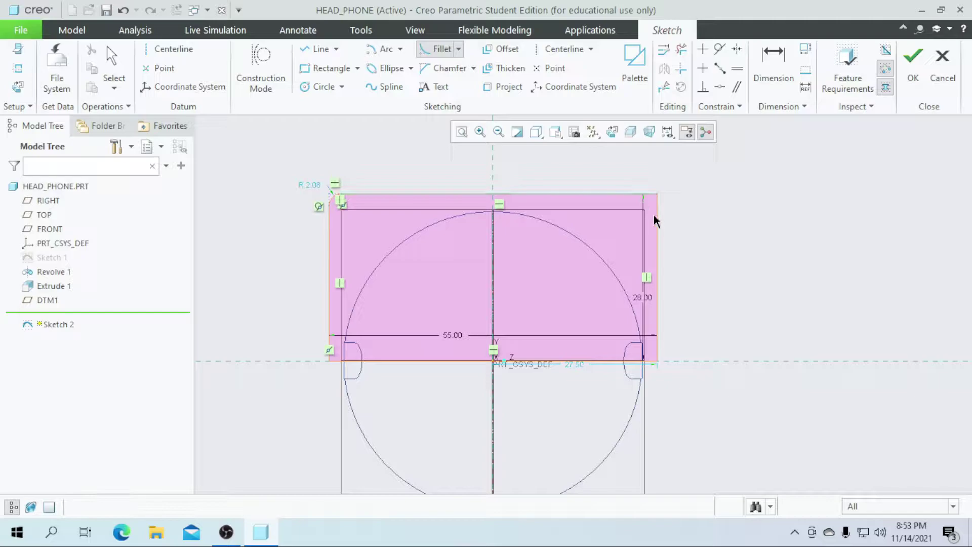
scroll(653, 374, down, 2)
scroll(648, 327, down, 1)
click(659, 323)
click(666, 311)
scroll(744, 340, up, 2)
scroll(412, 335, down, 2)
click(418, 349)
click(402, 330)
scroll(367, 383, up, 2)
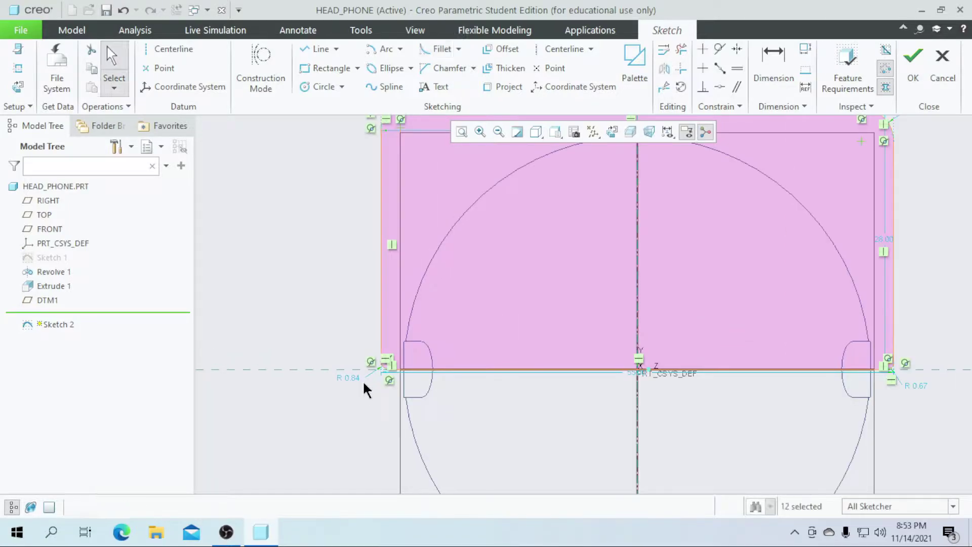
scroll(362, 378, up, 2)
middle_click(354, 265)
- Set both upper corner fillets of the rectangle to a 10 mm radius
double_click(353, 202)
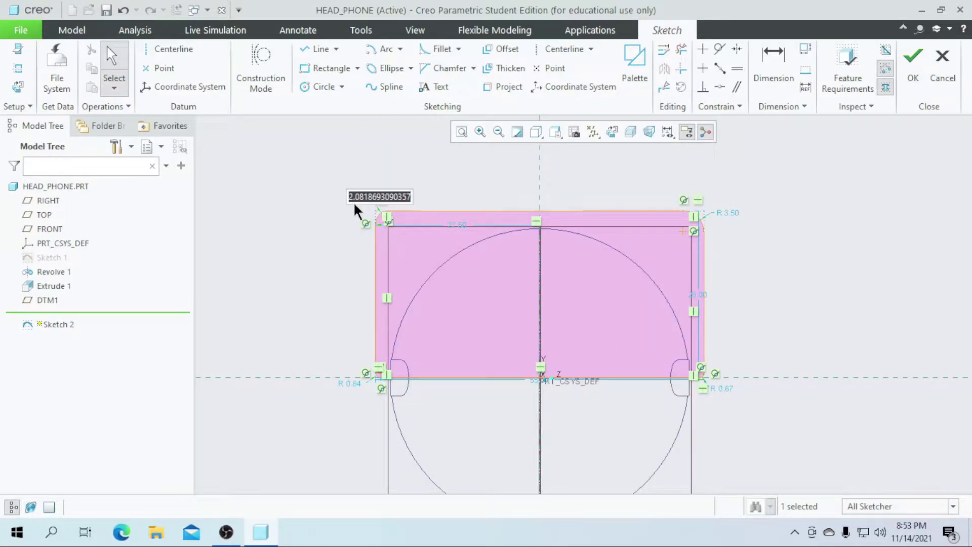
text(10)
key(Return)
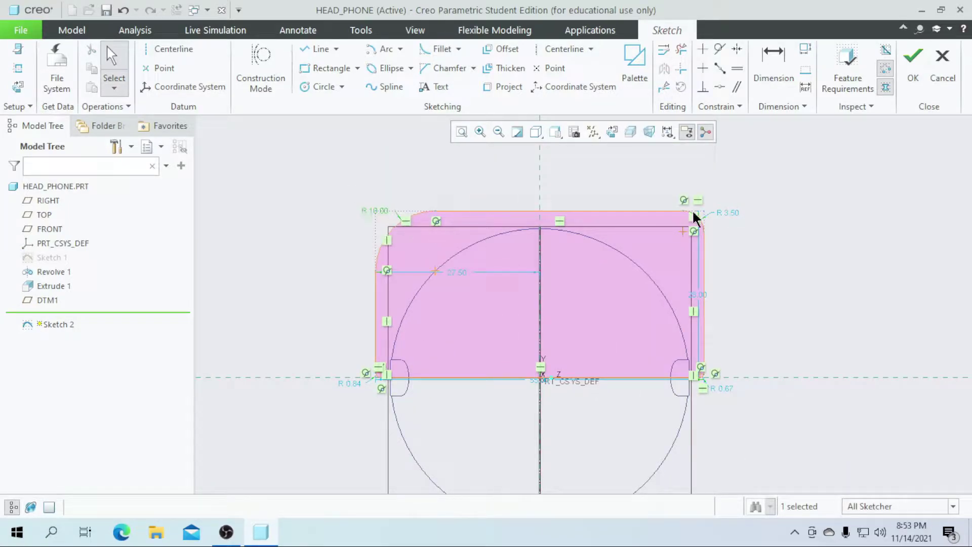
double_click(730, 214)
text(10)
key(Return)
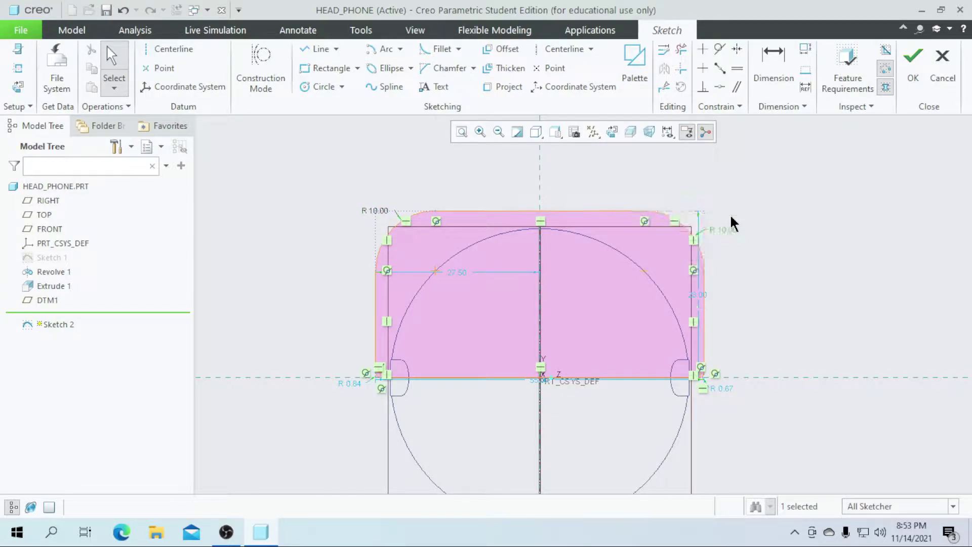
- Set both lower corner fillets of the rectangle to a 2 mm radius
scroll(707, 368, up, 3)
double_click(721, 348)
text(2)
key(Return)
scroll(721, 347, down, 3)
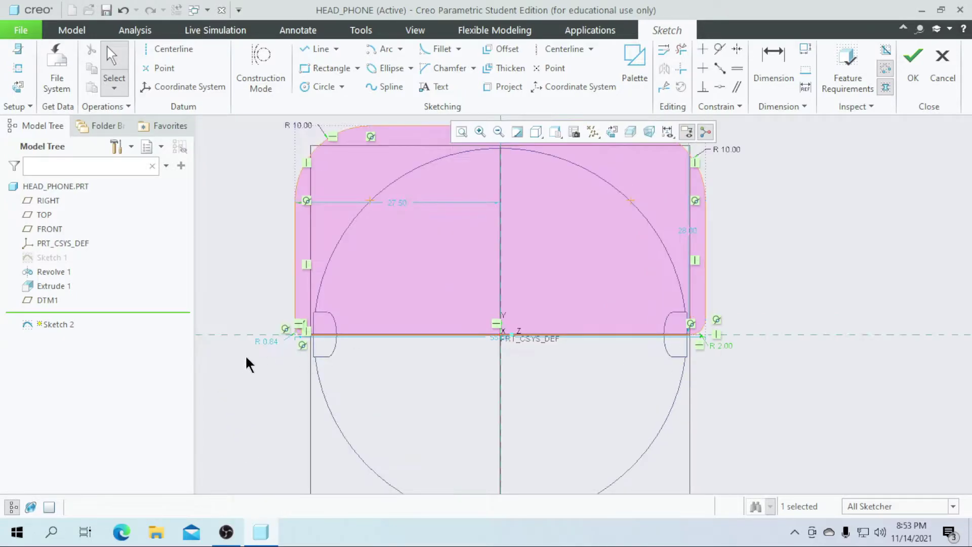
double_click(271, 345)
key(Return)
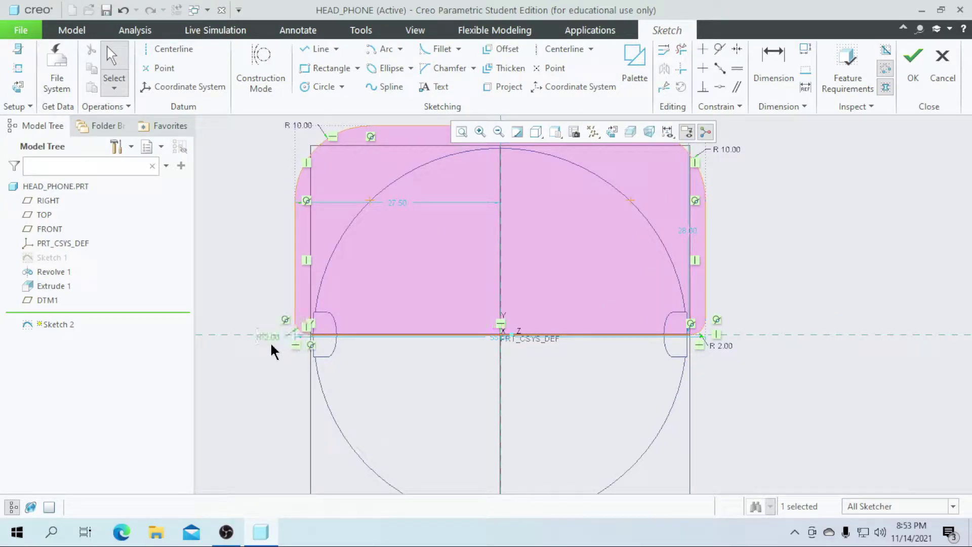
- Finish the rounded rectangle sketch and switch the model's display style to Shading With Edges
scroll(354, 354, up, 2)
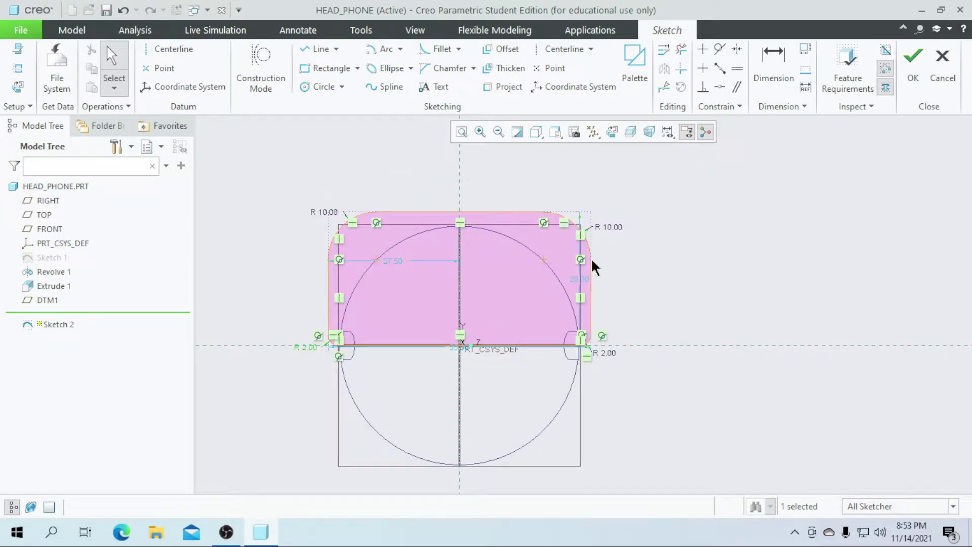
click(912, 85)
mouse_move(772, 245)
middle_down()
mouse_move(708, 268)
mouse_move(651, 329)
mouse_move(655, 347)
mouse_move(616, 316)
mouse_move(629, 339)
mouse_move(445, 310)
middle_up()
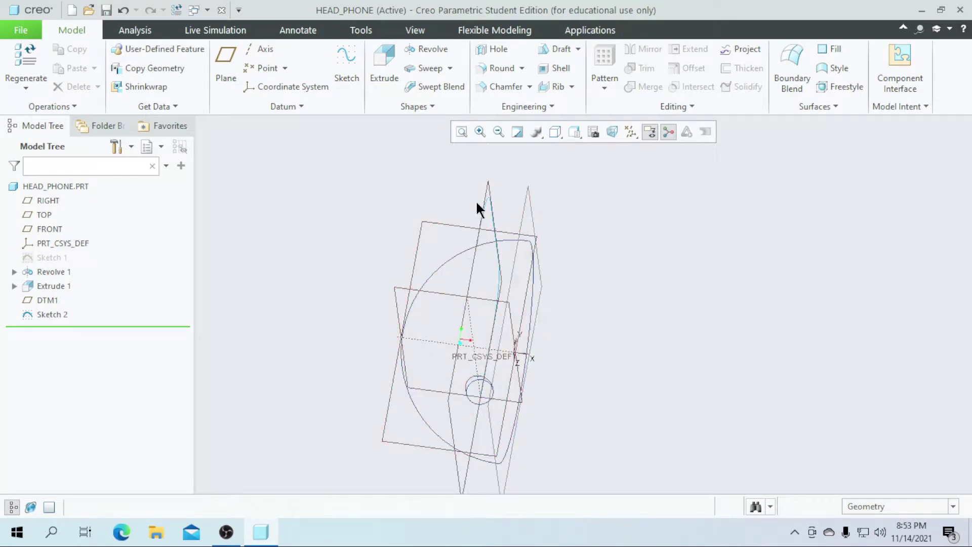
click(555, 133)
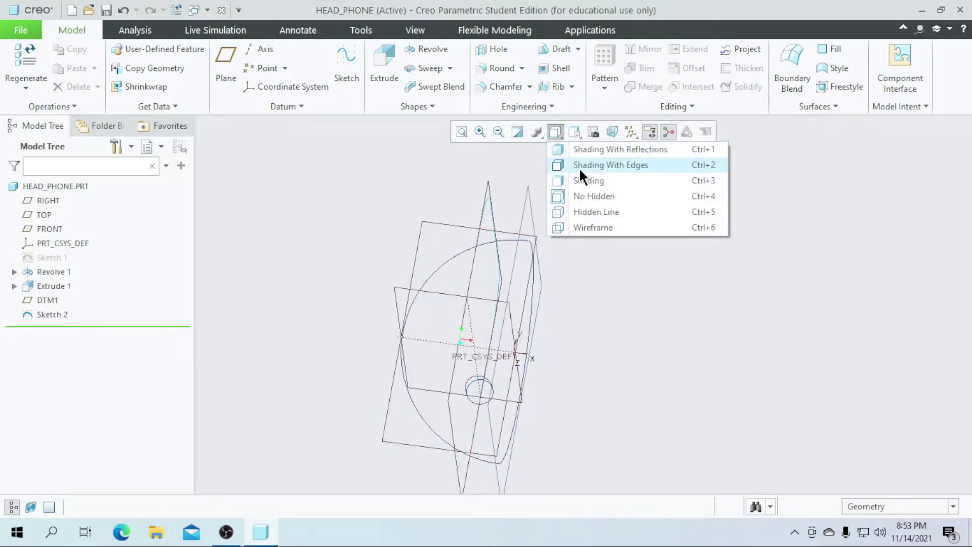
click(579, 167)
mouse_move(606, 304)
middle_down()
mouse_move(627, 299)
mouse_move(617, 295)
middle_up()
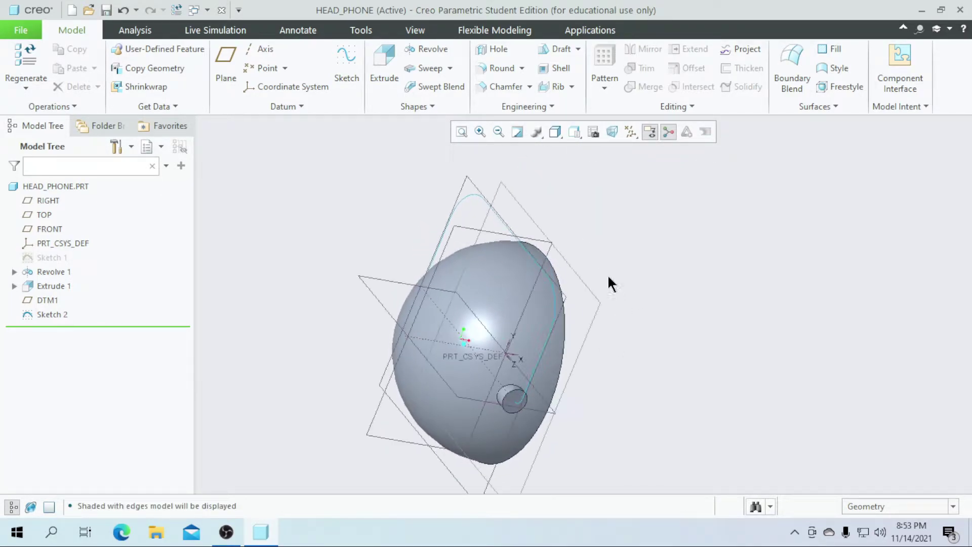
- Start a solid sweep along the rounded bracket path and open its section sketch facing the screen
click(412, 68)
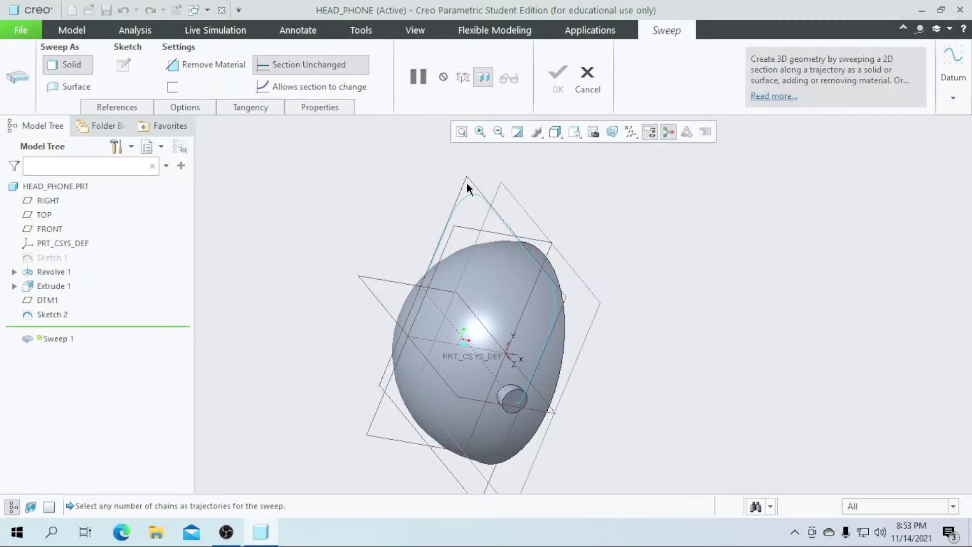
click(471, 195)
click(123, 64)
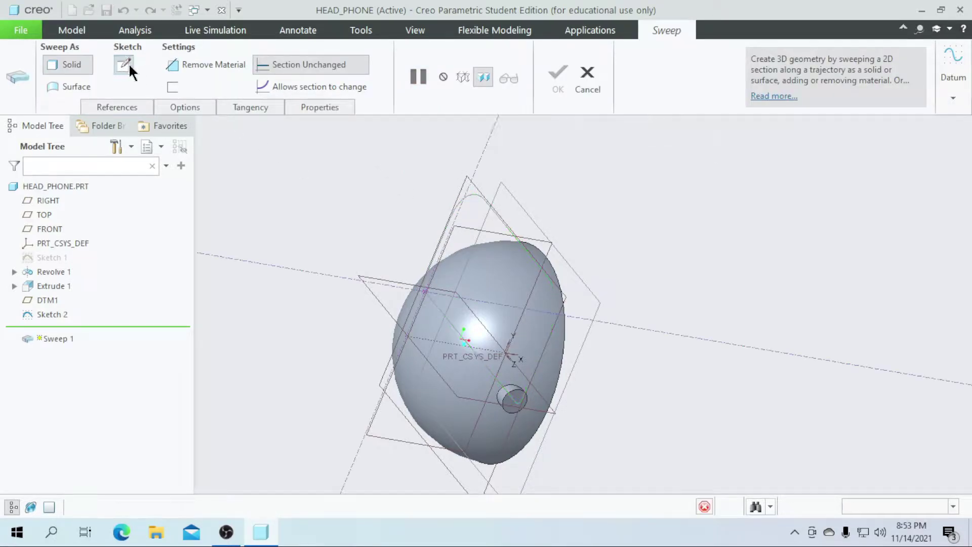
click(611, 130)
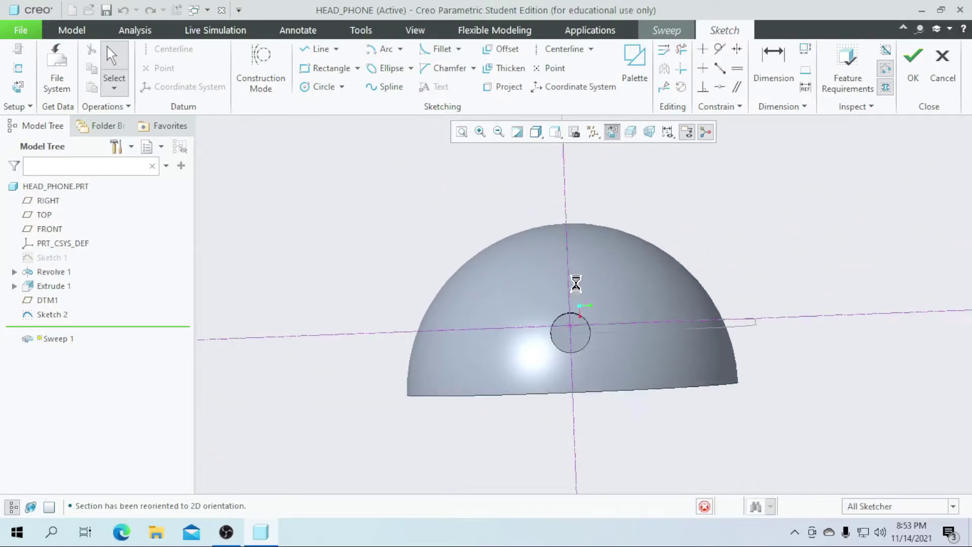
scroll(610, 344, down, 3)
scroll(531, 324, down, 2)
scroll(476, 286, up, 2)
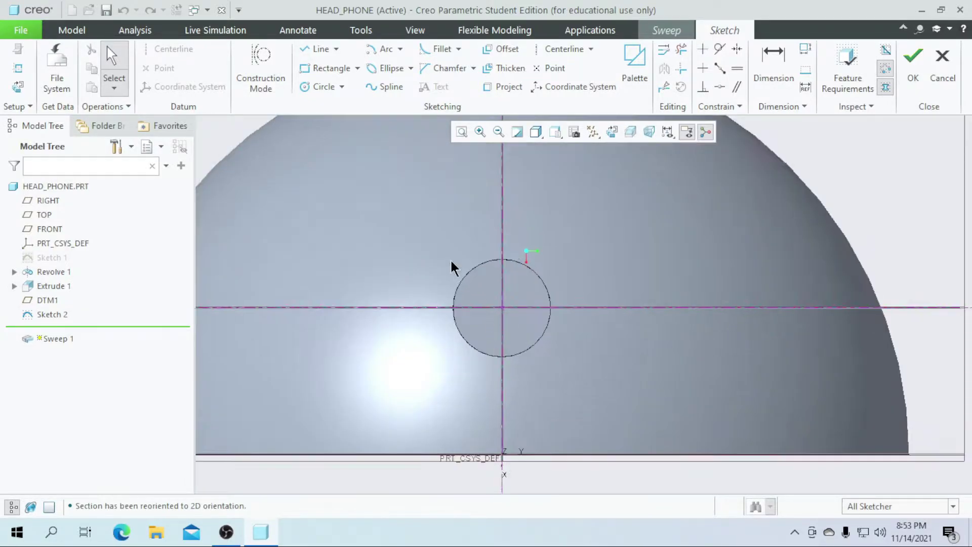
- Sketch the sweep section as a 2 mm diameter circle centred on the start of the bracket path
click(303, 87)
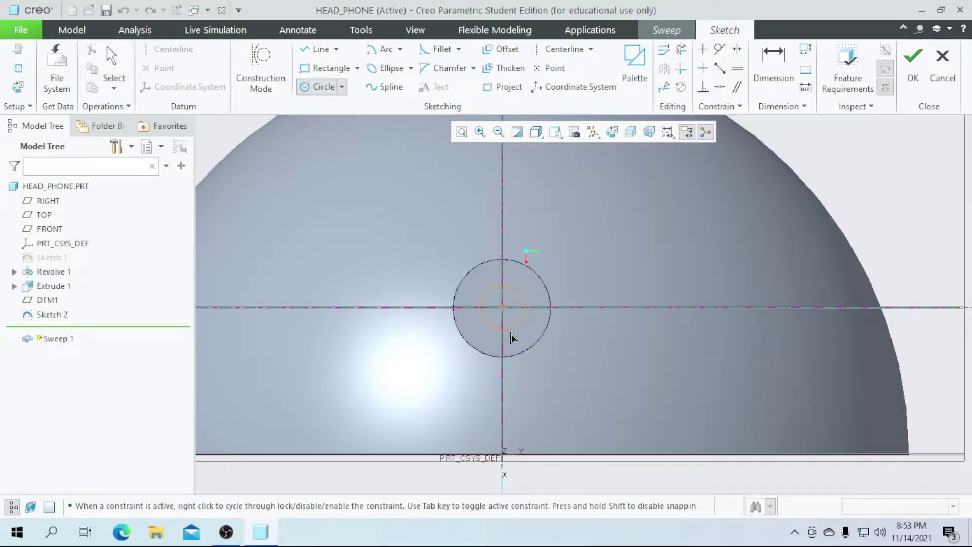
click(508, 336)
middle_click(467, 298)
double_click(464, 286)
text(2)
key(Return)
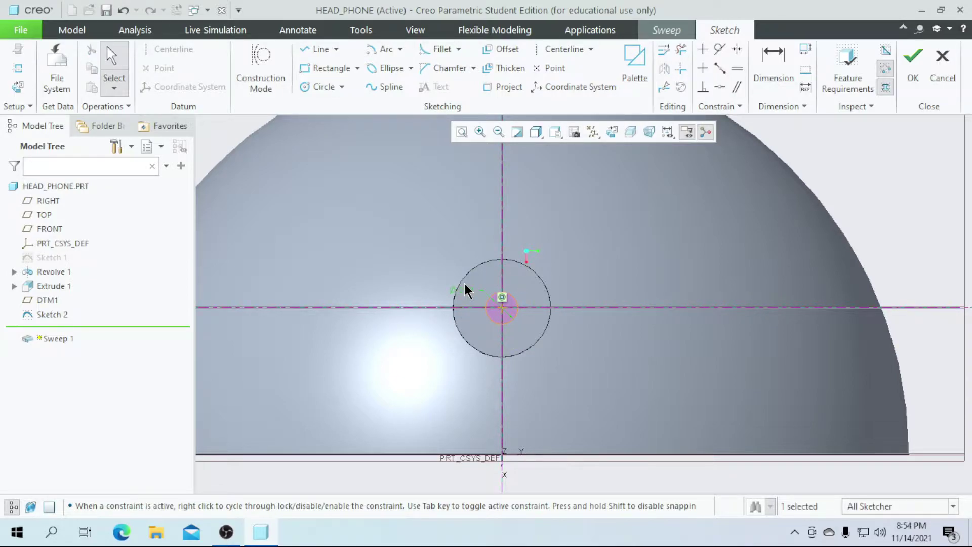
- Finish the circular section and complete the bracket sweep
click(913, 69)
scroll(582, 320, down, 4)
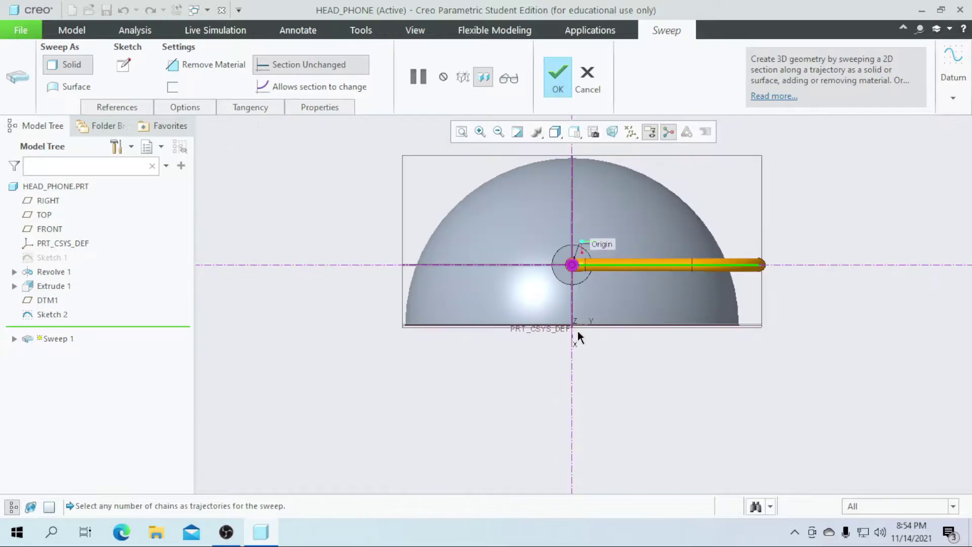
mouse_move(495, 412)
middle_down()
mouse_move(502, 478)
mouse_move(569, 369)
mouse_move(779, 312)
mouse_move(825, 308)
mouse_move(817, 329)
mouse_move(829, 329)
middle_up()
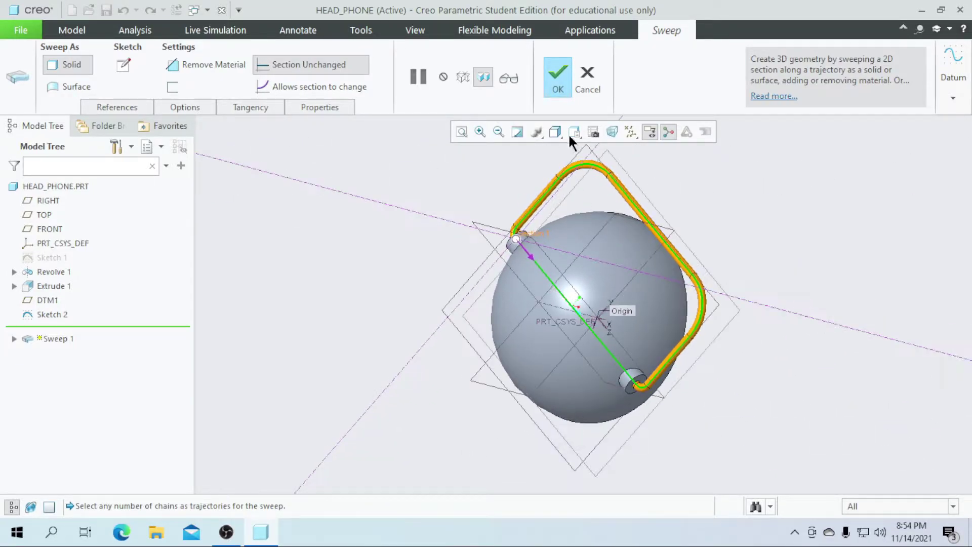
click(561, 87)
- Start a second sweep along one half of the ear cup's flat rim edge and open its section sketch facing the screen
click(358, 300)
middle_drag(359, 299, 577, 408)
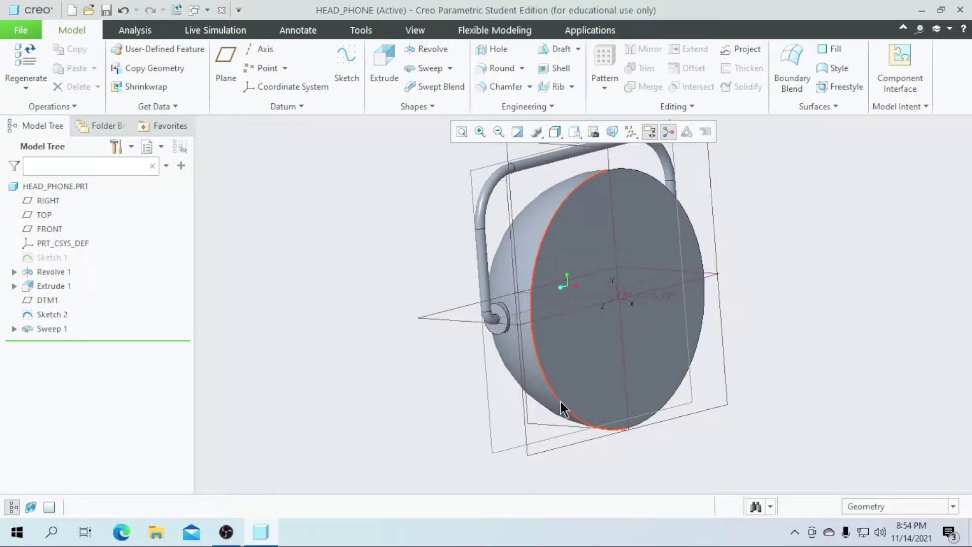
click(420, 68)
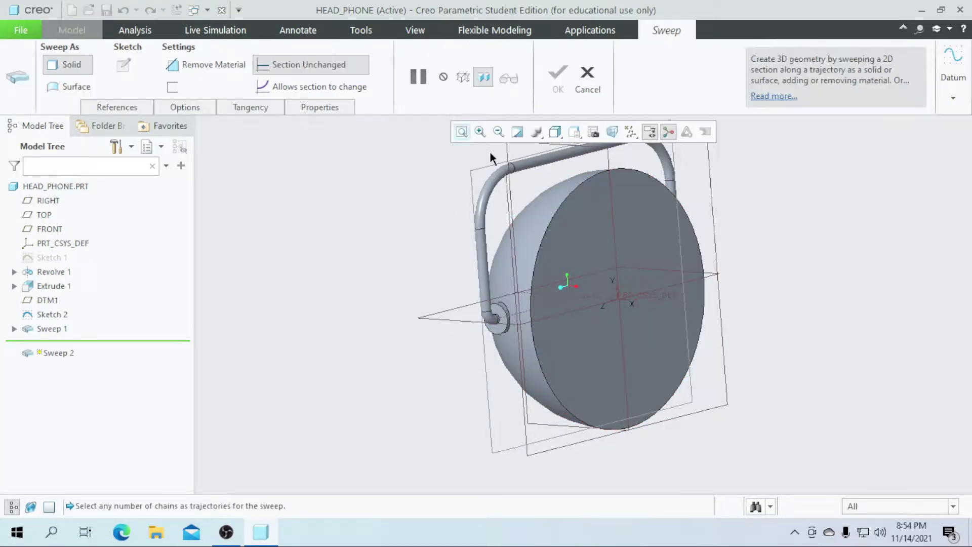
click(548, 233)
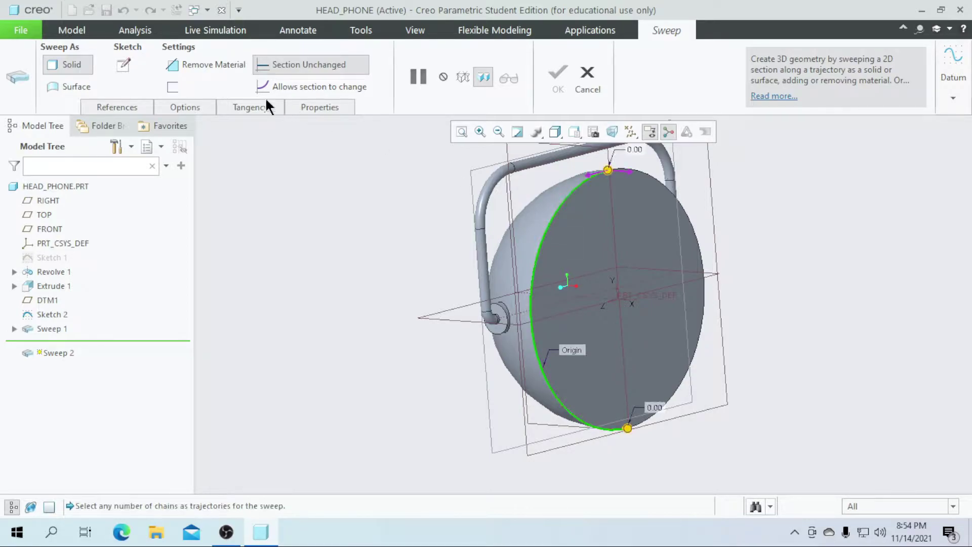
click(123, 64)
click(617, 132)
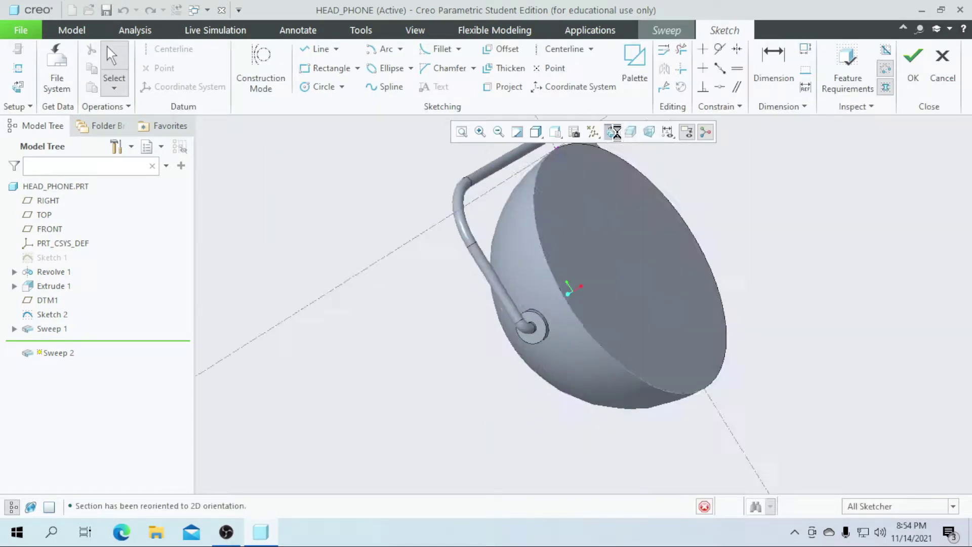
scroll(414, 216, up, 5)
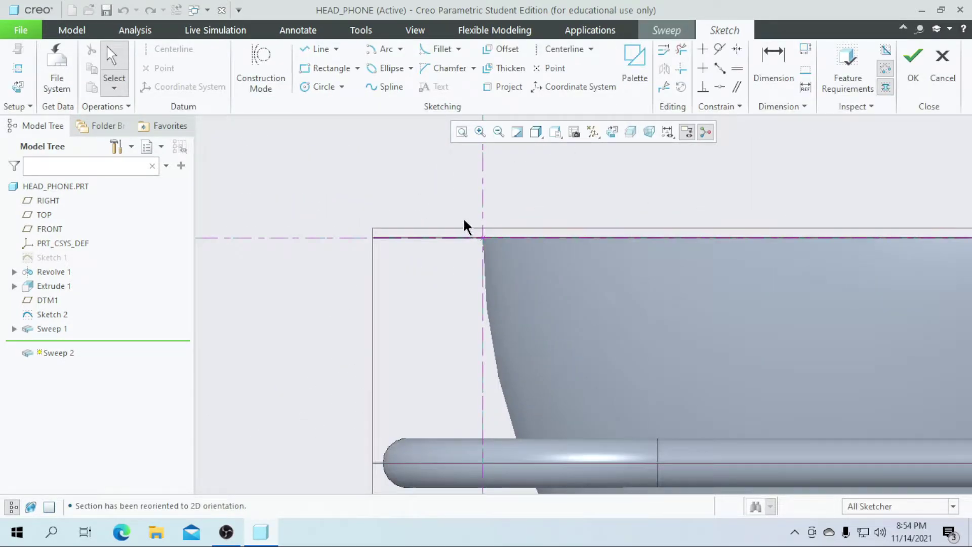
- Sketch a 10 mm diameter circle centred on the rim trajectory's start point
click(311, 90)
click(483, 237)
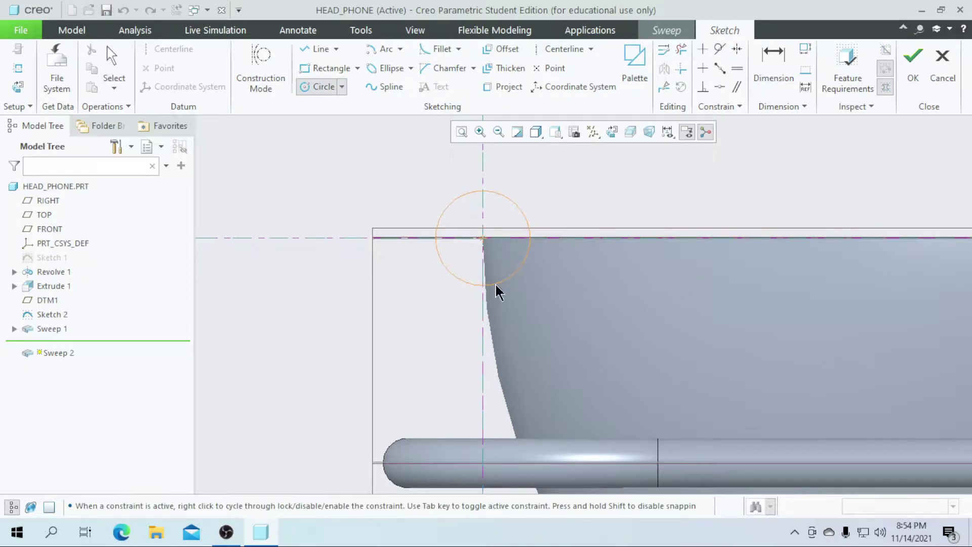
click(495, 284)
middle_click(410, 211)
double_click(416, 197)
text(10)
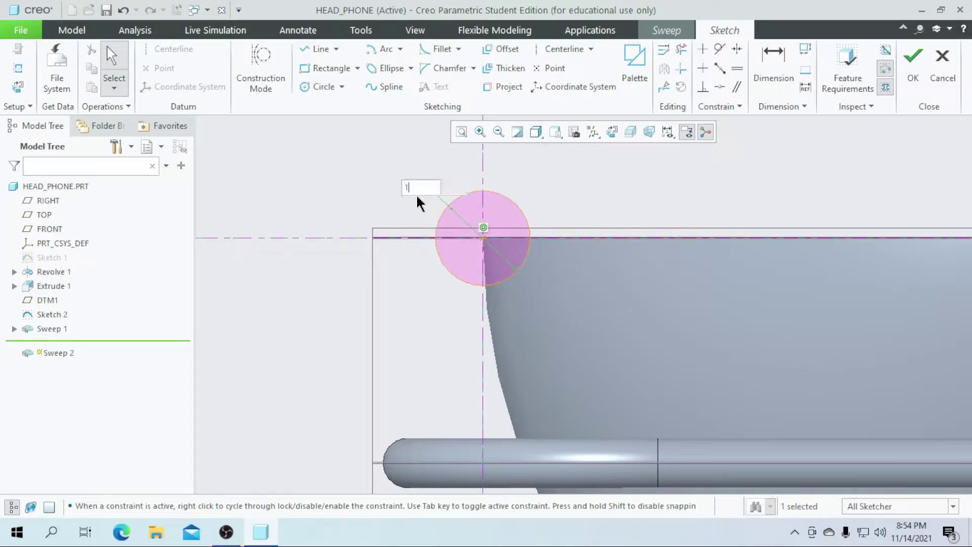
key(Return)
- Finish the 10 mm section and complete the sweep around the first half of the rim
scroll(450, 245, down, 5)
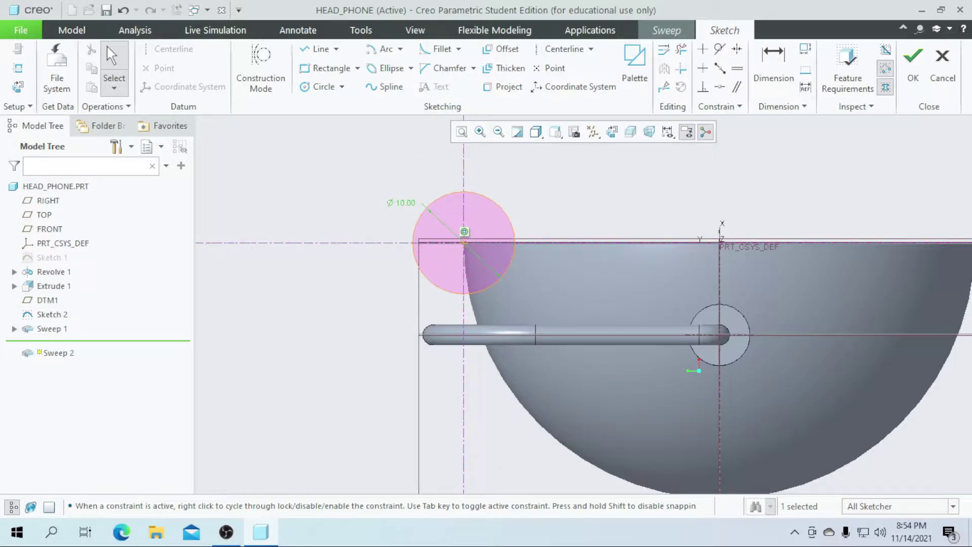
click(906, 69)
middle_drag(744, 291, 607, 250)
click(552, 81)
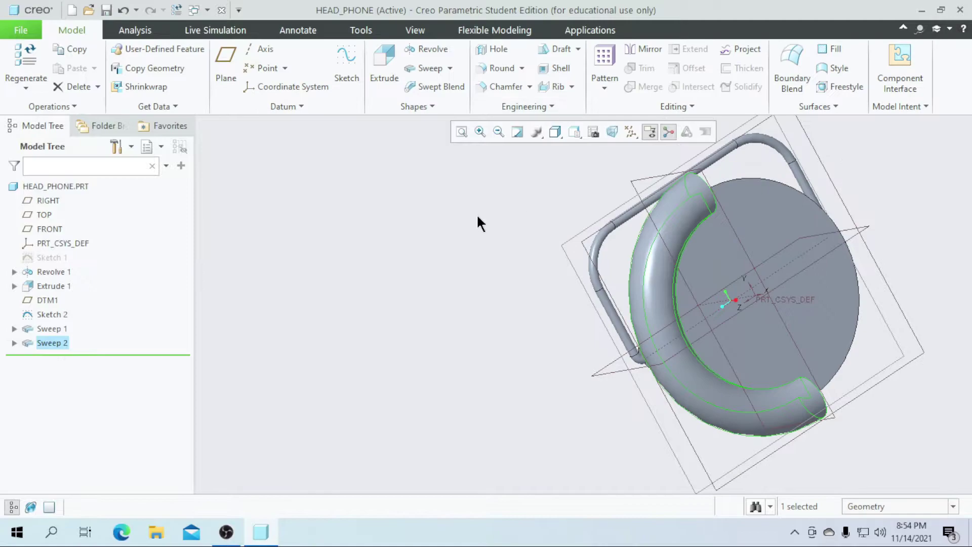
- Start a third sweep along the remaining half of the ear cup's rim edge and open its section sketch facing the screen
scroll(560, 268, down, 3)
click(683, 243)
middle_drag(682, 243, 575, 326)
scroll(575, 325, up, 2)
click(431, 68)
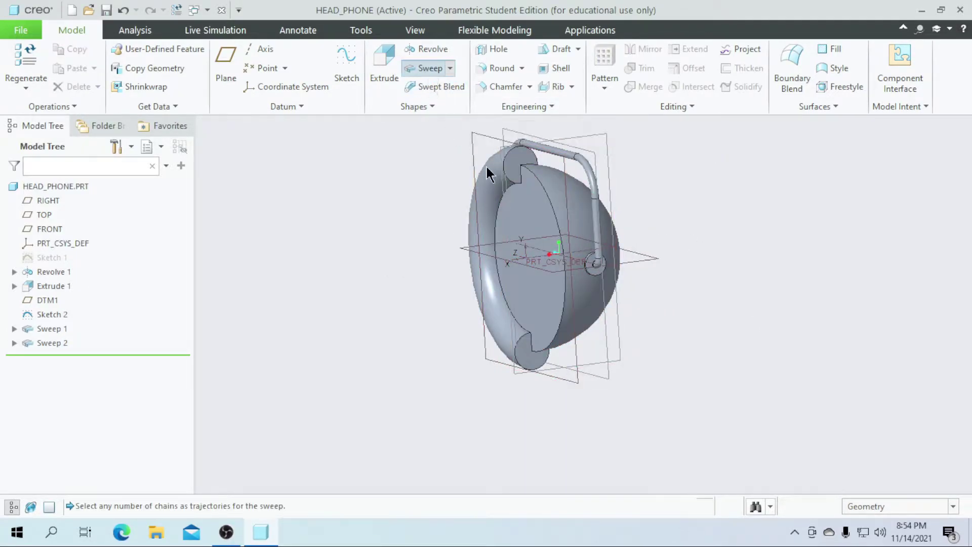
click(567, 296)
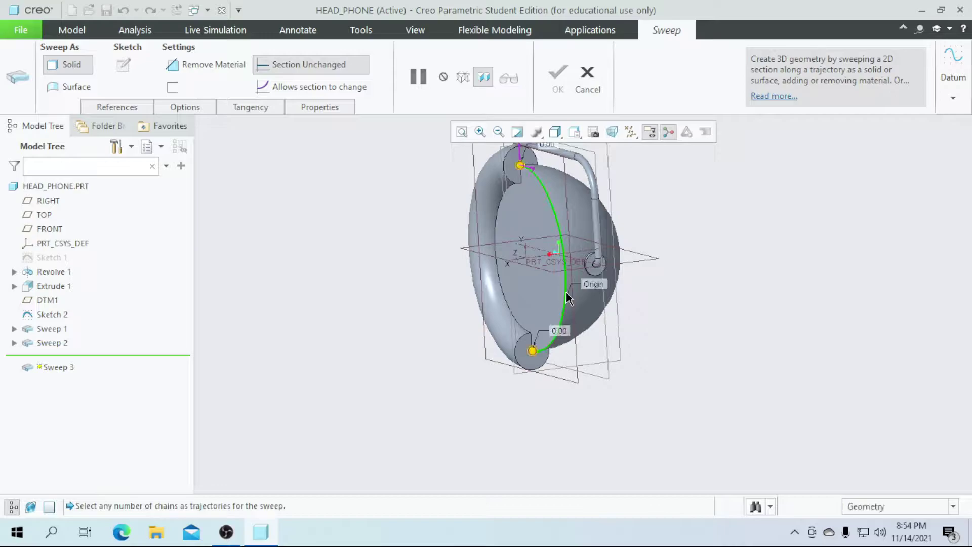
click(125, 65)
click(601, 132)
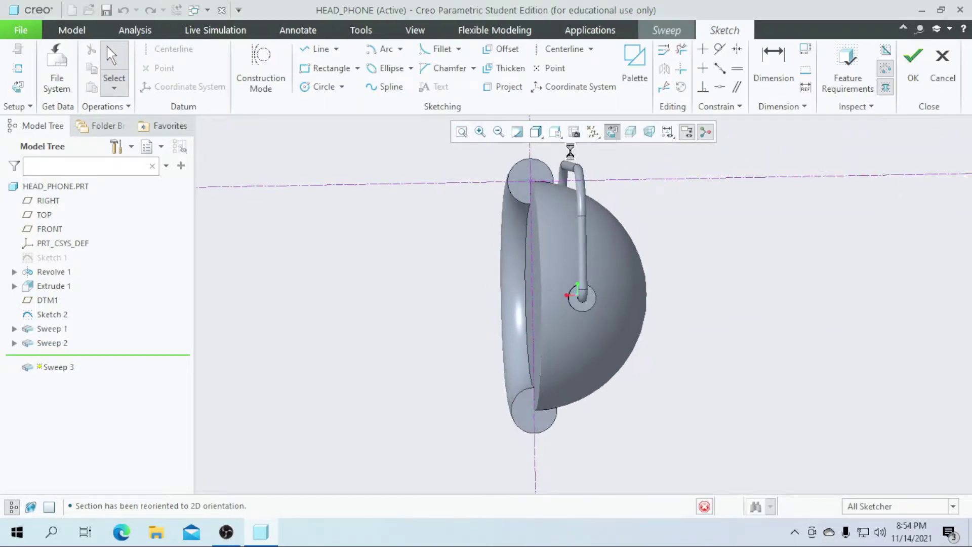
- Sketch a 10 mm diameter circle at the start of the second rim half, matching the existing cushion section
click(323, 86)
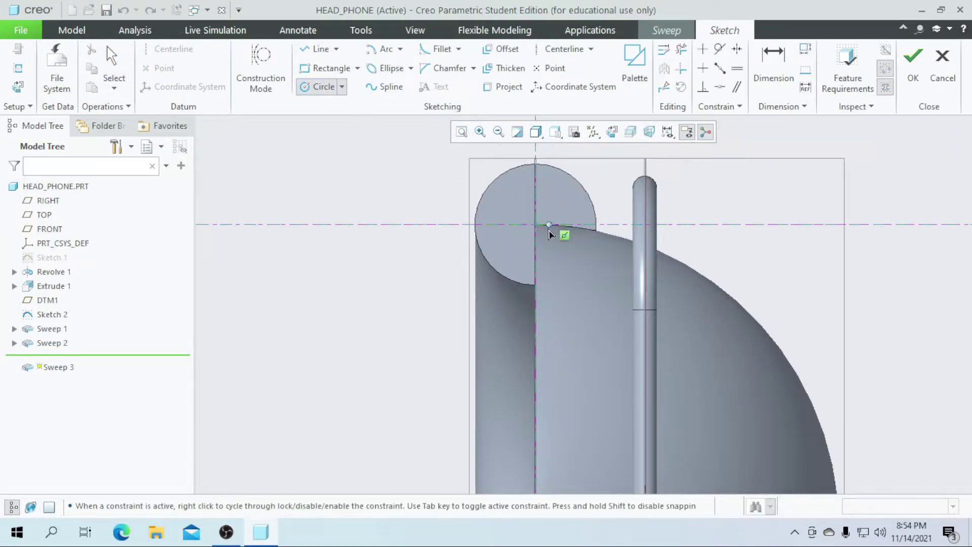
click(547, 260)
middle_click(485, 200)
double_click(485, 194)
text(10)
key(Return)
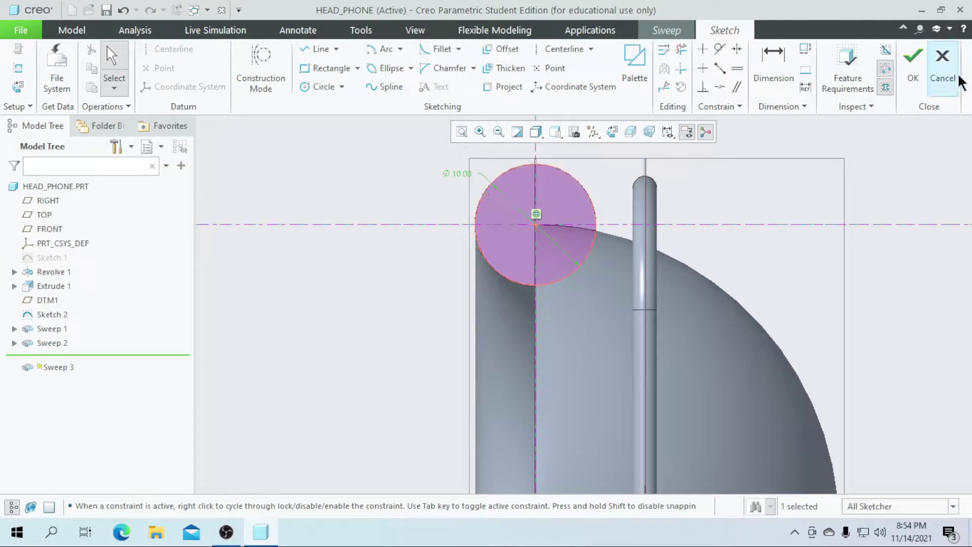
- Finish the section and complete the third sweep so the cushion ring closes around the rim
click(914, 75)
mouse_move(428, 343)
middle_down()
mouse_move(481, 324)
mouse_move(526, 283)
middle_up()
click(558, 81)
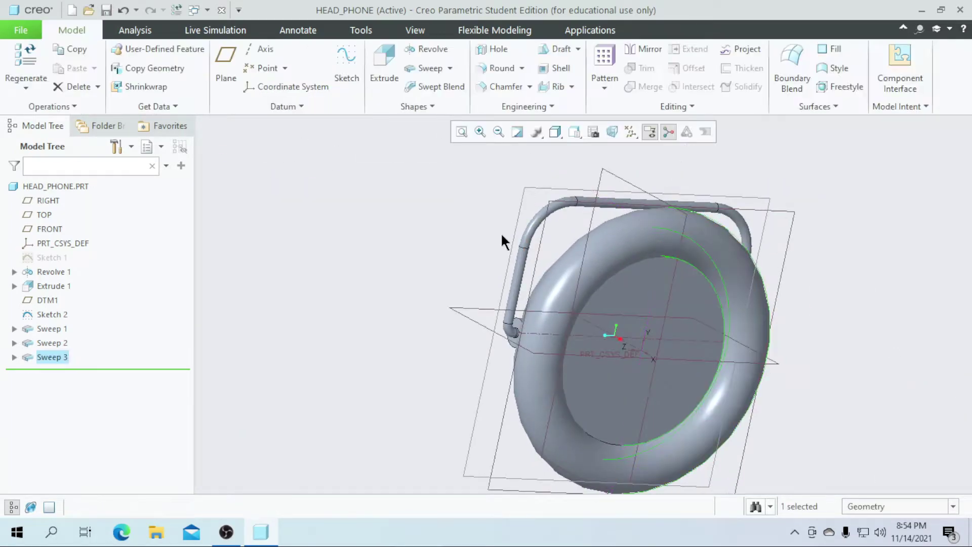
- Open a new sketch on the FRONT datum plane, with RIGHT as the right-facing orientation reference
click(410, 299)
middle_drag(410, 299, 445, 329)
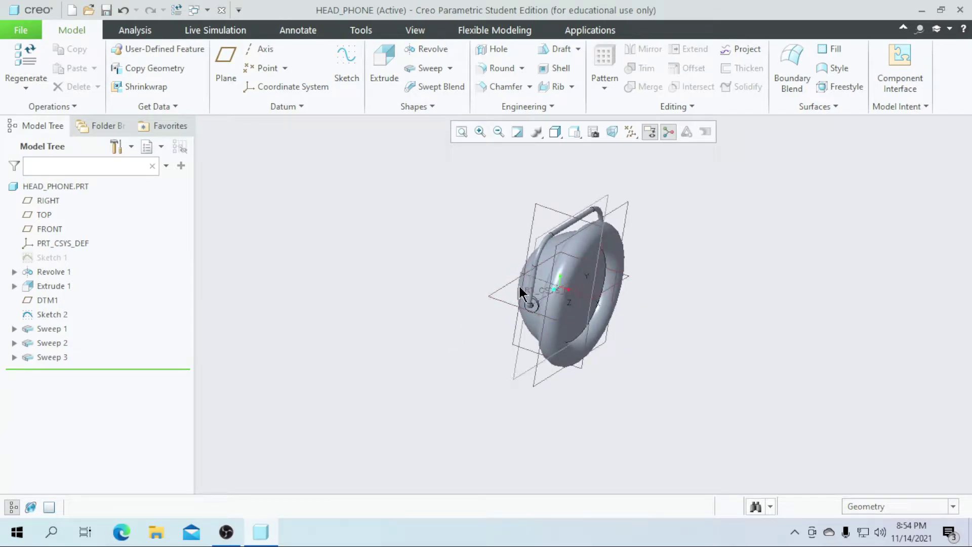
scroll(554, 281, down, 2)
mouse_move(697, 327)
middle_down()
mouse_move(685, 326)
mouse_move(693, 328)
middle_up()
click(342, 85)
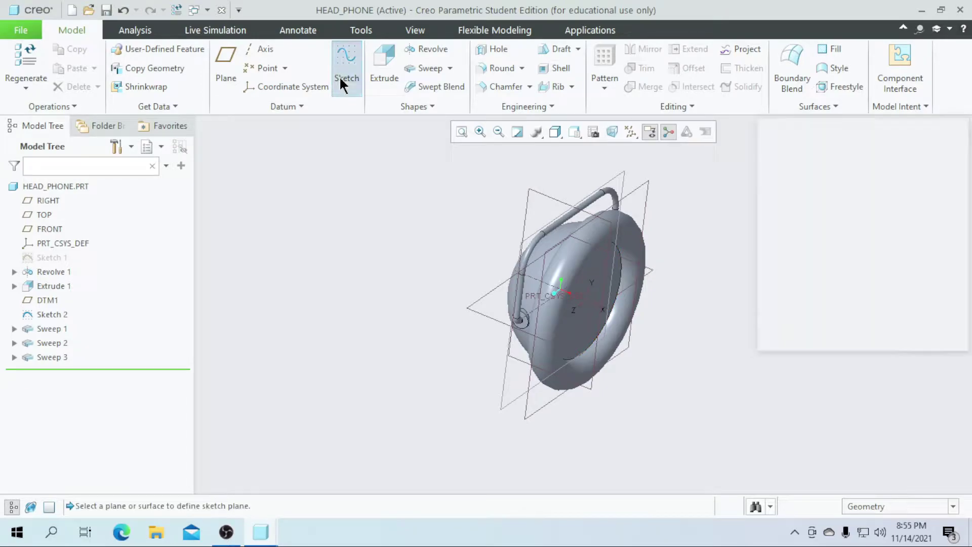
click(47, 230)
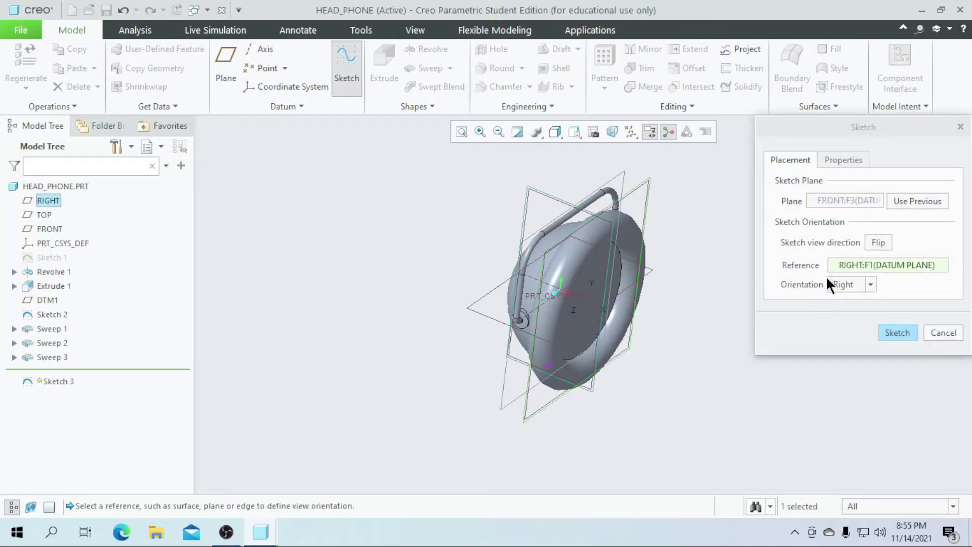
click(896, 331)
click(574, 133)
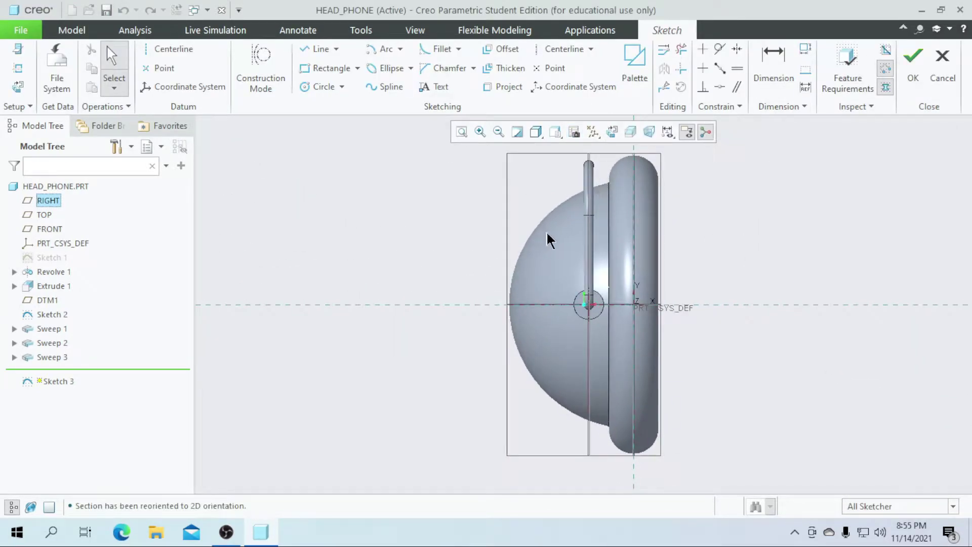
scroll(590, 192, up, 3)
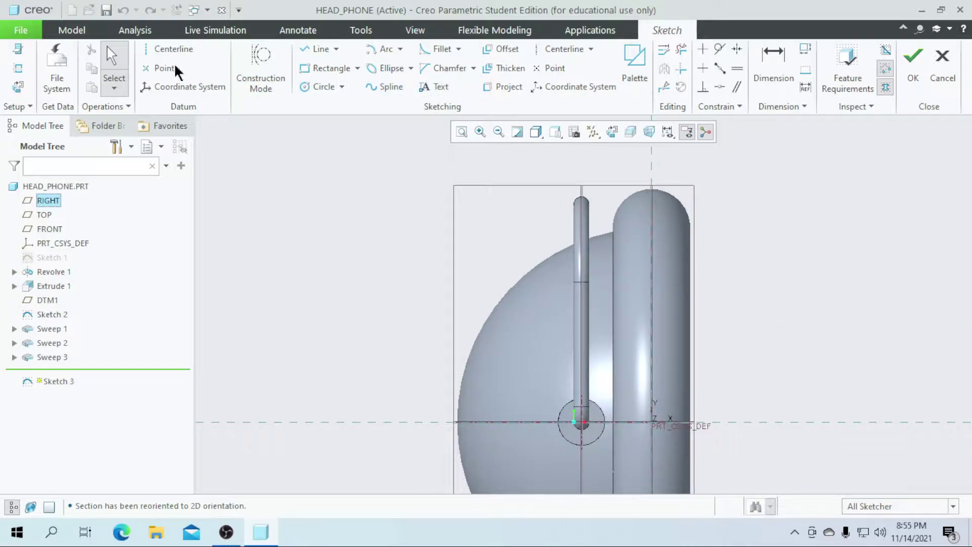
- Add the swept bracket's rounded surface at its upper end as a sketch reference
click(19, 68)
scroll(587, 202, up, 2)
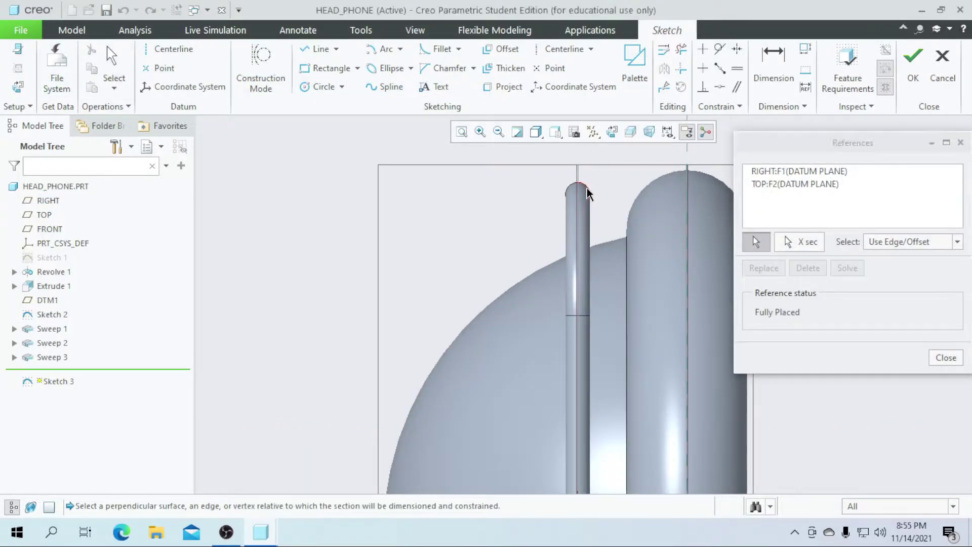
click(650, 229)
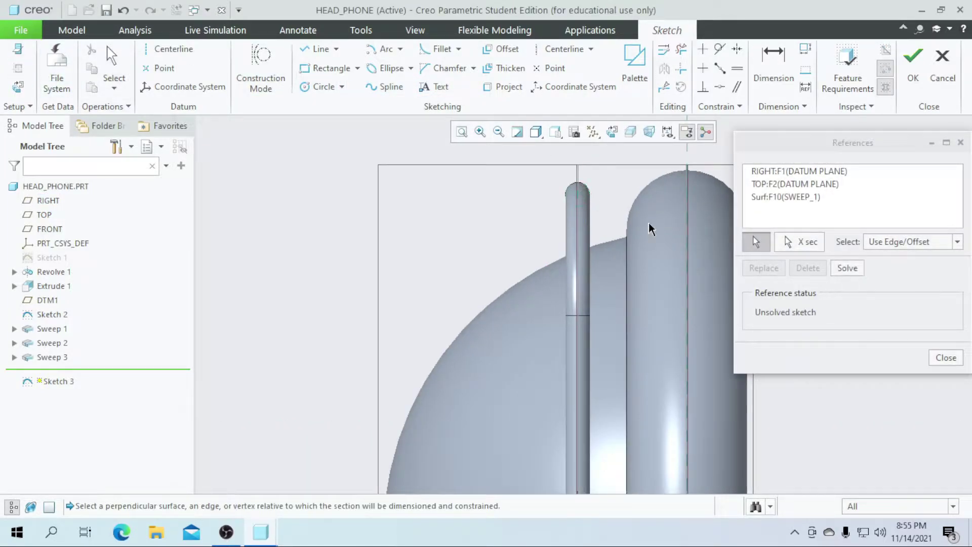
click(945, 358)
scroll(539, 360, down, 3)
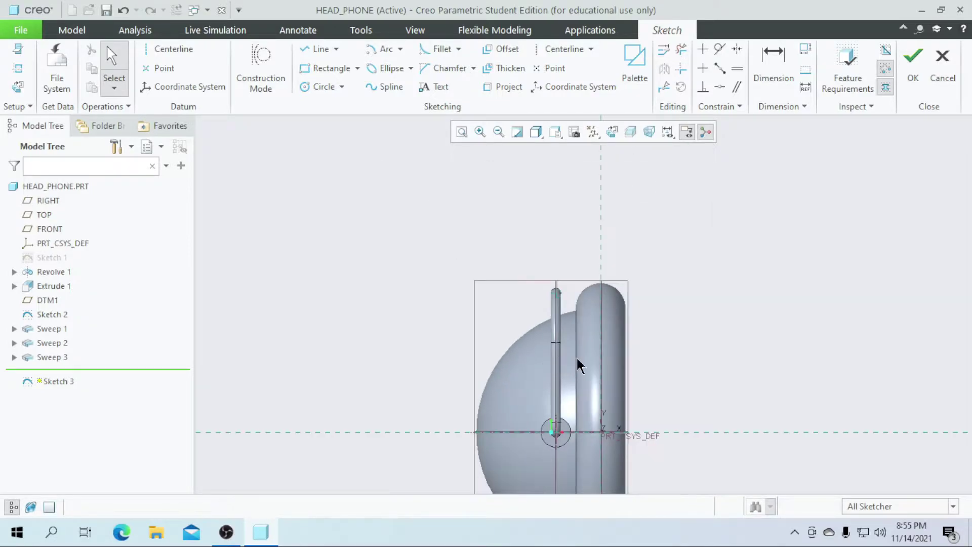
scroll(572, 358, down, 3)
scroll(514, 322, up, 2)
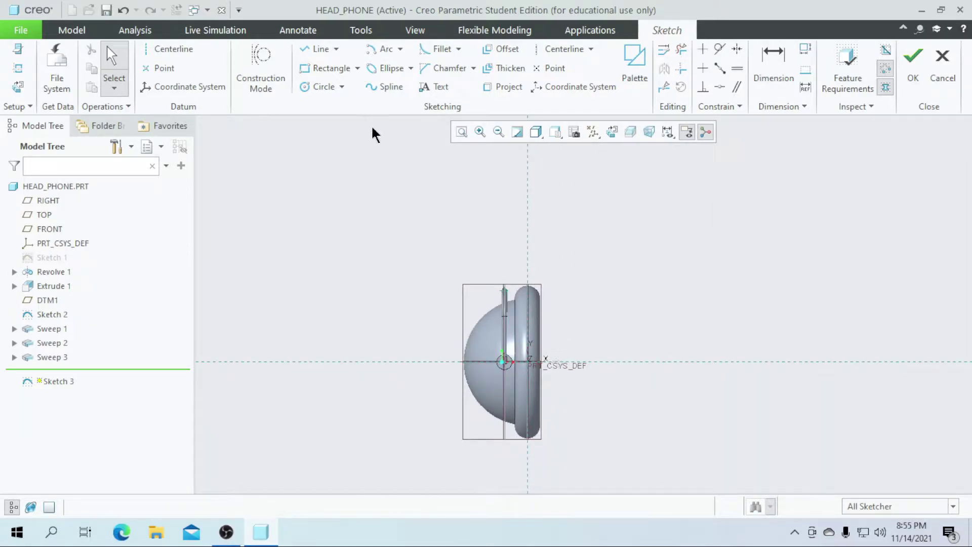
- Sketch a center-and-ends arc of about 67 mm radius, rising from the bracket's upper end and curving over past the cushion ring
click(400, 49)
click(408, 81)
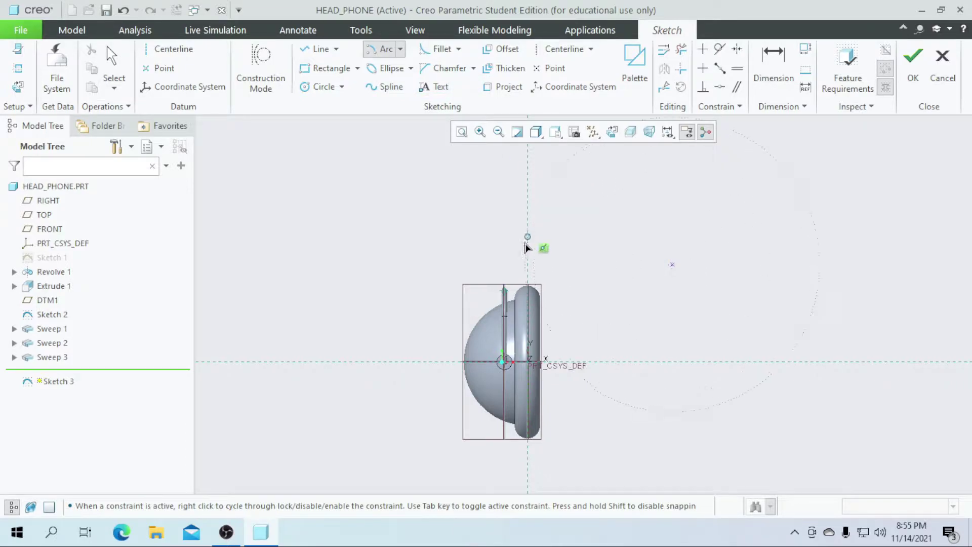
scroll(505, 293, down, 5)
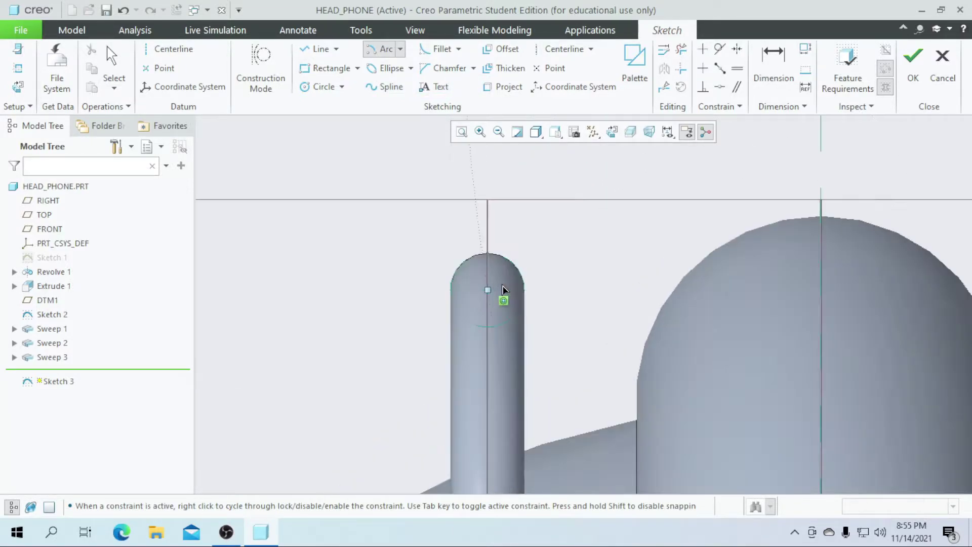
click(487, 291)
scroll(462, 336, up, 6)
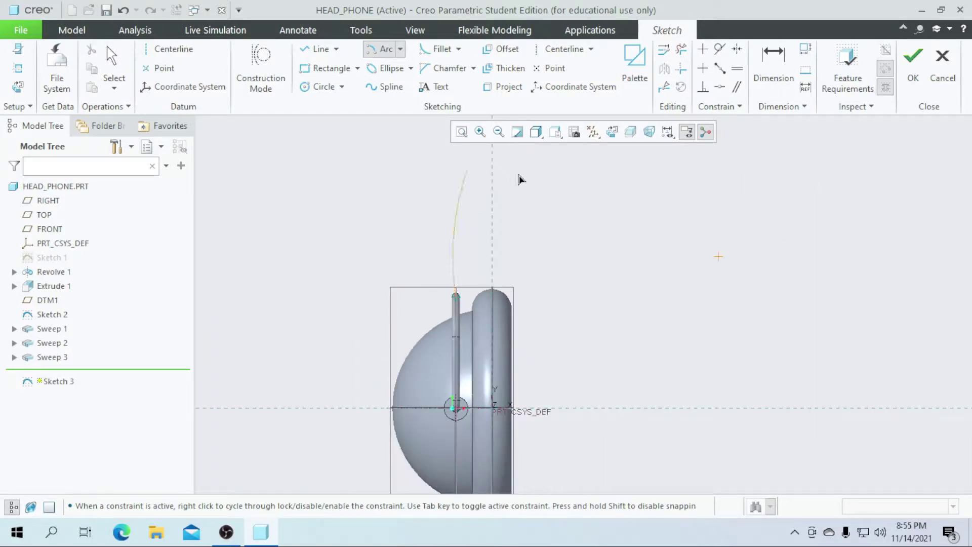
scroll(583, 319, up, 3)
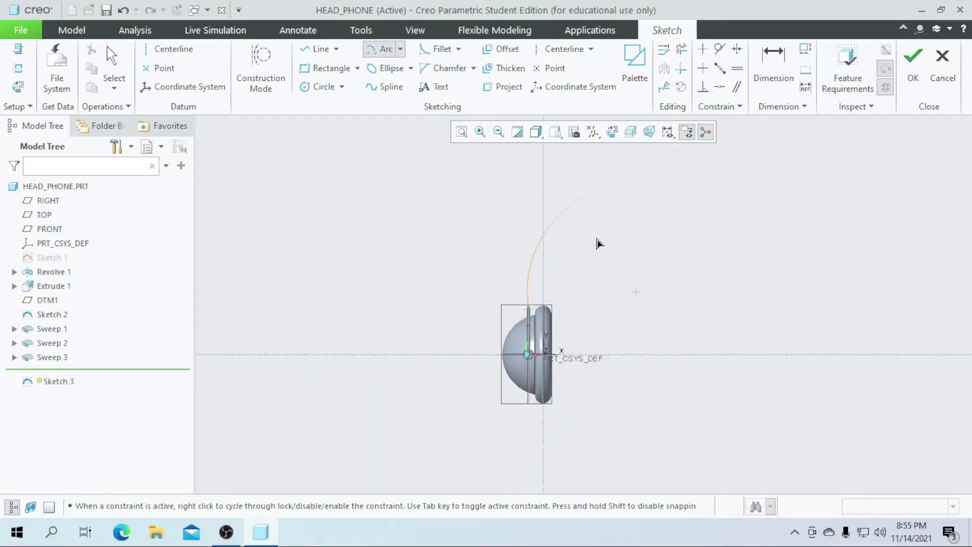
click(632, 209)
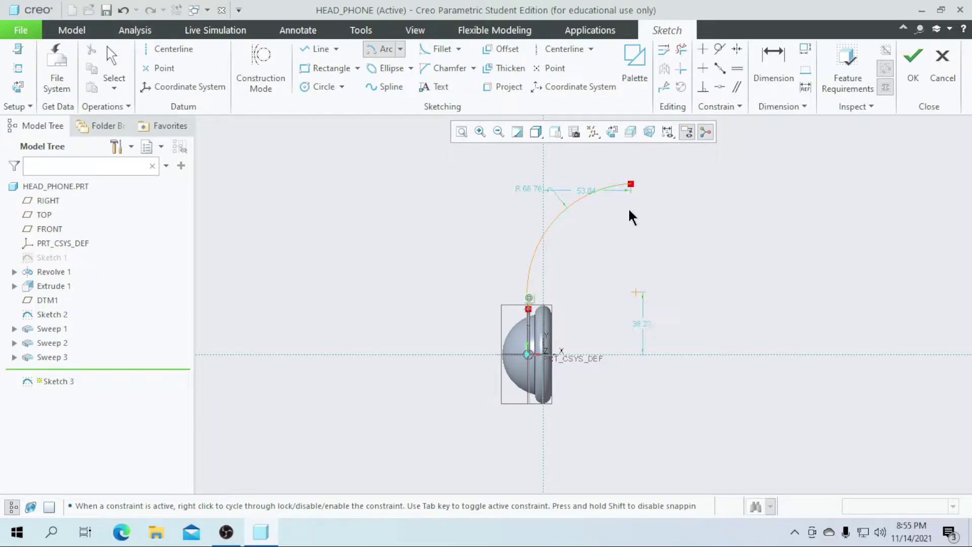
middle_click(633, 210)
- Set the arc center's height above the horizontal axis to 55 mm and the arc's radius to 60 mm
scroll(643, 320, down, 2)
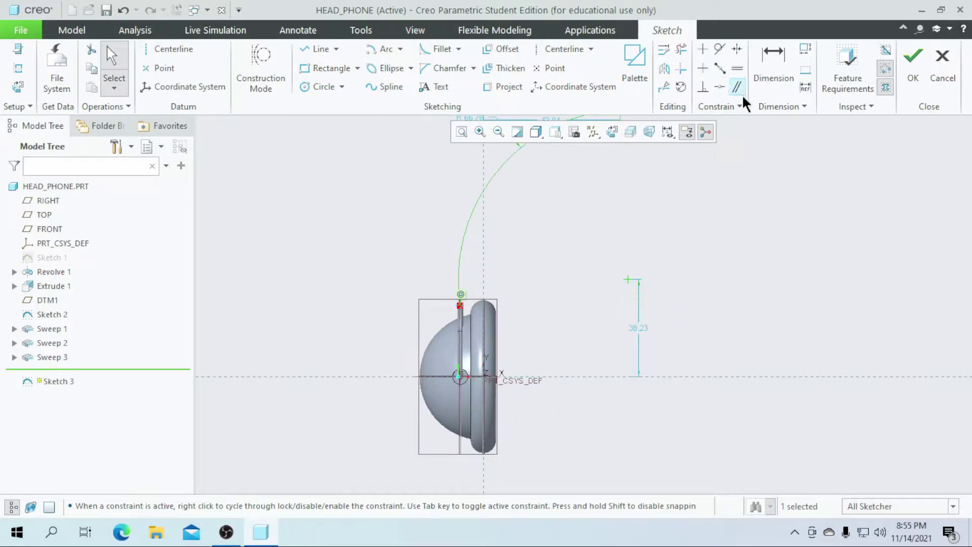
double_click(645, 325)
text(55)
key(Return)
scroll(643, 328, up, 3)
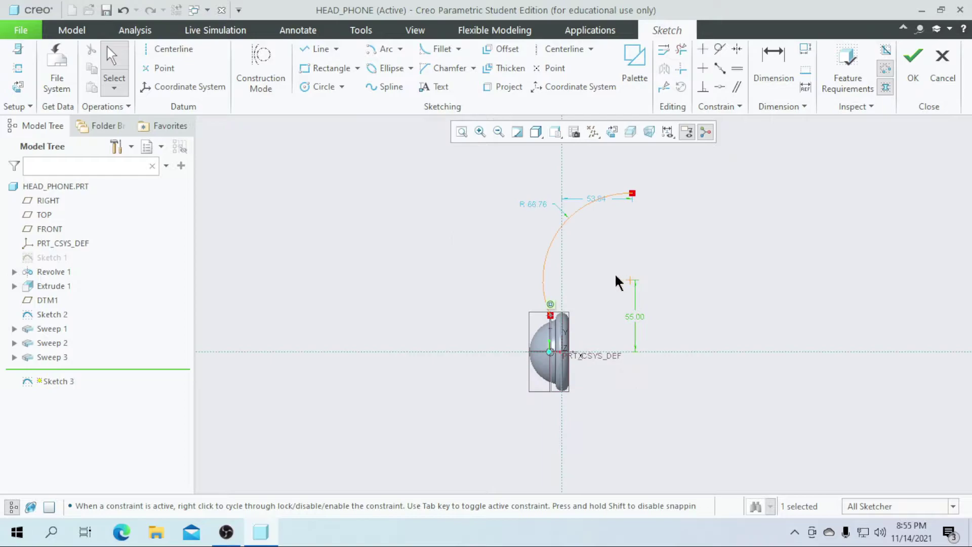
double_click(534, 205)
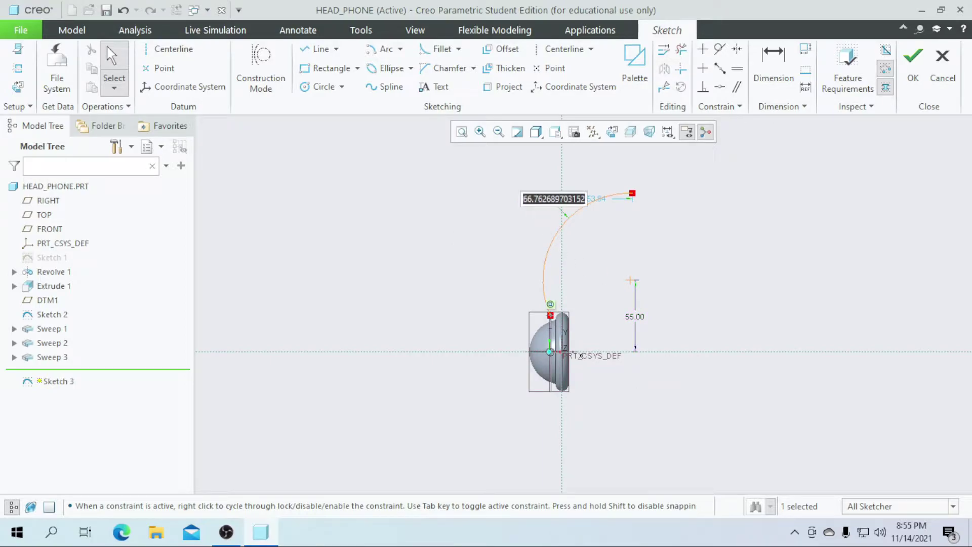
text(60)
key(Return)
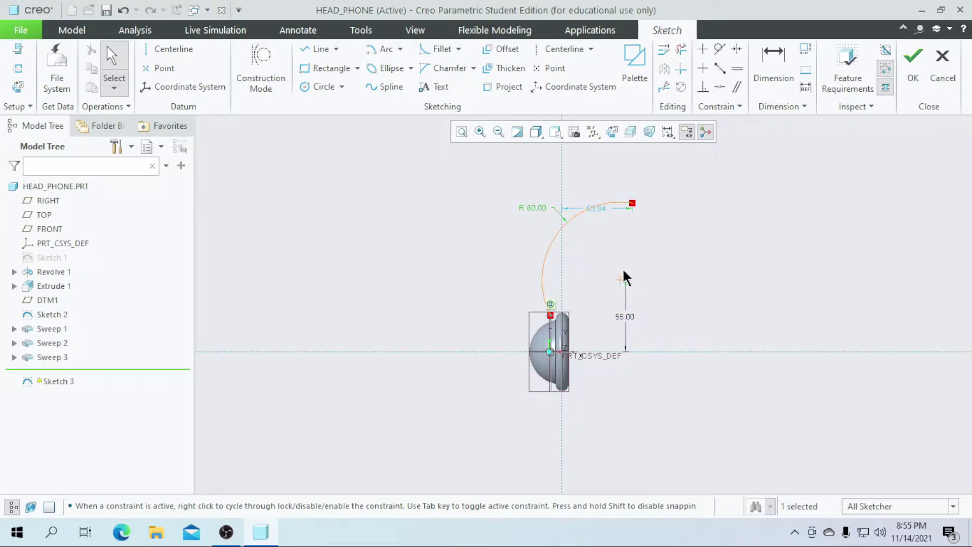
- Constrain the arc's upper endpoint to align vertically with the arc's center point
scroll(623, 279, down, 3)
scroll(615, 298, up, 3)
scroll(620, 314, down, 2)
scroll(612, 314, up, 2)
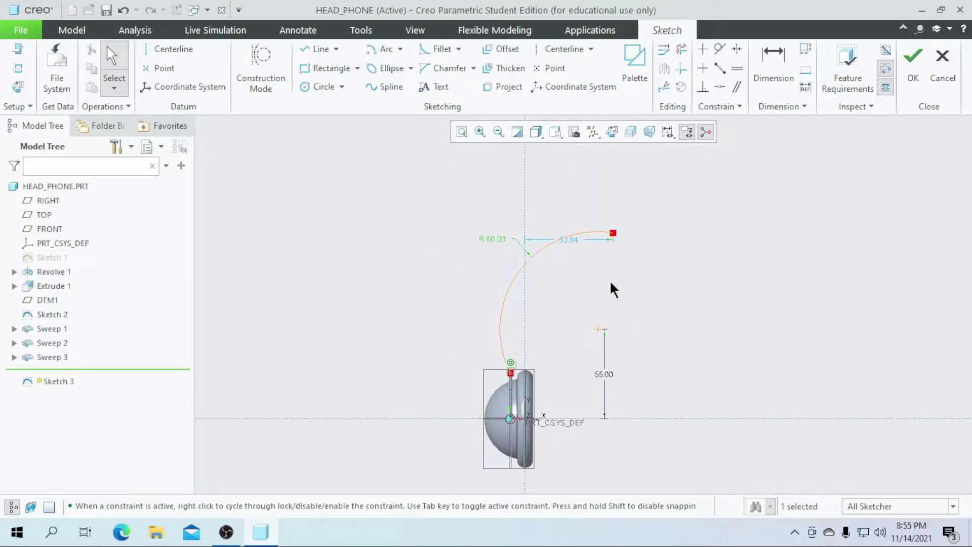
click(704, 51)
click(613, 234)
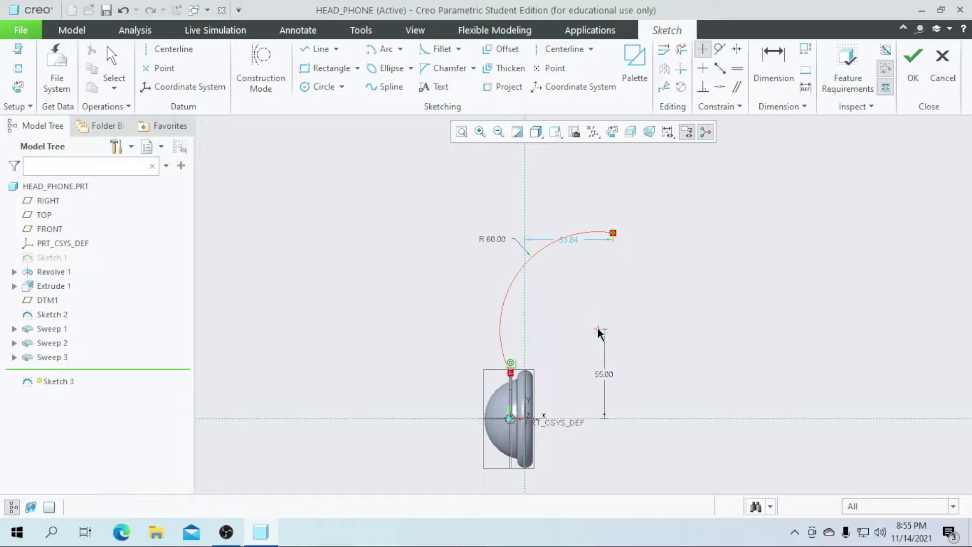
click(598, 330)
- Check where the arc's lower end meets the bracket and finish the sketch
mouse_move(728, 225)
middle_down()
mouse_move(722, 278)
mouse_move(688, 263)
mouse_move(699, 255)
middle_up()
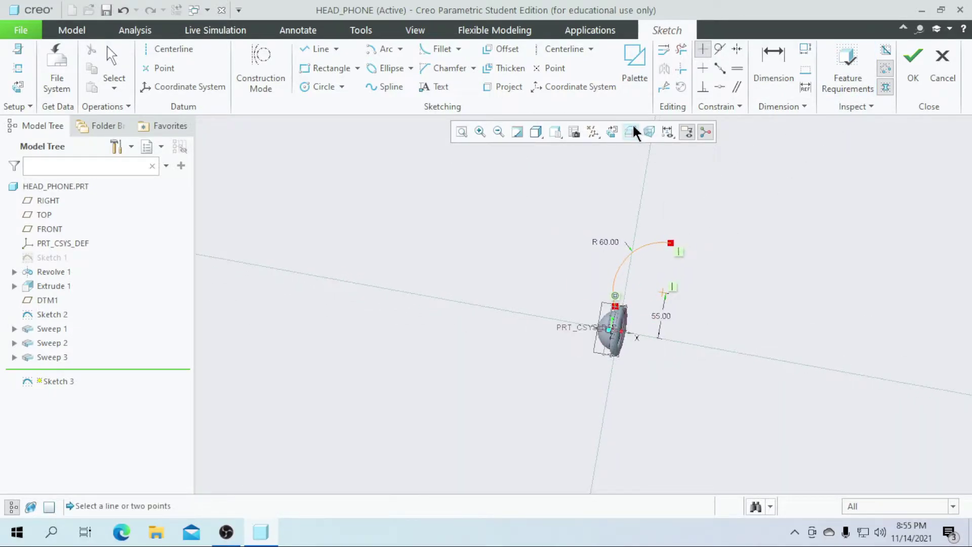
click(612, 131)
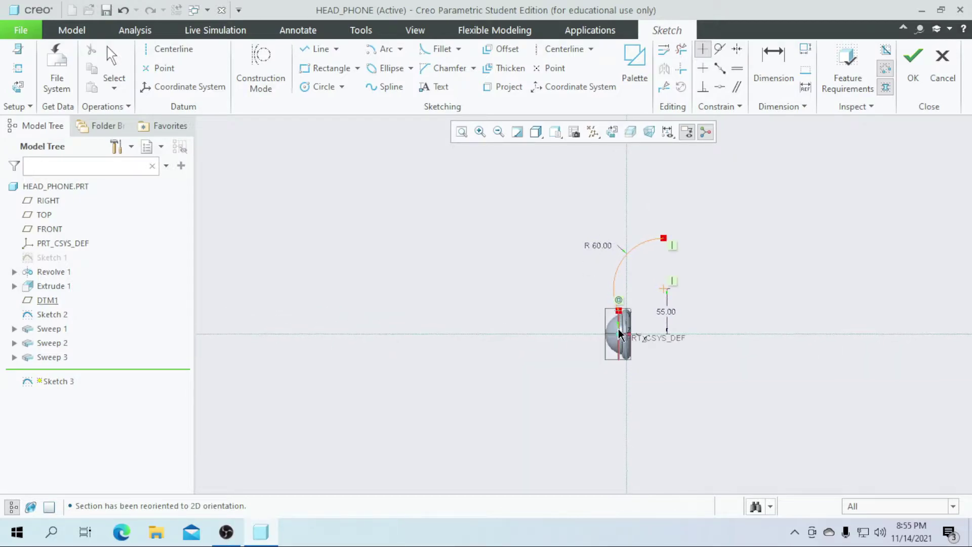
scroll(625, 307, up, 5)
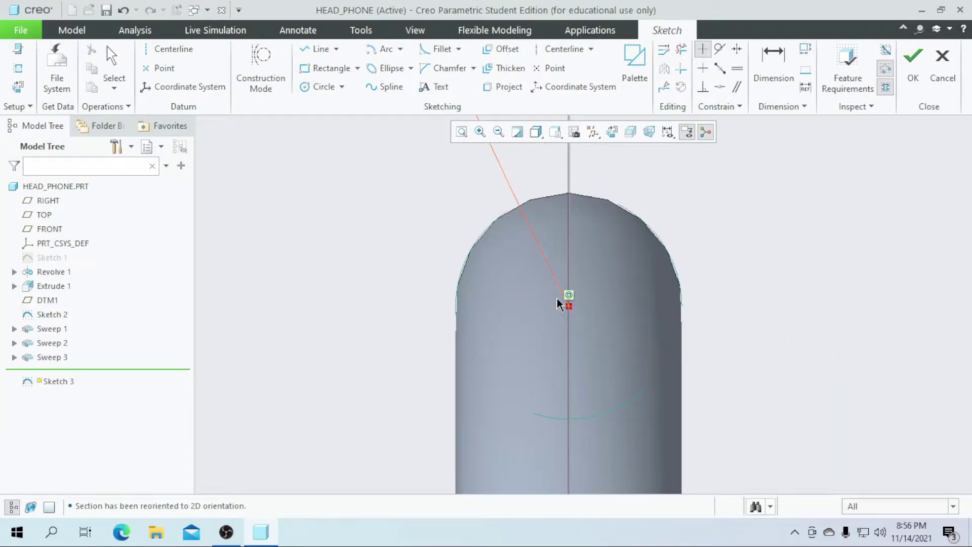
scroll(557, 299, down, 4)
scroll(558, 301, down, 5)
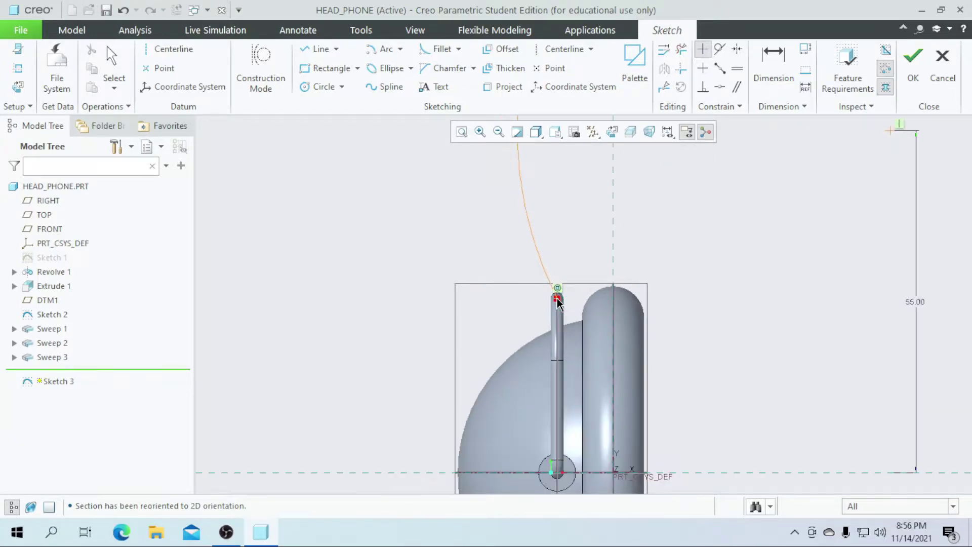
click(914, 61)
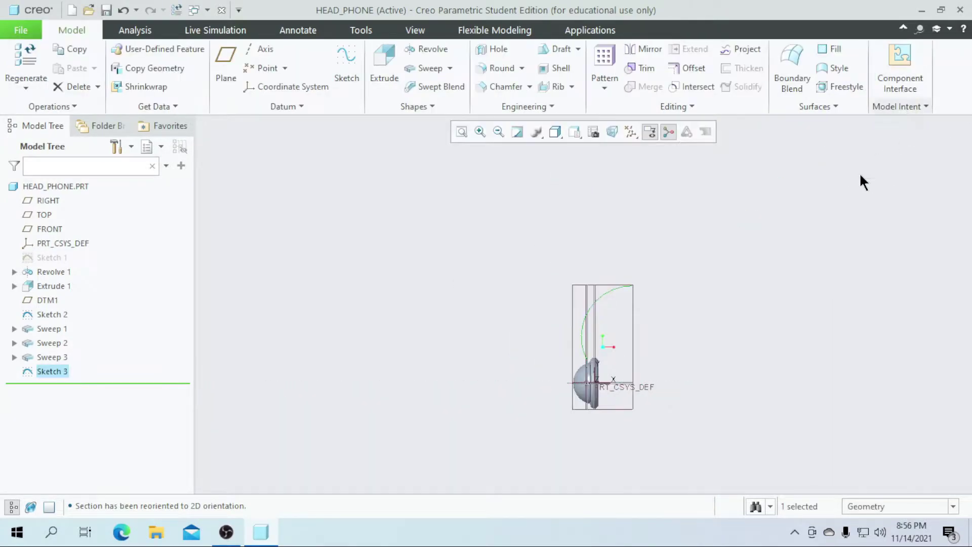
- Start a solid sweep along the new arc and open its section sketch in the 2D orientation, viewed from the flipped side
mouse_move(731, 289)
middle_down()
mouse_move(698, 332)
mouse_move(642, 351)
mouse_move(664, 328)
mouse_move(636, 330)
mouse_move(541, 252)
middle_up()
click(429, 68)
click(596, 238)
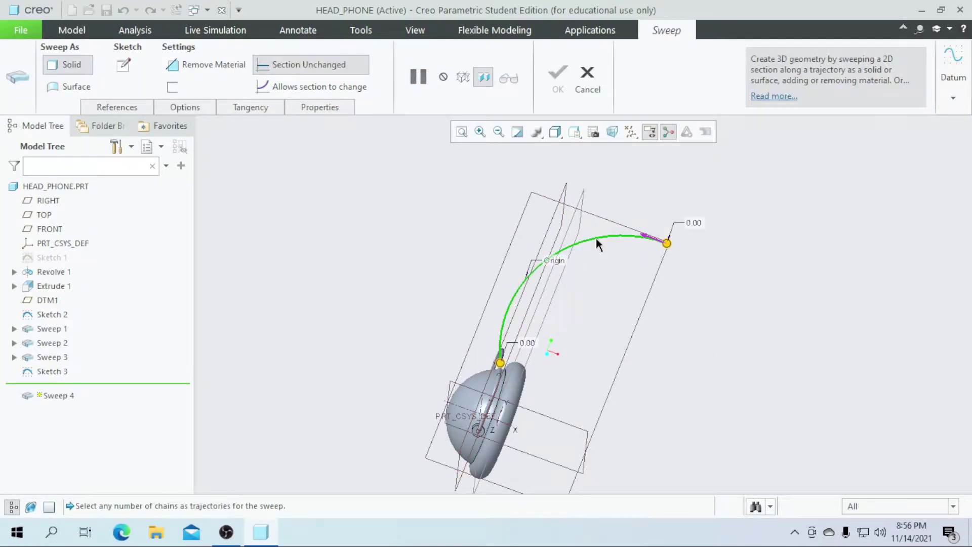
click(126, 66)
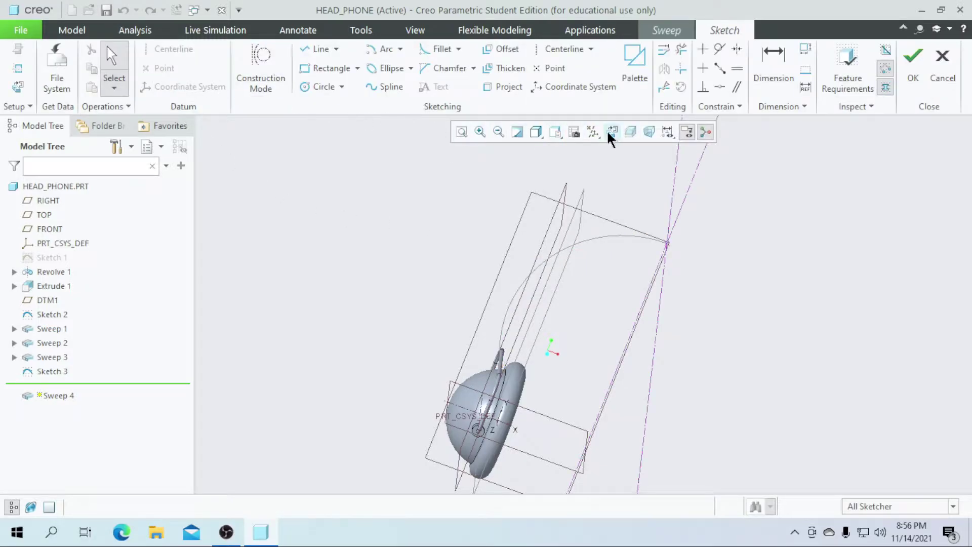
click(649, 134)
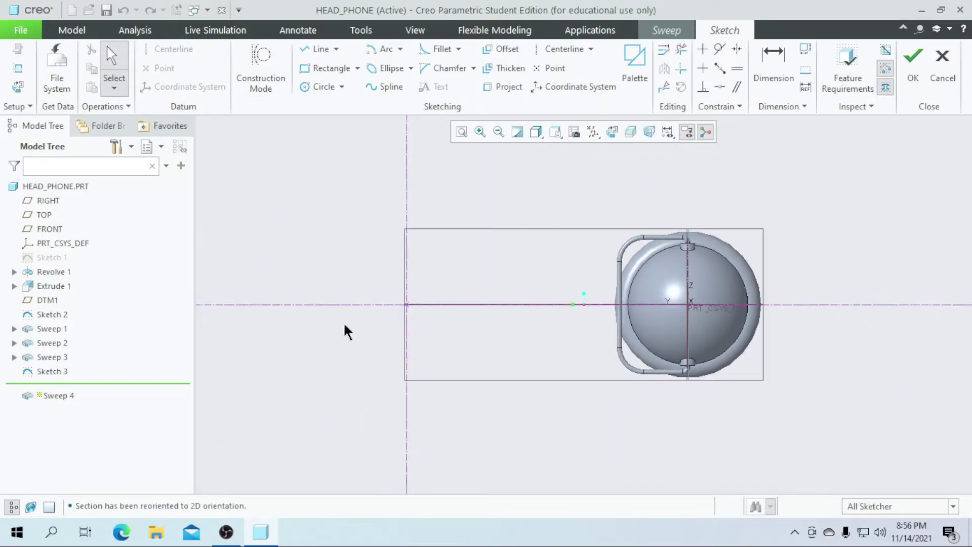
- Add centerlines through the trajectory's start point and sketch a center rectangle there, about 22 mm tall and 5.6 mm wide
scroll(365, 317, up, 5)
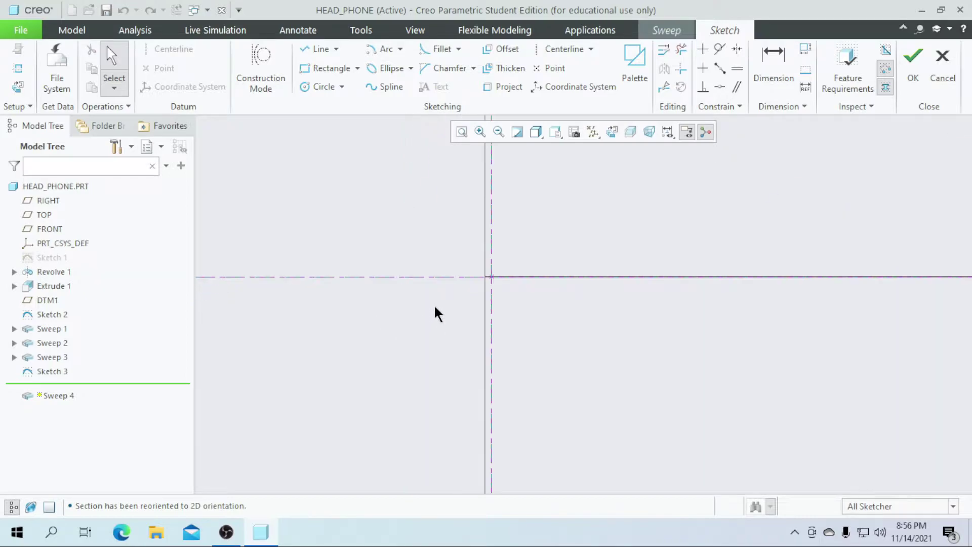
click(550, 49)
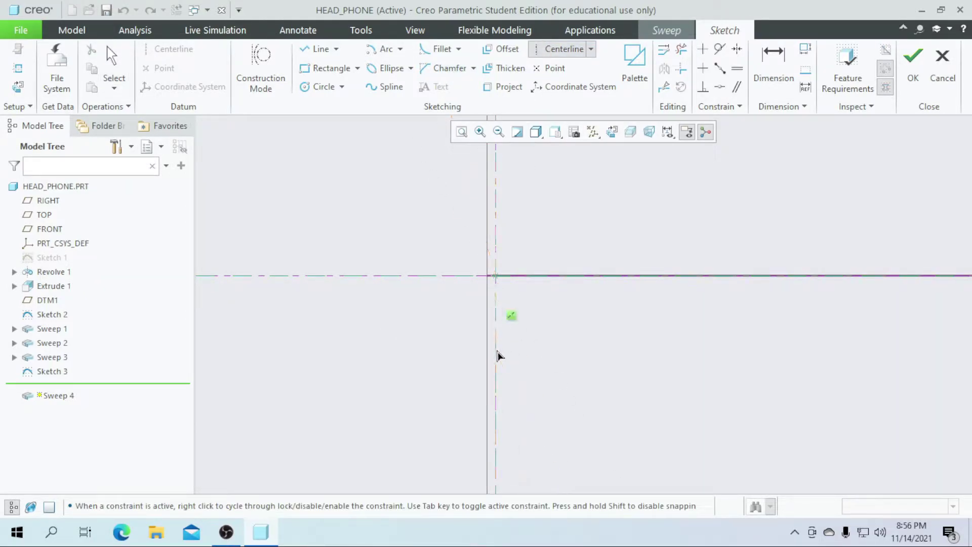
click(357, 69)
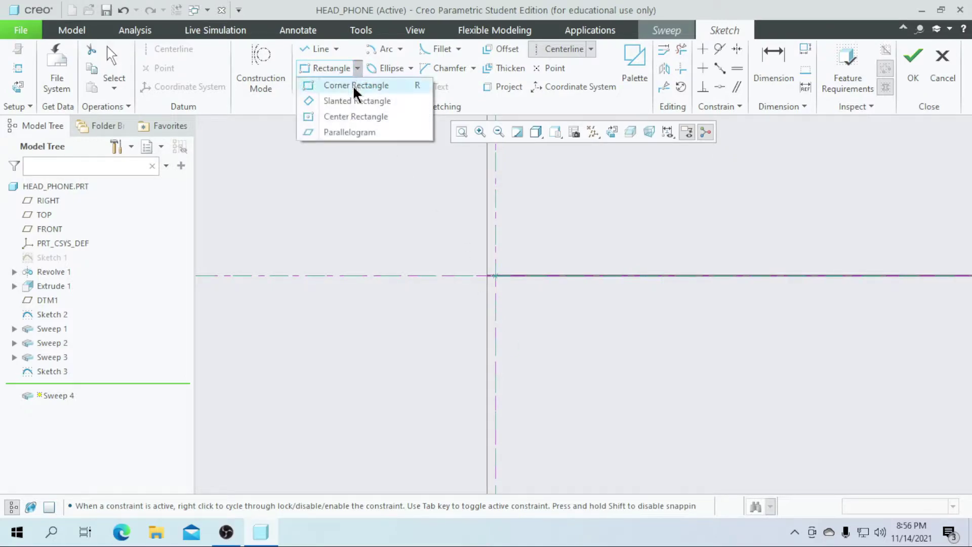
click(357, 114)
click(495, 276)
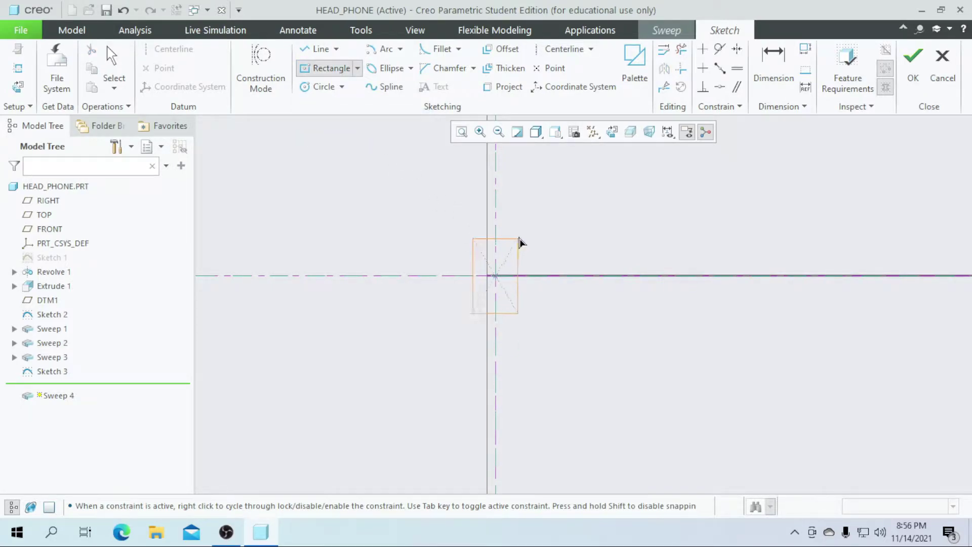
click(521, 174)
scroll(489, 231, up, 2)
middle_click(496, 285)
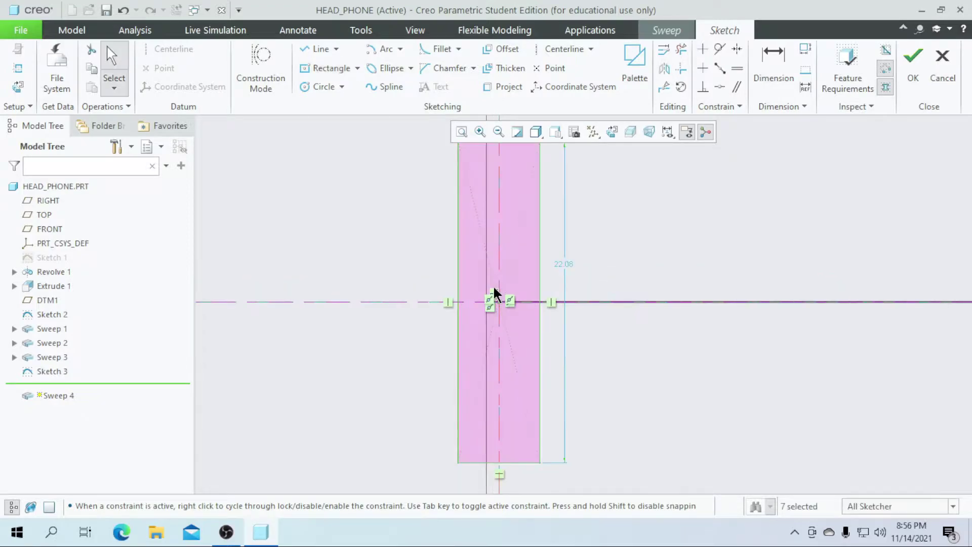
- Set the section rectangle's height to 30 mm and its width to 2 mm
double_click(567, 265)
text(30)
key(Return)
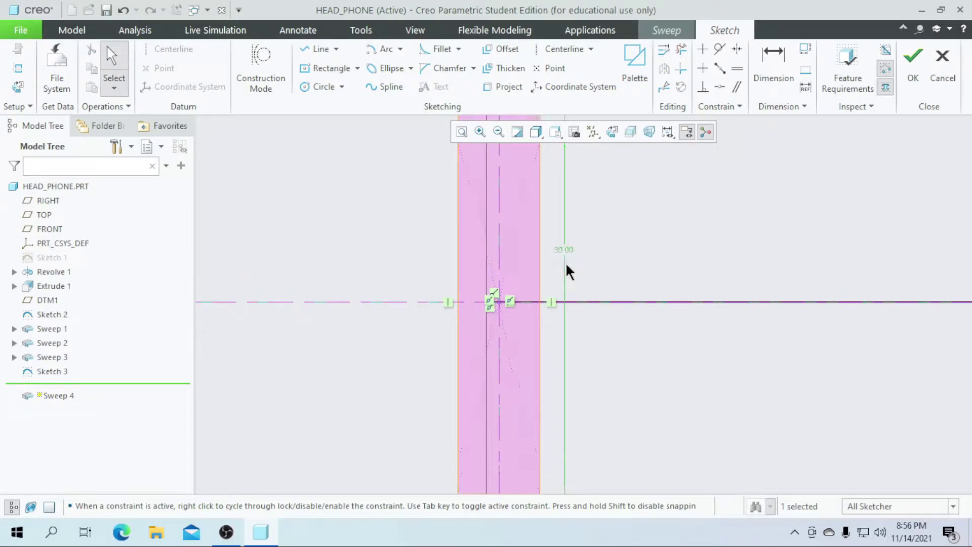
scroll(566, 262, down, 4)
scroll(550, 210, up, 3)
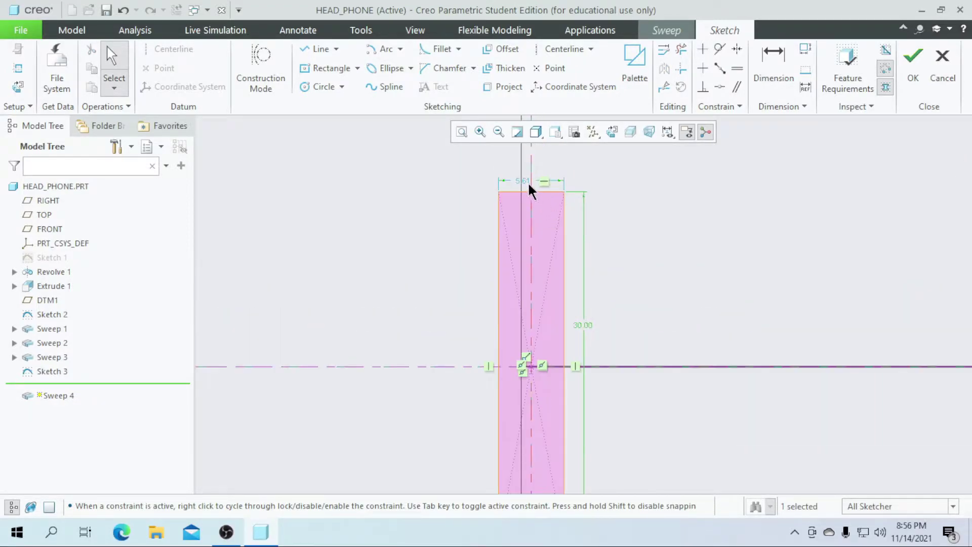
double_click(526, 181)
text(2)
key(Return)
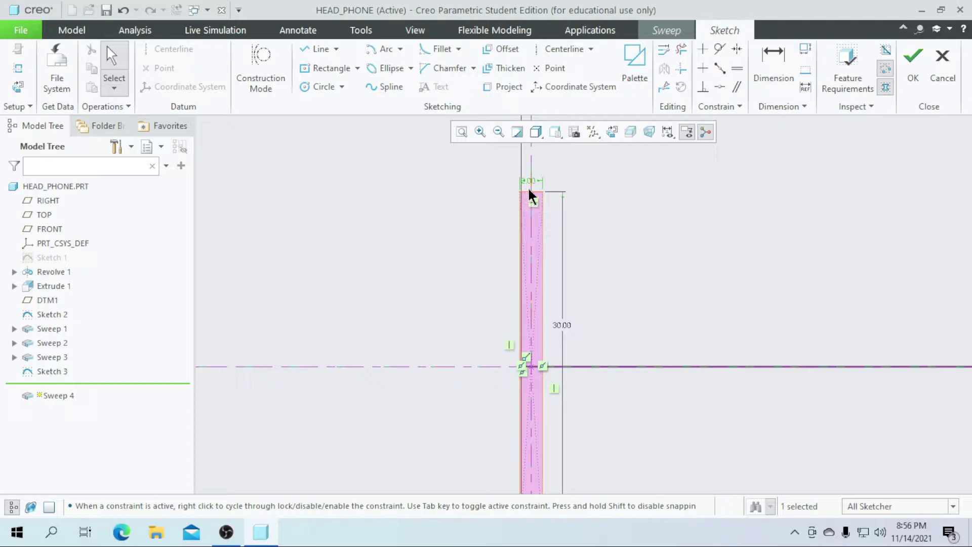
- Sketch a 3-tangent circle inside the rectangle's upper end, touching its top edge and both long sides
scroll(536, 197, up, 4)
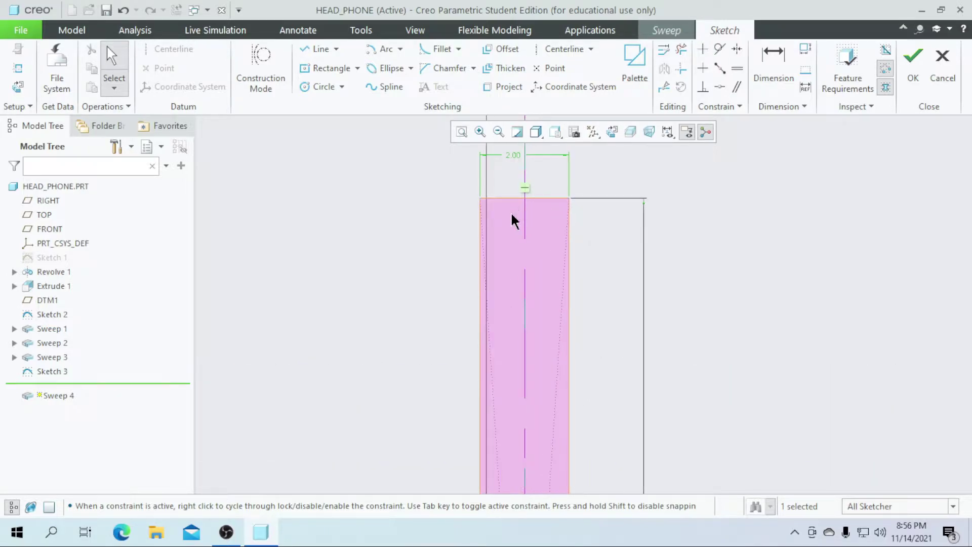
click(342, 87)
click(339, 148)
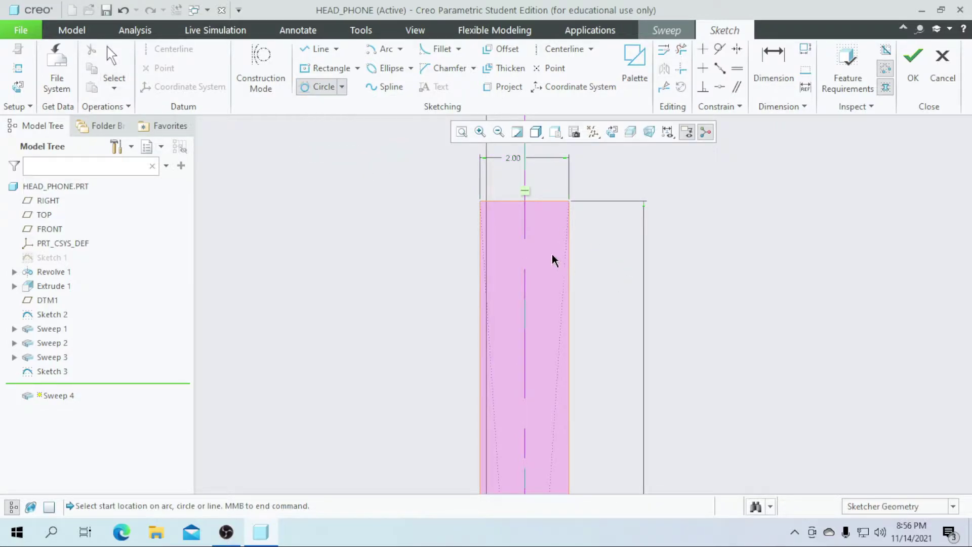
scroll(553, 256, up, 1)
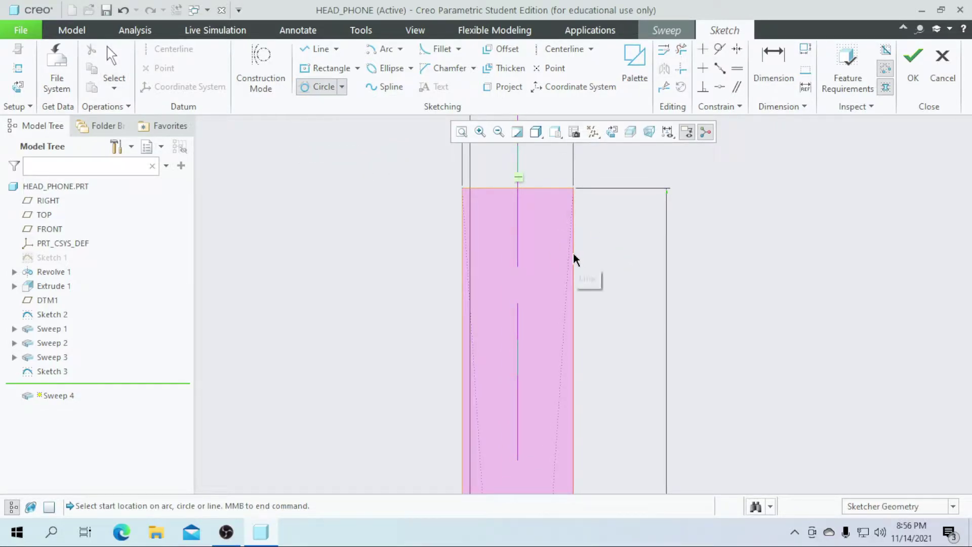
click(573, 253)
click(529, 187)
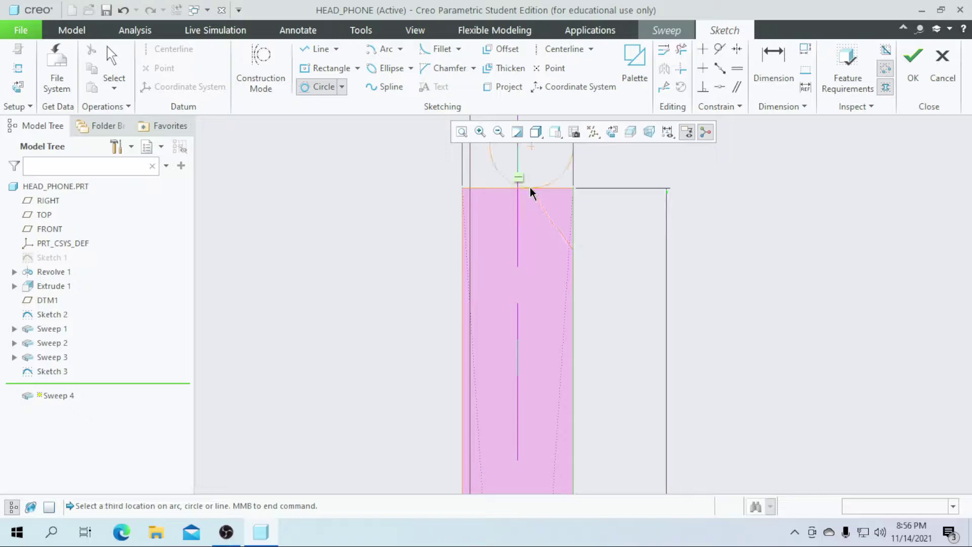
click(464, 269)
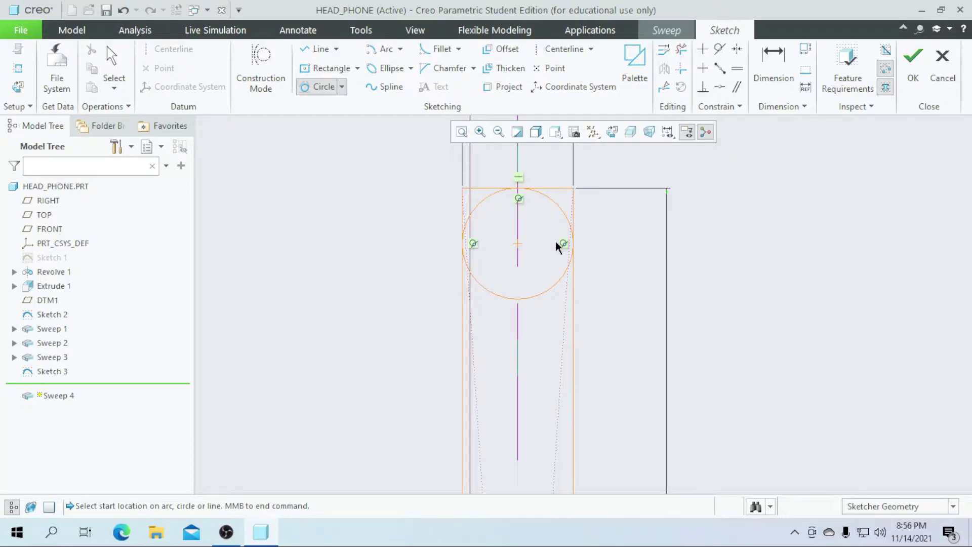
- Sketch a 3-tangent circle inside the rectangle's lower end, touching its bottom edge and both long sides
scroll(561, 232, up, 6)
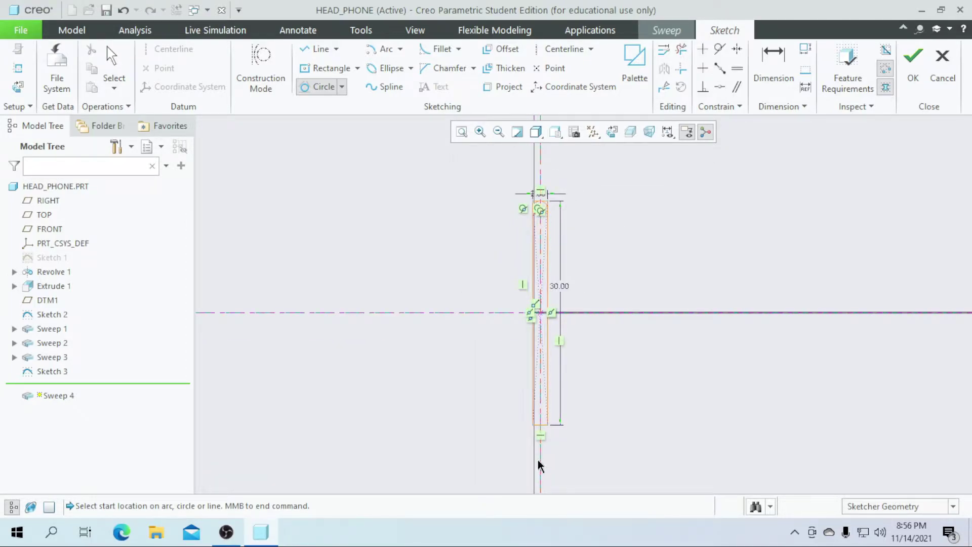
scroll(540, 432, down, 8)
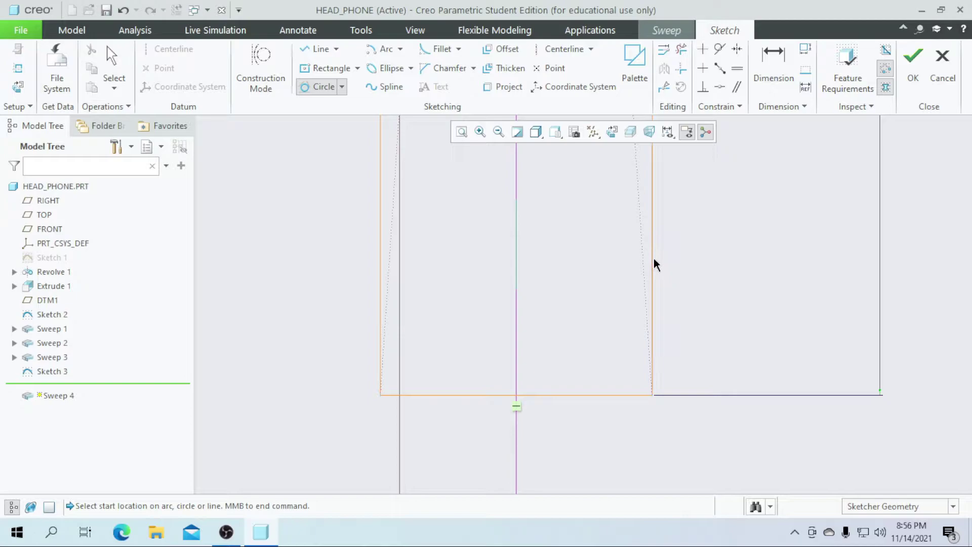
click(653, 259)
click(533, 396)
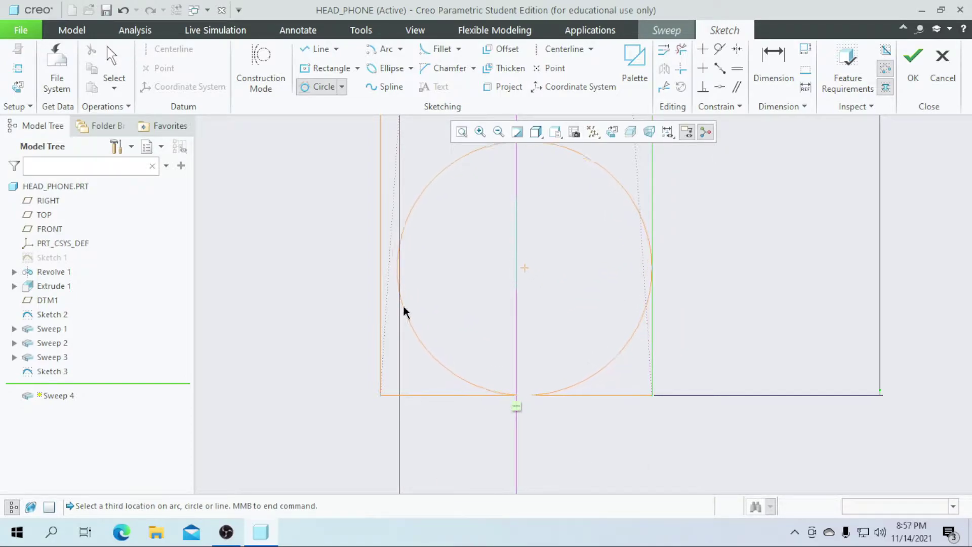
click(387, 298)
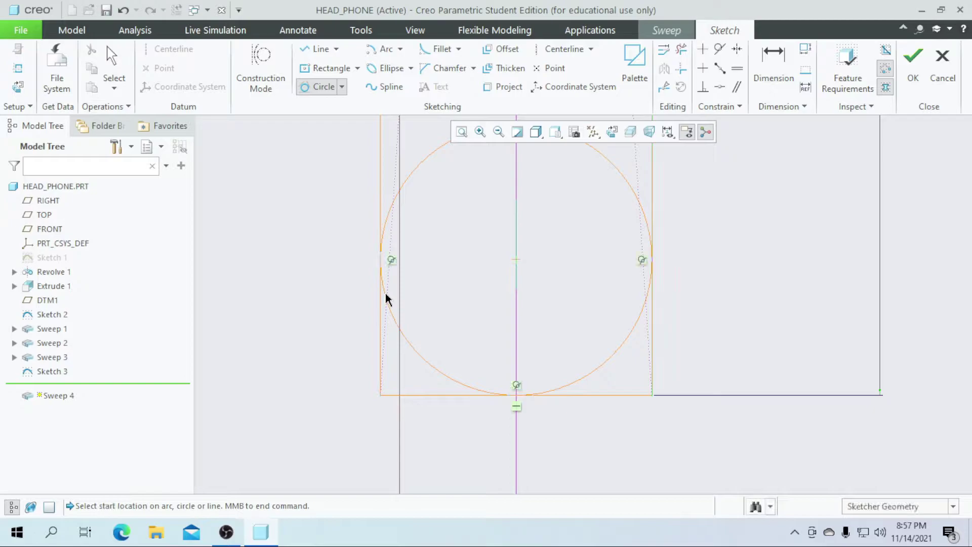
- Trim away the rectangle's lower corners and the inner half of the lower circle
click(681, 49)
mouse_move(637, 339)
mouse_down()
mouse_move(594, 383)
mouse_move(507, 396)
mouse_move(400, 339)
mouse_up()
drag(508, 190, 500, 330)
scroll(498, 355, up, 5)
- Trim the leftover arc slivers beside both long sides at the section's lower end
scroll(526, 355, down, 8)
drag(554, 307, 556, 306)
middle_click(558, 308)
scroll(545, 329, down, 3)
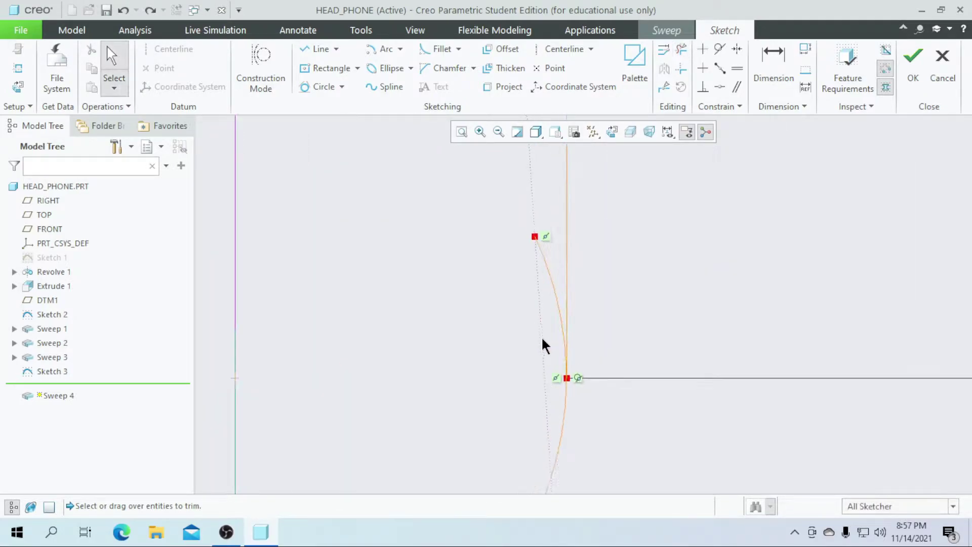
click(682, 49)
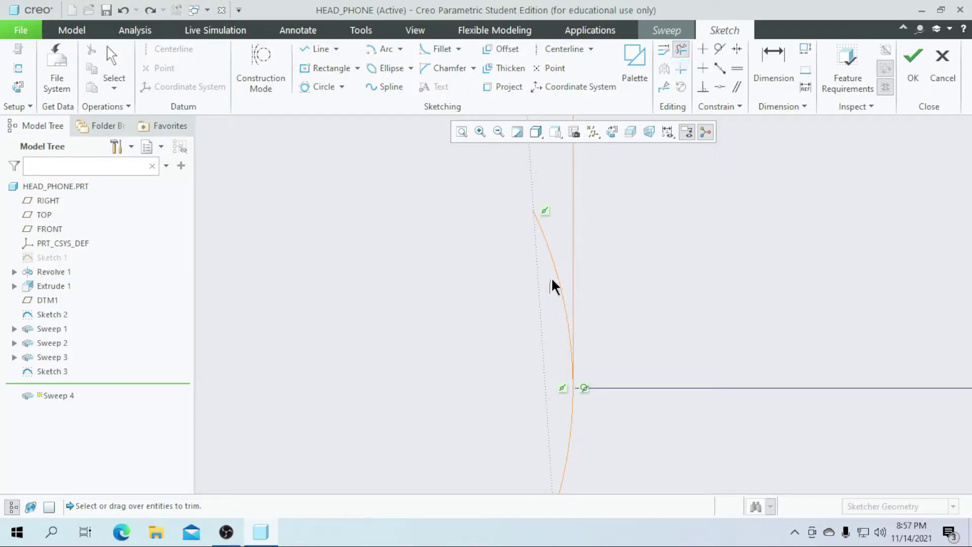
scroll(633, 294, up, 3)
scroll(464, 310, down, 4)
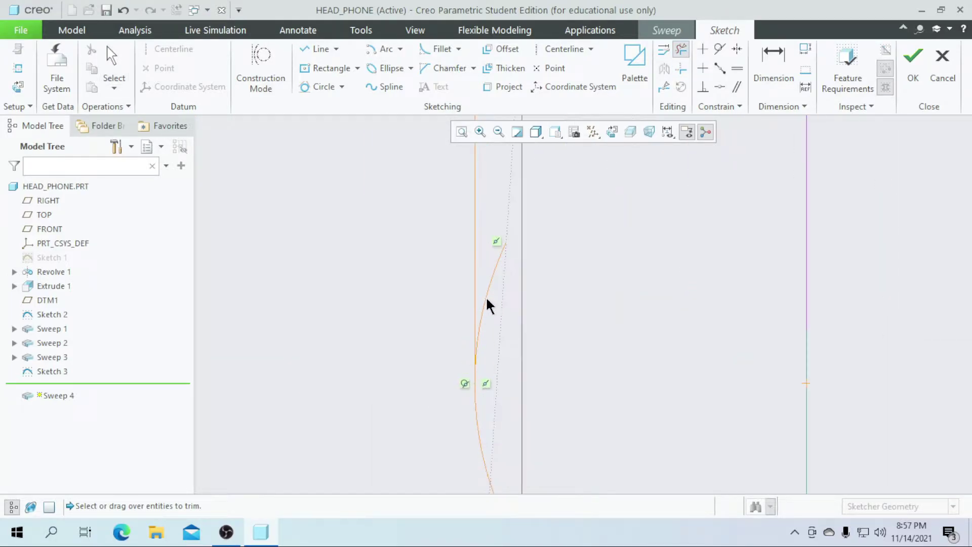
scroll(447, 420, up, 4)
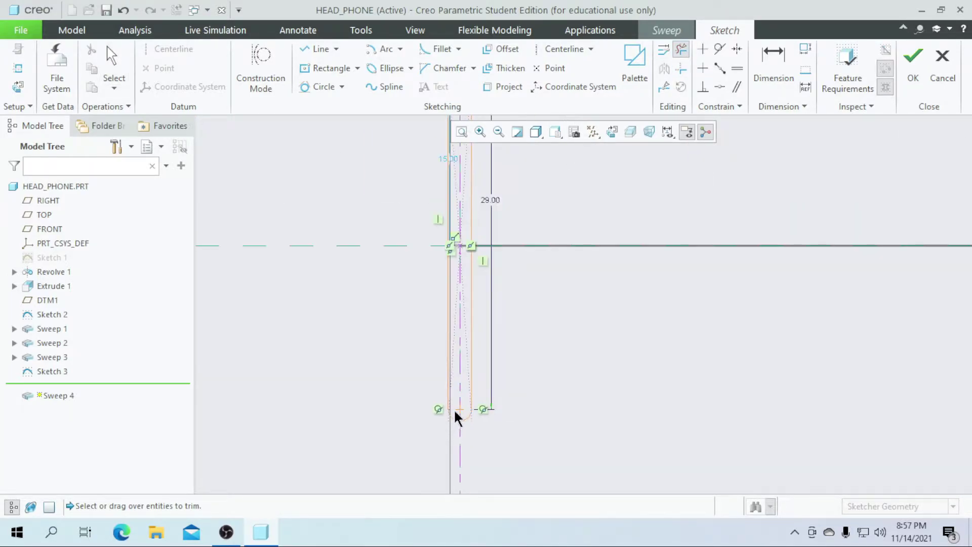
scroll(471, 283, up, 1)
- Trim the upper circle's inner arc, its leftover slivers and the rectangle's upper corners to leave a rounded end
scroll(464, 243, down, 5)
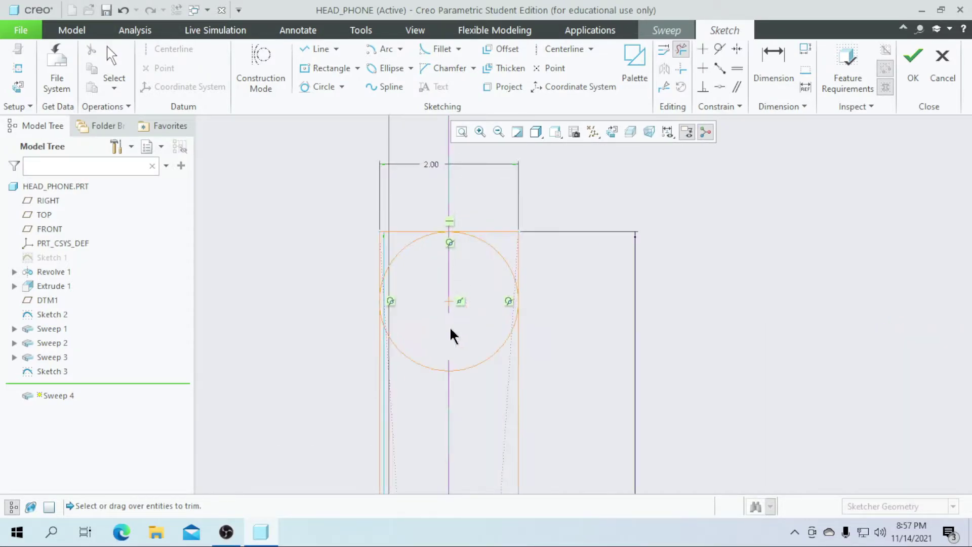
mouse_move(426, 385)
mouse_down()
mouse_move(443, 341)
mouse_move(479, 386)
mouse_up()
scroll(506, 334, down, 5)
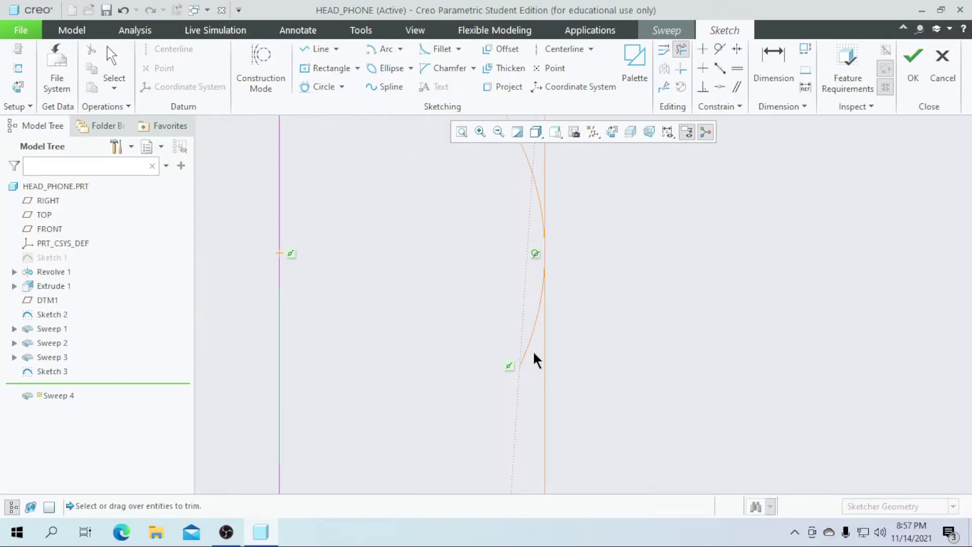
scroll(523, 347, up, 4)
scroll(436, 354, down, 2)
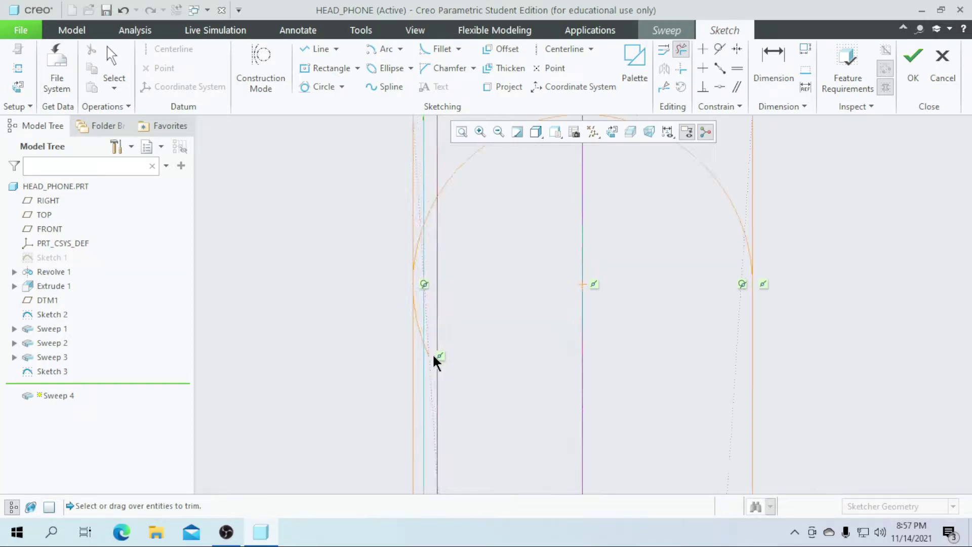
mouse_move(379, 309)
mouse_down()
mouse_move(467, 195)
mouse_move(556, 220)
mouse_up()
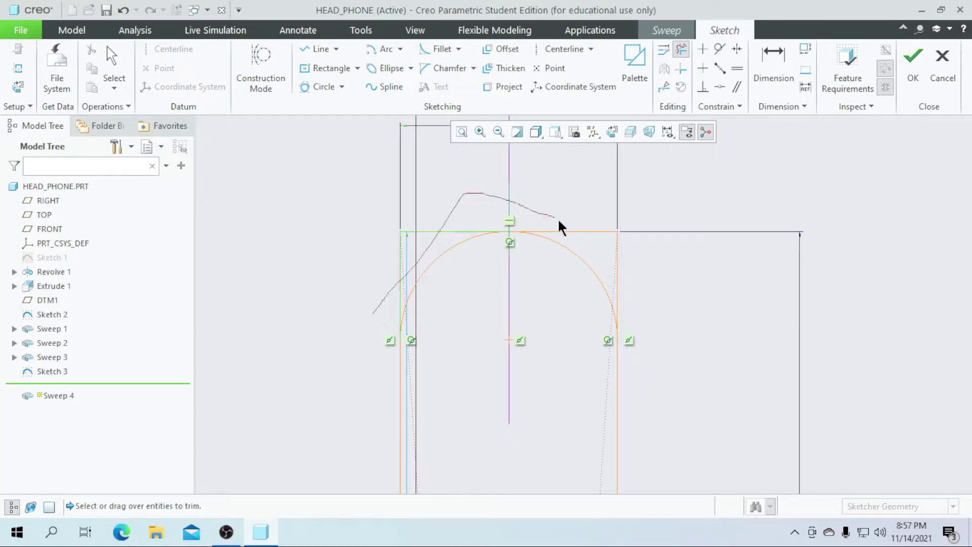
drag(627, 276, 630, 286)
scroll(505, 304, up, 8)
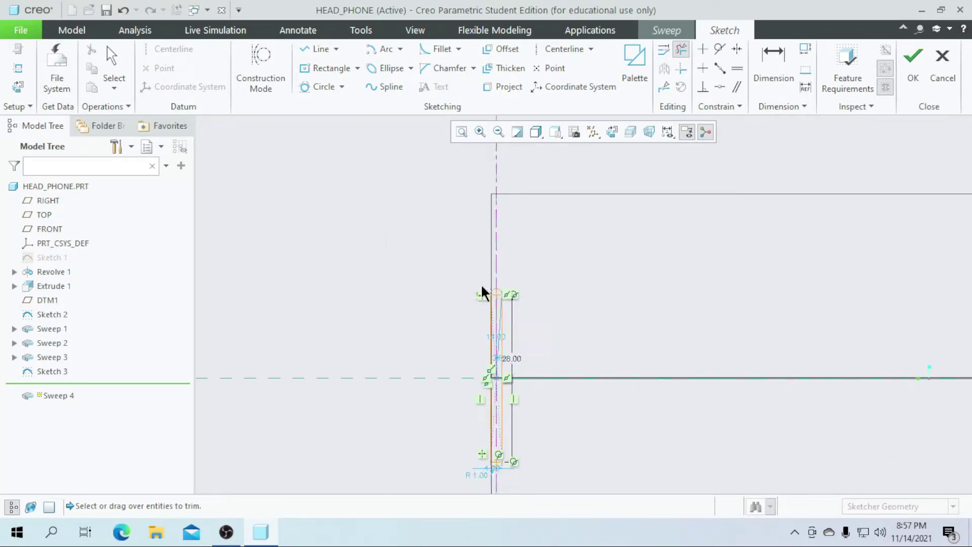
- Accept the round-ended section and complete the solid headband sweep along the arc
click(110, 63)
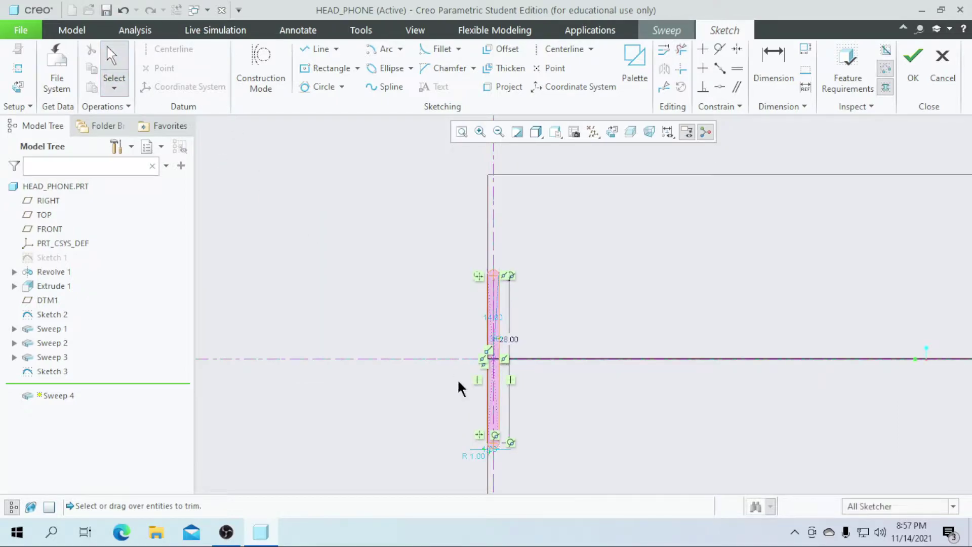
scroll(521, 425, down, 1)
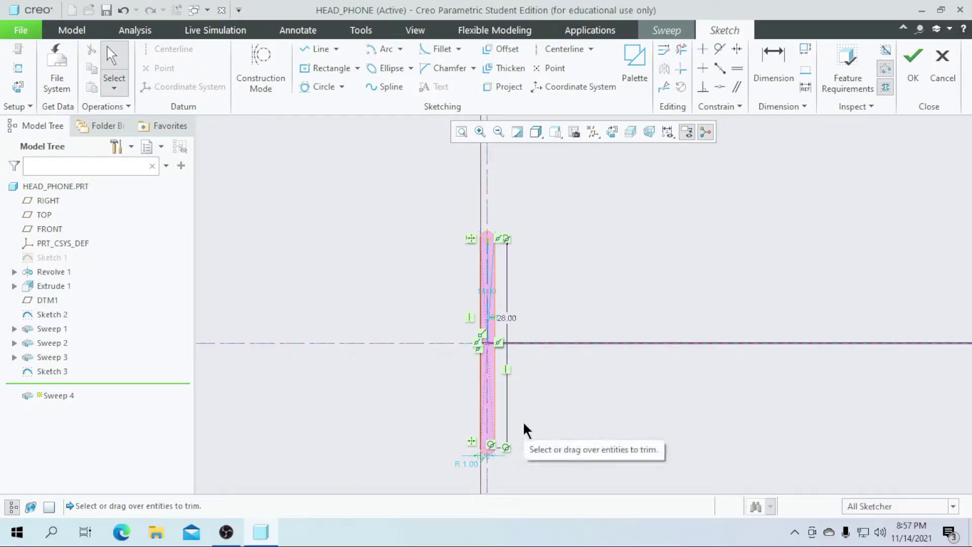
scroll(518, 385, up, 2)
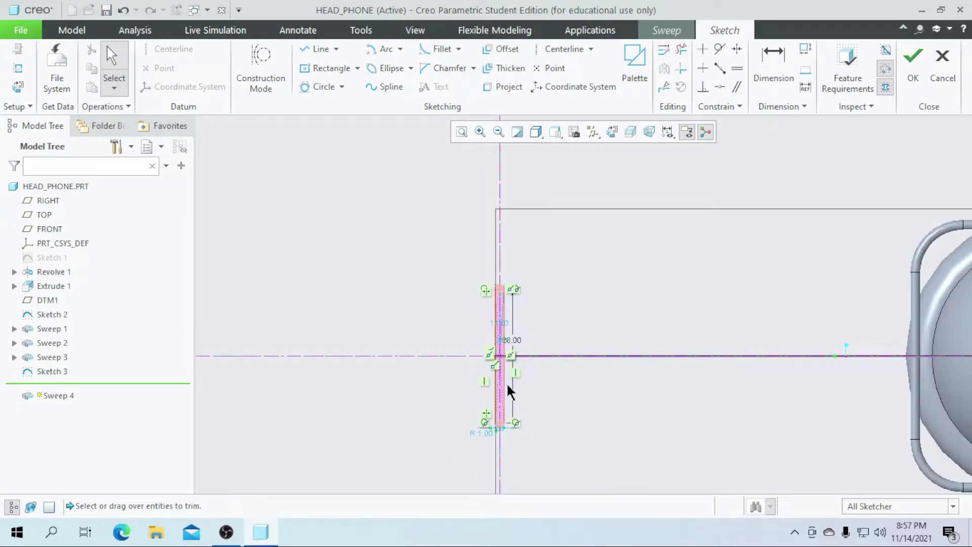
scroll(486, 395, up, 1)
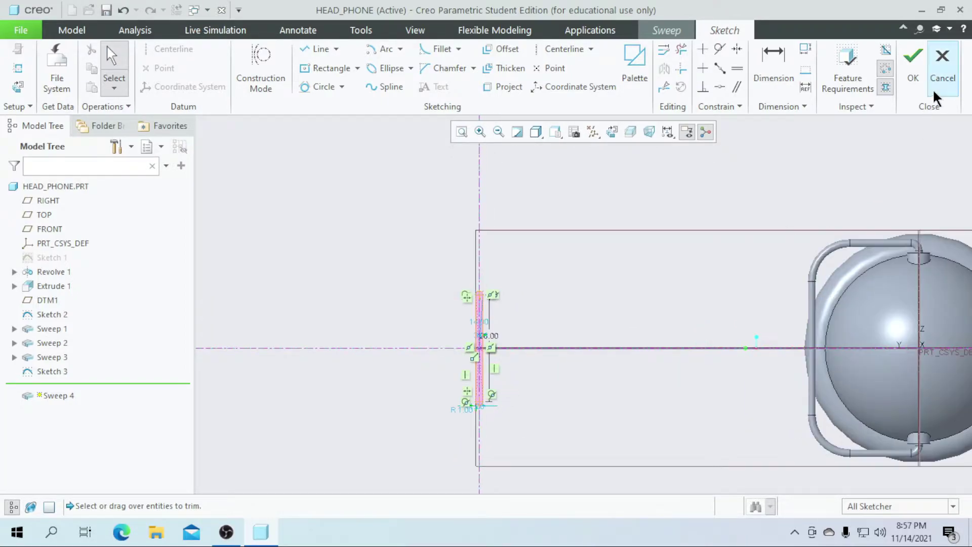
click(910, 79)
mouse_move(677, 336)
middle_down()
mouse_move(627, 371)
mouse_move(574, 386)
mouse_move(590, 419)
mouse_move(584, 425)
middle_up()
scroll(683, 305, down, 2)
scroll(722, 309, up, 1)
middle_drag(722, 309, 682, 300)
scroll(610, 324, down, 5)
scroll(610, 324, up, 6)
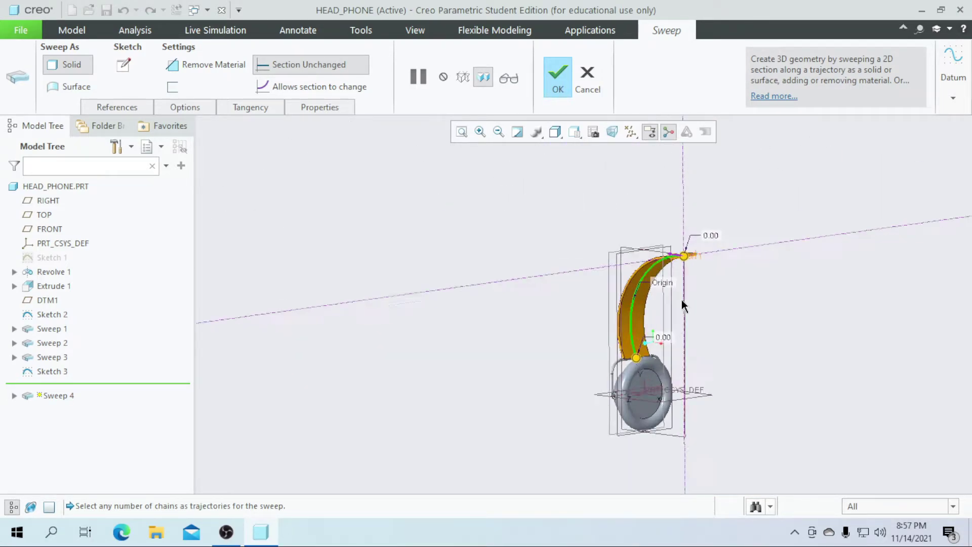
click(558, 79)
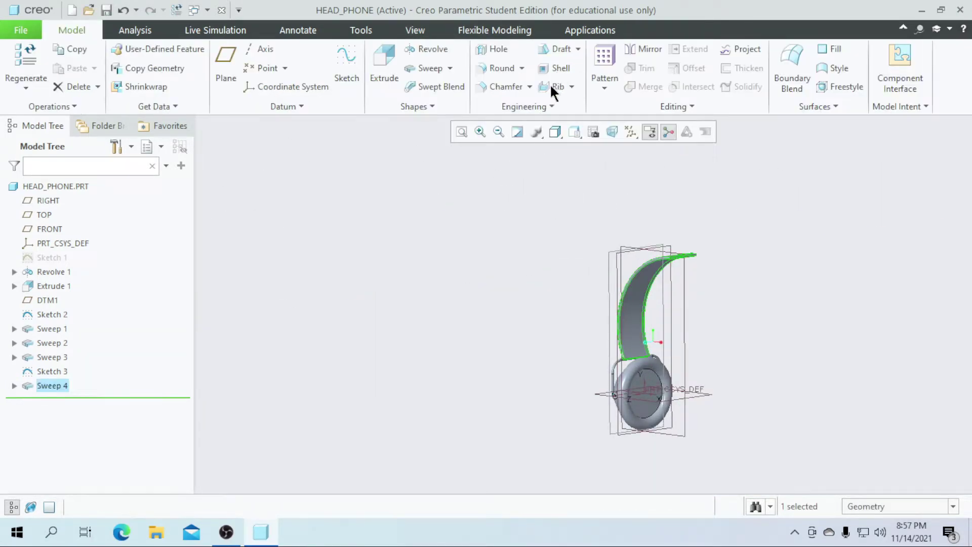
- Start a solid extrude with its sketch on the FRONT plane, viewed in the 2D orientation
click(520, 296)
middle_drag(520, 296, 634, 383)
scroll(633, 382, down, 6)
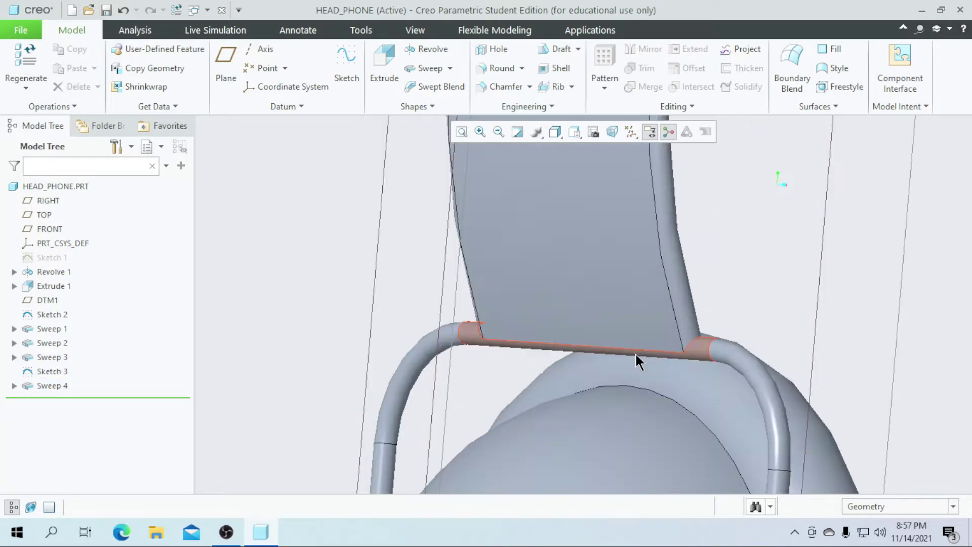
scroll(566, 345, up, 5)
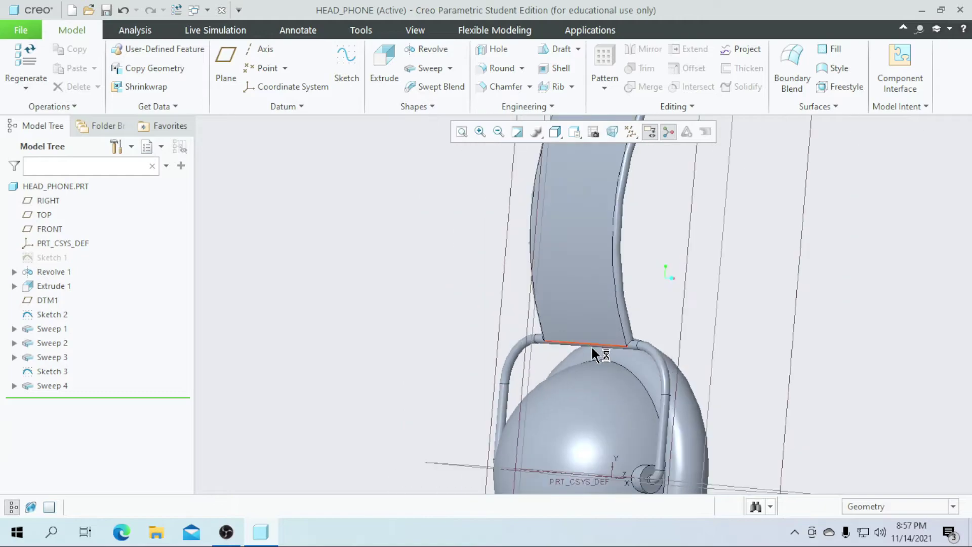
middle_drag(590, 345, 572, 337)
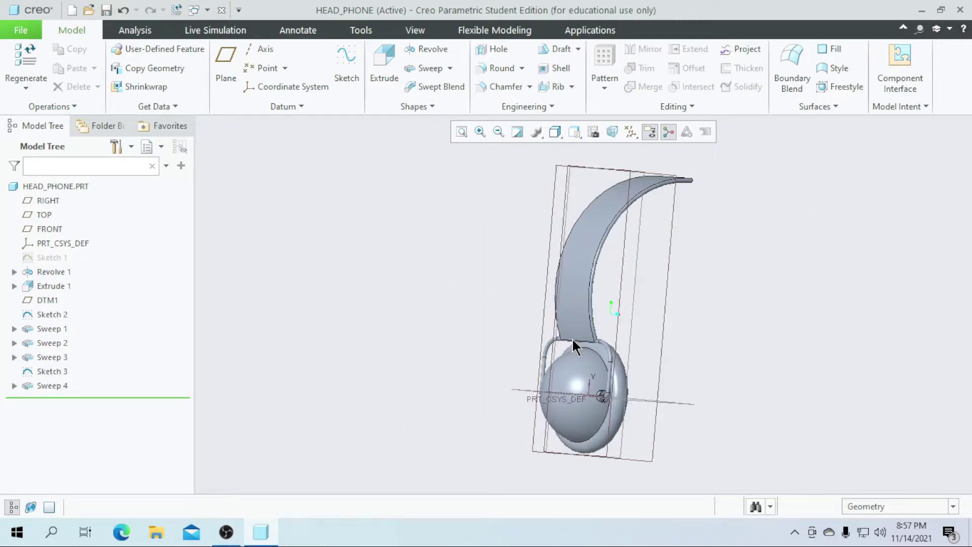
click(386, 72)
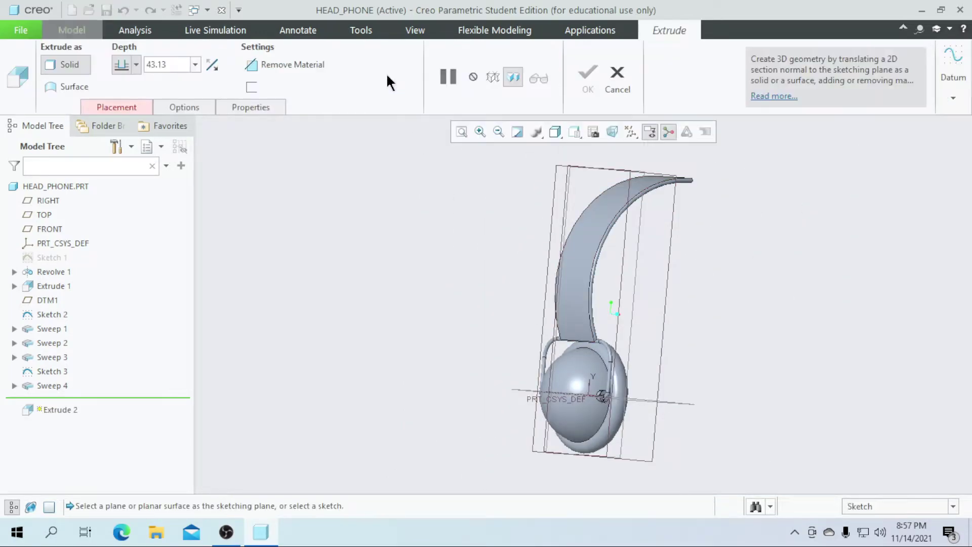
click(46, 229)
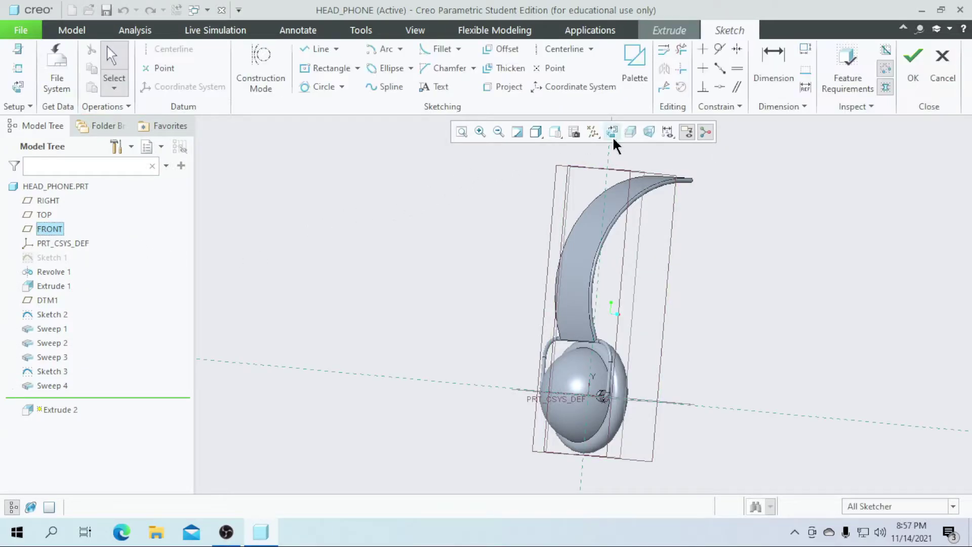
click(618, 131)
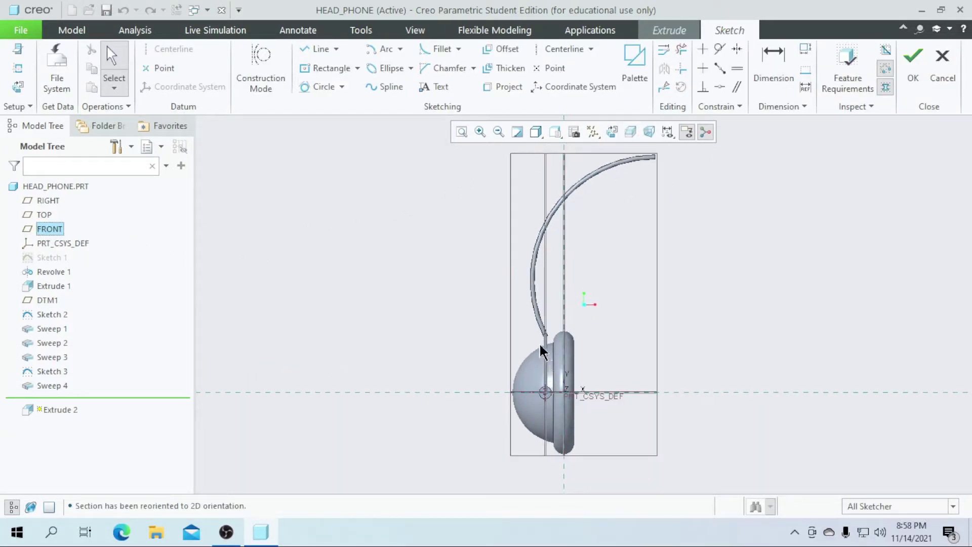
- Add the rounded surface of the bracket tube where it meets the headband as a sketch reference
scroll(557, 345, down, 5)
scroll(576, 340, down, 4)
click(17, 69)
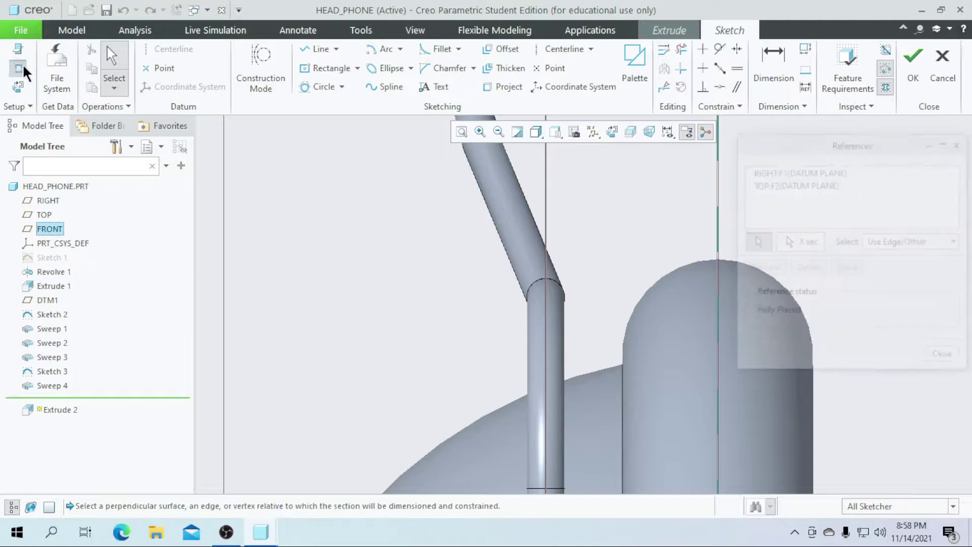
click(536, 282)
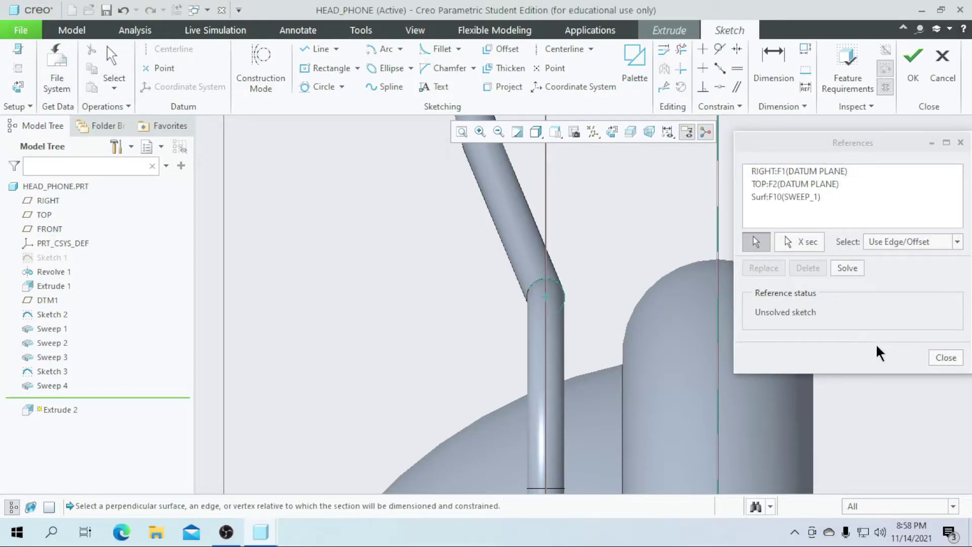
click(942, 358)
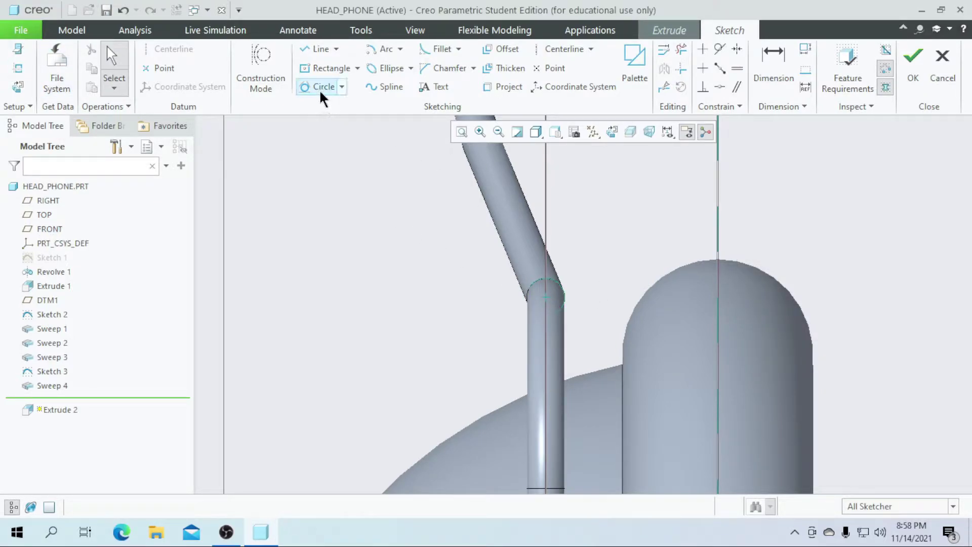
- Sketch a circle centered on the bracket tube reference, set its diameter to 3 mm, and accept the sketch
click(343, 87)
click(345, 101)
click(545, 297)
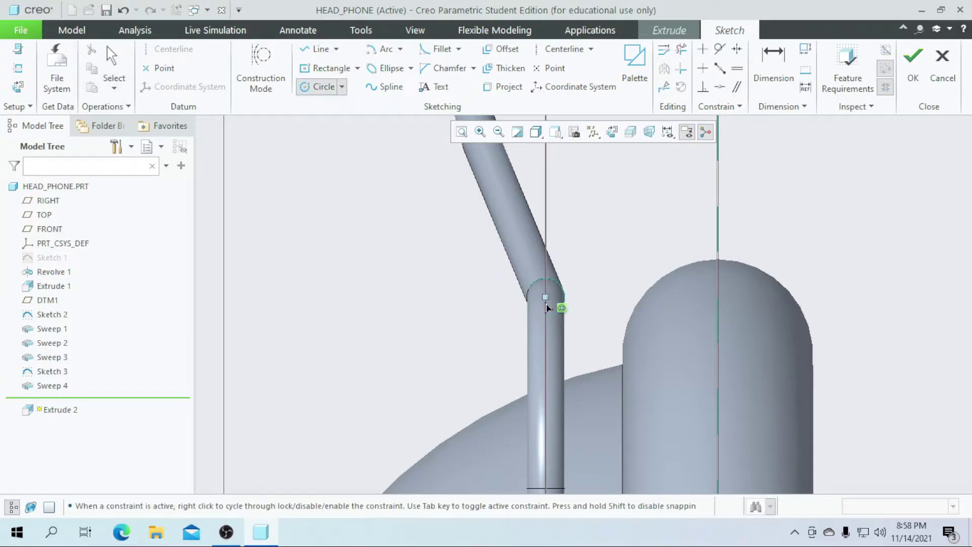
click(556, 329)
middle_click(503, 275)
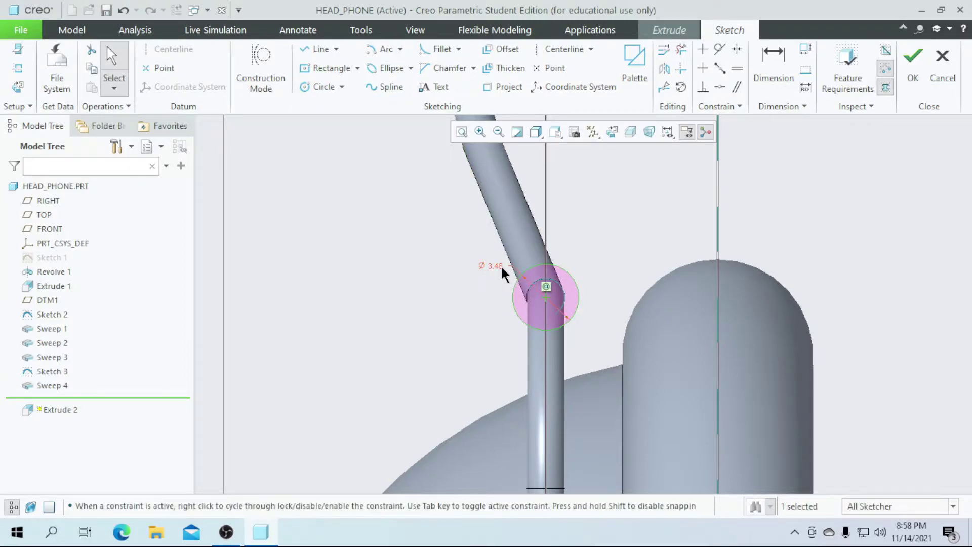
double_click(500, 266)
text(3)
key(Return)
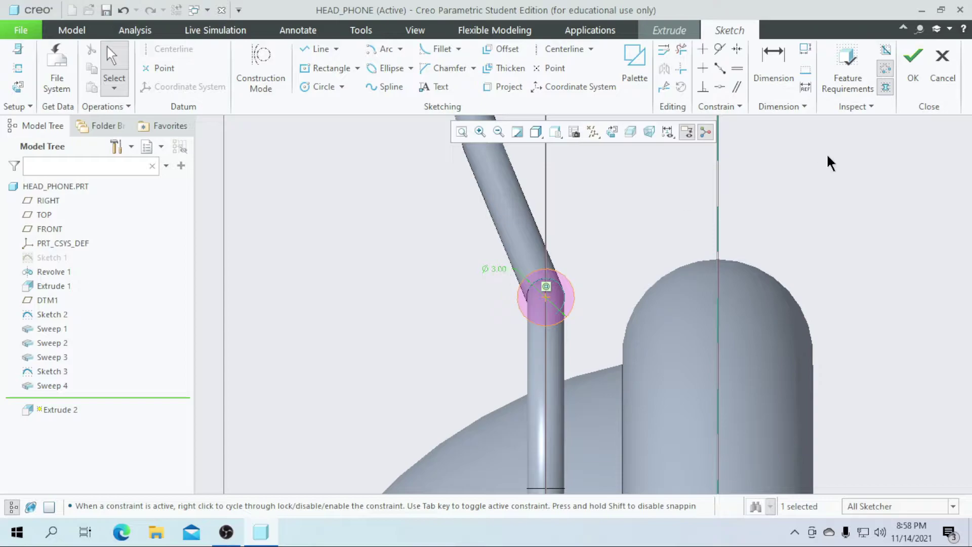
click(911, 68)
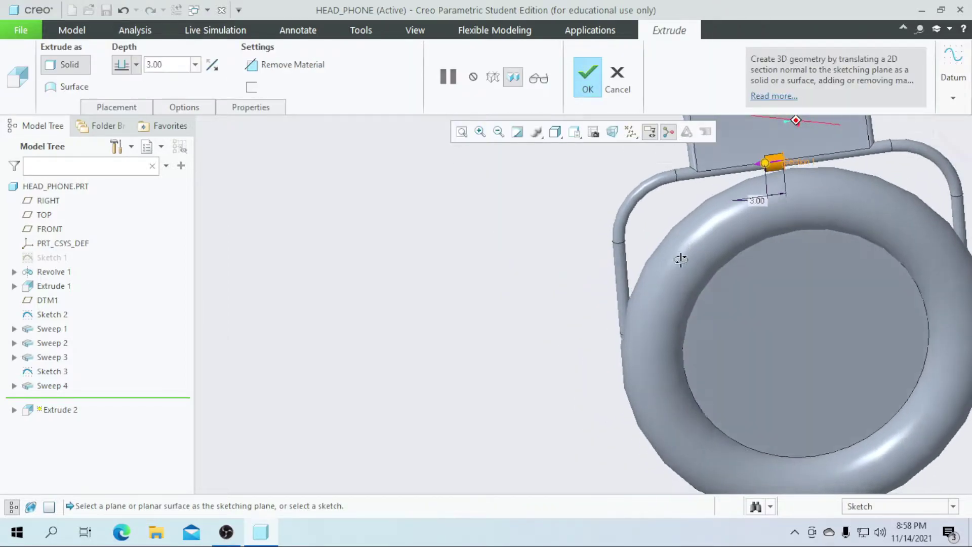
- Extrude the circle symmetrically about the sketch plane to a total depth of 35 mm
scroll(744, 217, down, 5)
click(135, 64)
click(122, 94)
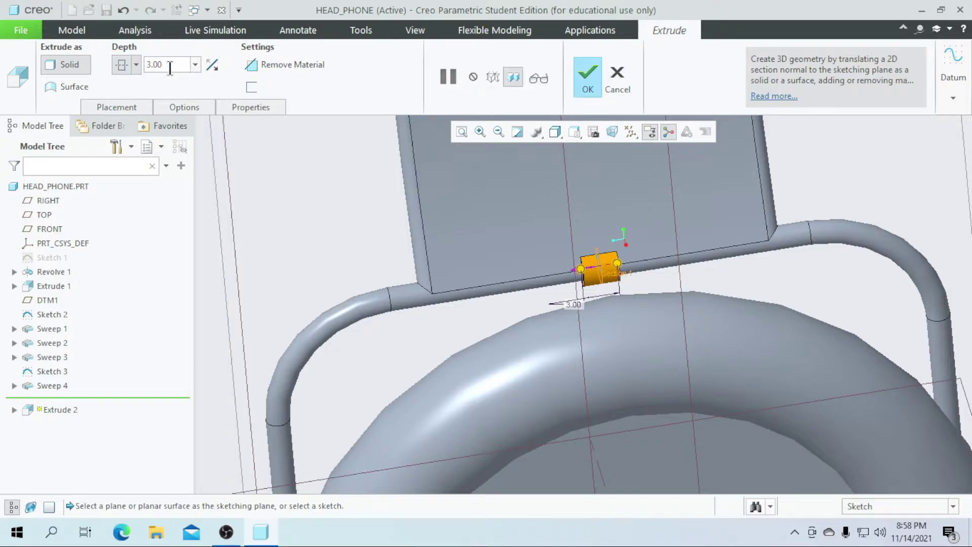
text(35)
key(Return)
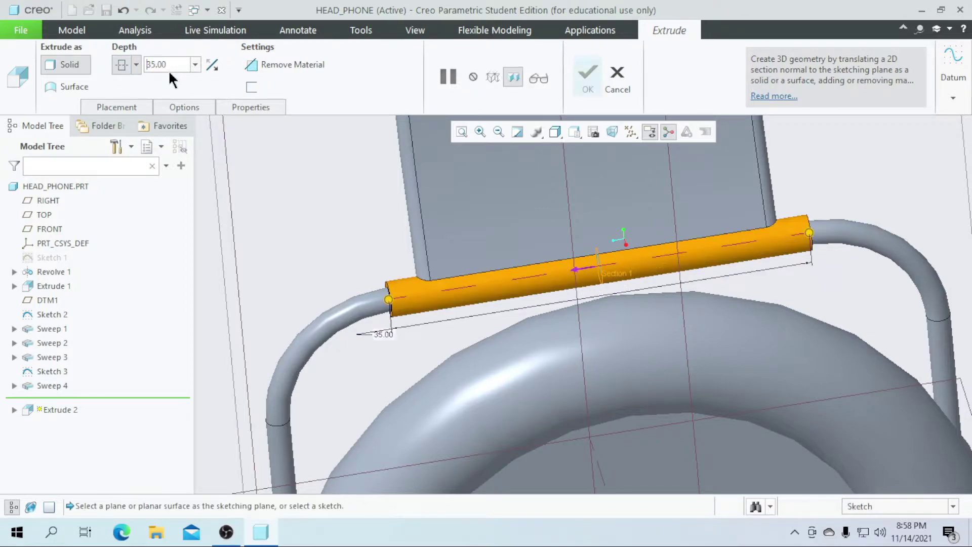
scroll(463, 193, up, 5)
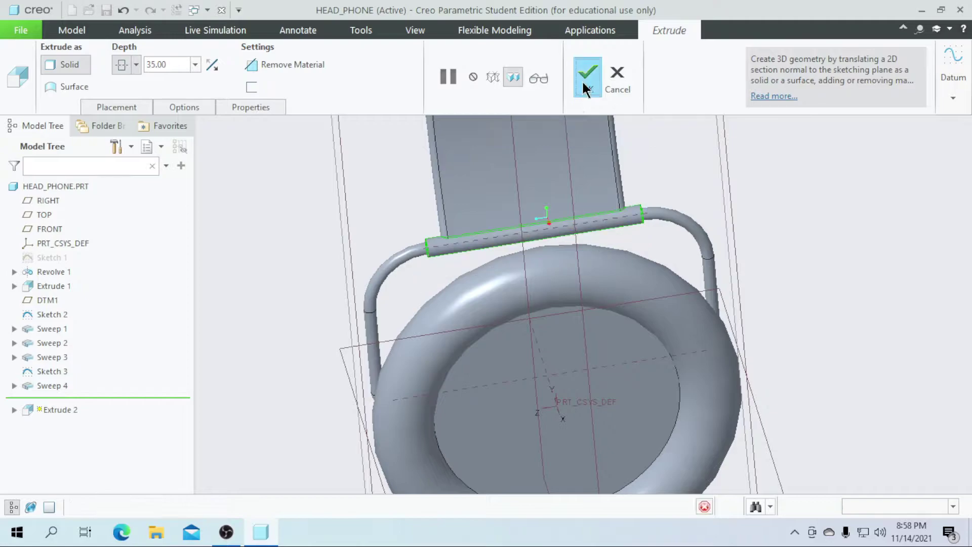
- Accept the 35 mm symmetric extrusion of the sleeve between headband and bracket
click(582, 80)
click(761, 266)
middle_drag(761, 266, 767, 309)
scroll(527, 284, down, 6)
scroll(560, 260, up, 4)
scroll(494, 356, up, 3)
mouse_move(675, 321)
middle_down()
mouse_move(644, 328)
mouse_move(582, 316)
mouse_move(593, 282)
mouse_move(530, 404)
middle_up()
scroll(526, 375, down, 4)
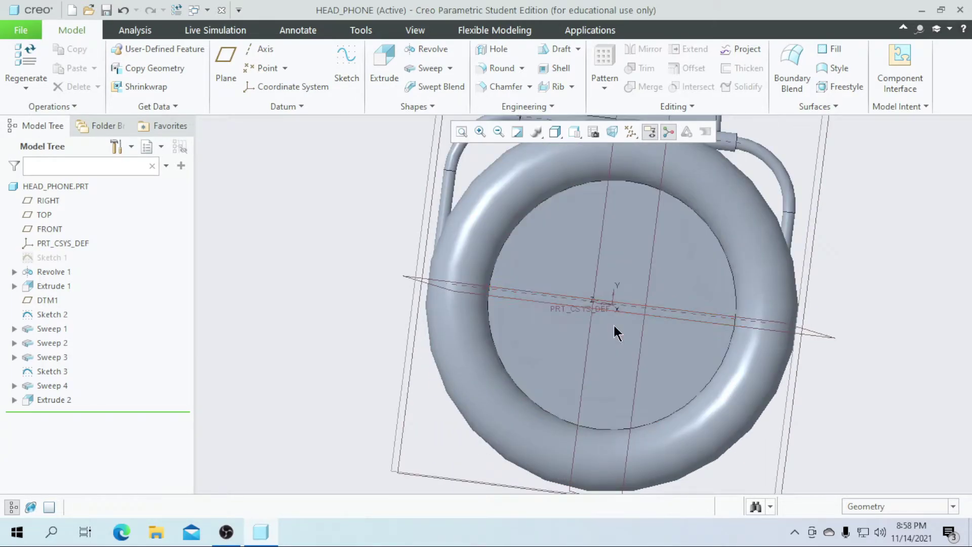
- Start a solid extrude with its sketch on the flat circular face inside the cushion ring, viewed in the 2D orientation
scroll(521, 395, up, 3)
middle_drag(400, 401, 369, 293)
click(384, 66)
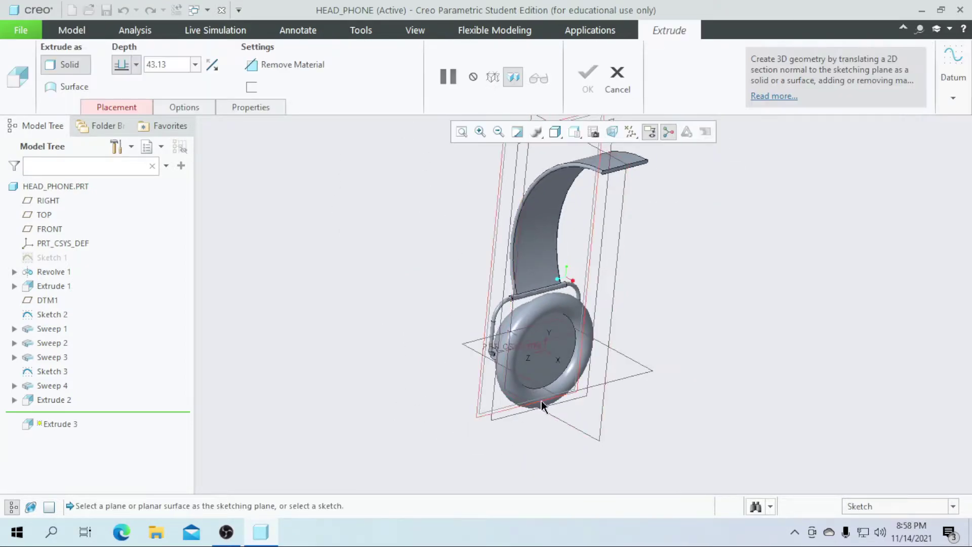
scroll(539, 402, down, 2)
click(533, 361)
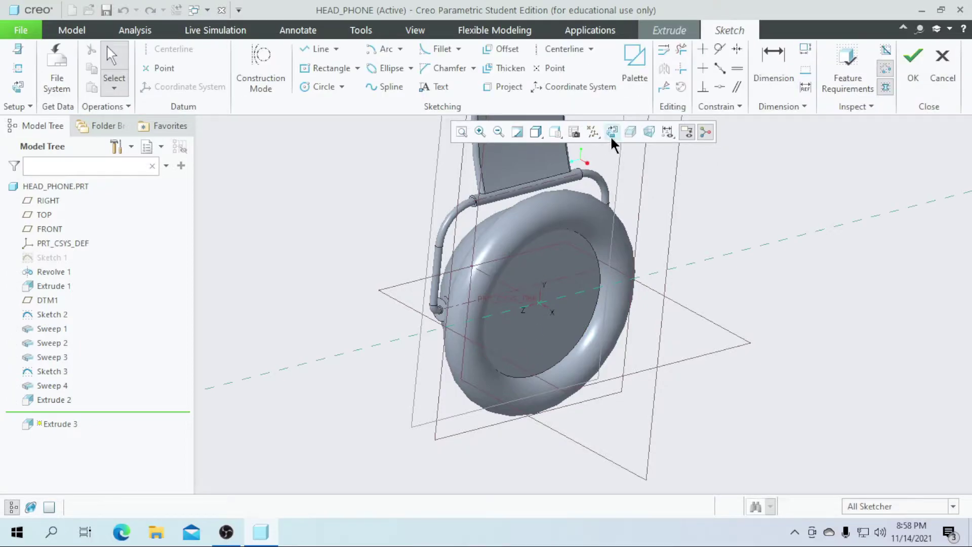
click(611, 135)
scroll(575, 430, down, 4)
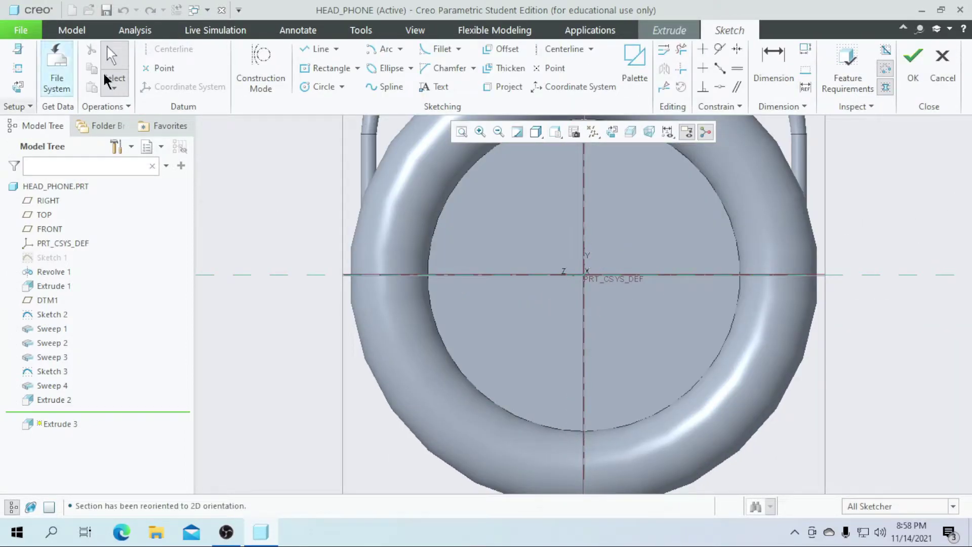
- Draw a vertical centerline through the sketch origin
click(281, 68)
click(552, 50)
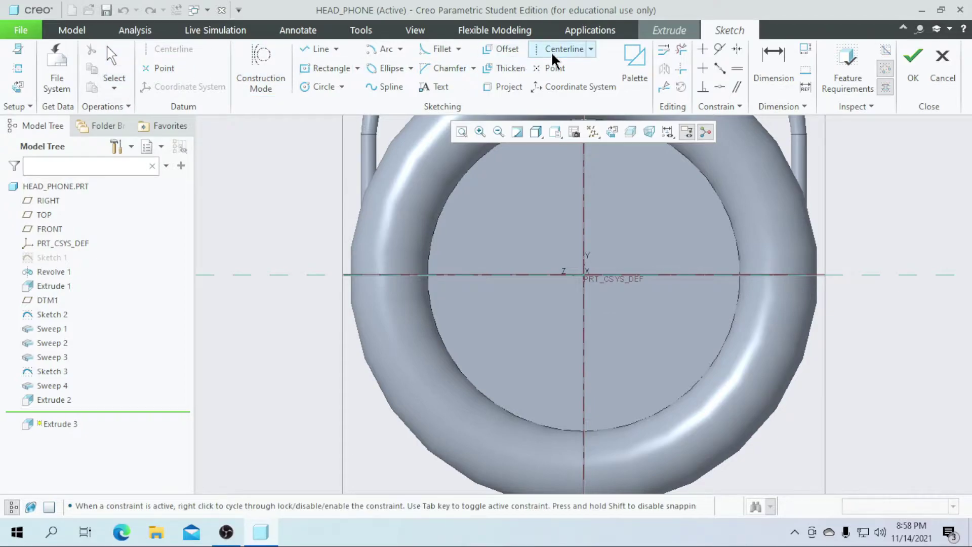
click(585, 276)
click(585, 320)
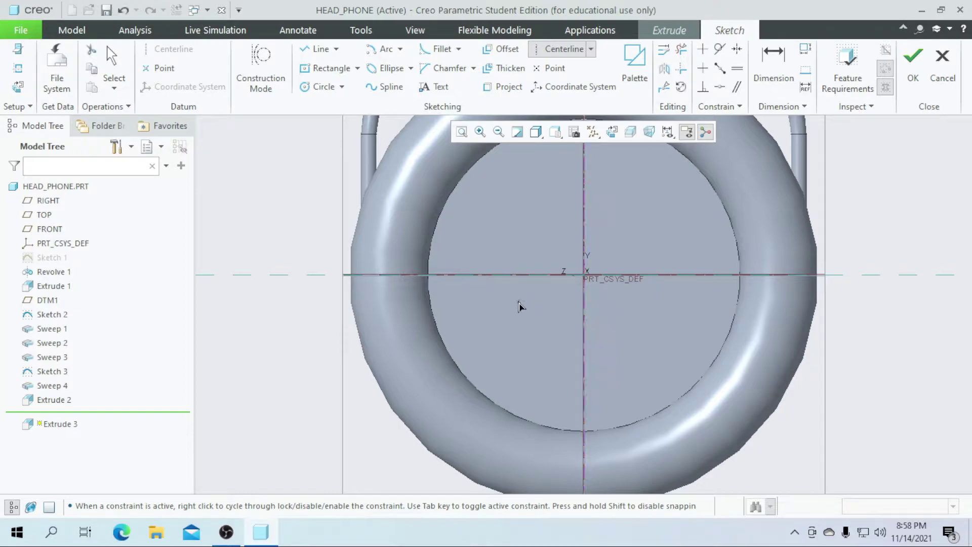
scroll(521, 305, down, 2)
scroll(545, 292, up, 2)
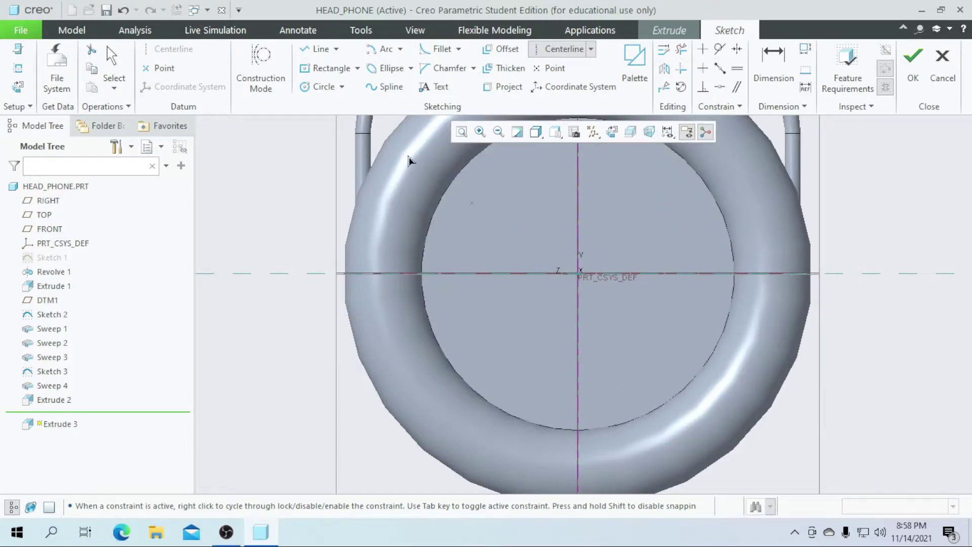
- Sketch a small circle centered on the origin, adjust its diameter, and accept the sketch
click(321, 86)
scroll(506, 278, up, 1)
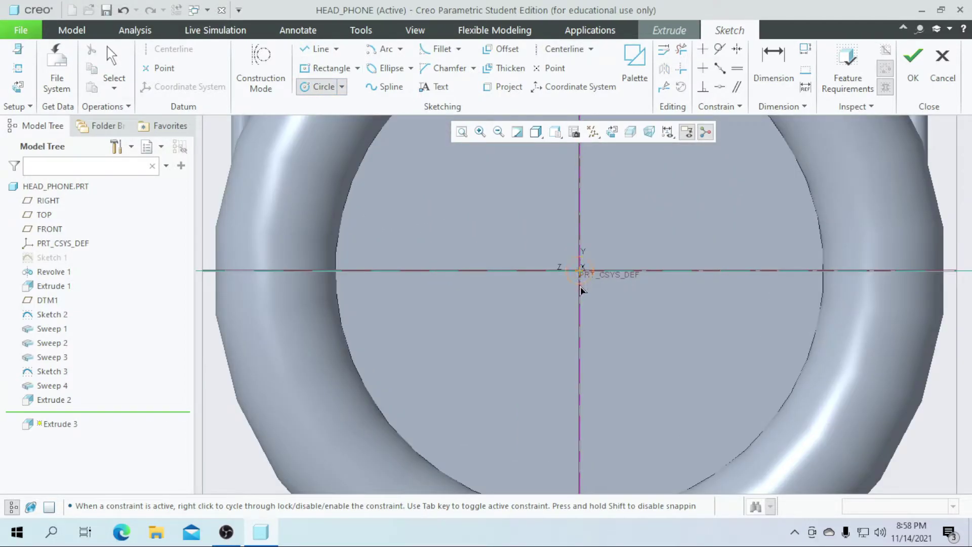
click(580, 271)
click(581, 285)
middle_click(581, 284)
double_click(551, 256)
text(0)
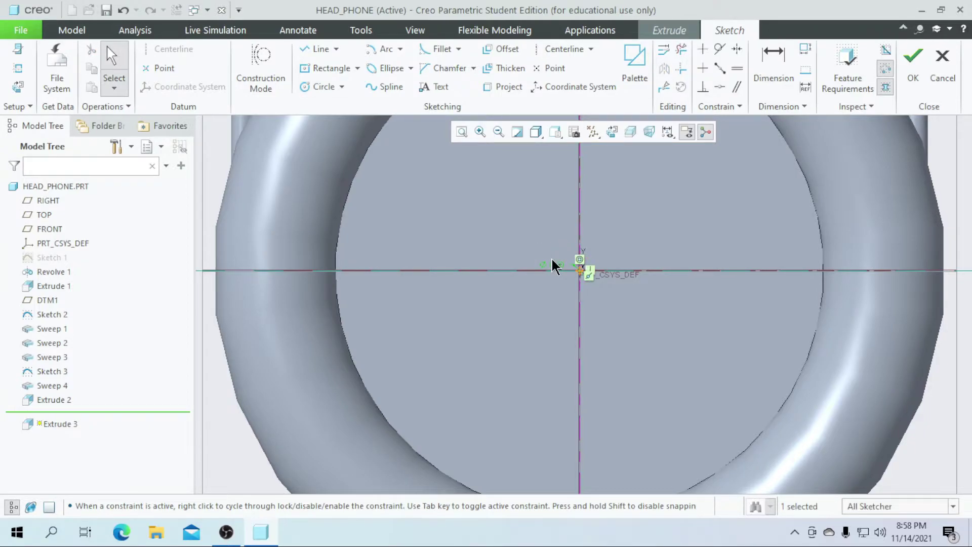
key(Return)
click(902, 81)
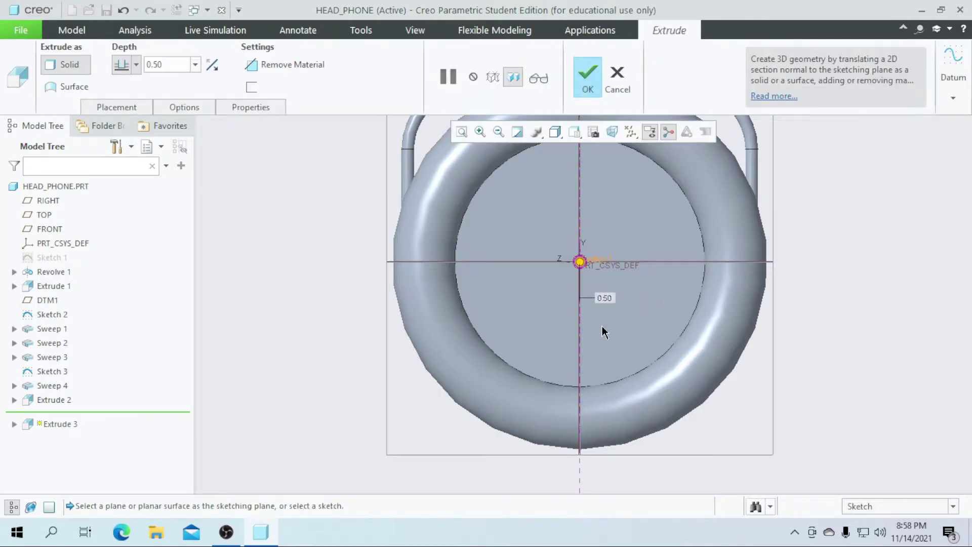
- Reverse the extrusion into the ear cup face so it removes material, with a depth of 0.5 mm
scroll(541, 266, up, 5)
scroll(548, 271, up, 2)
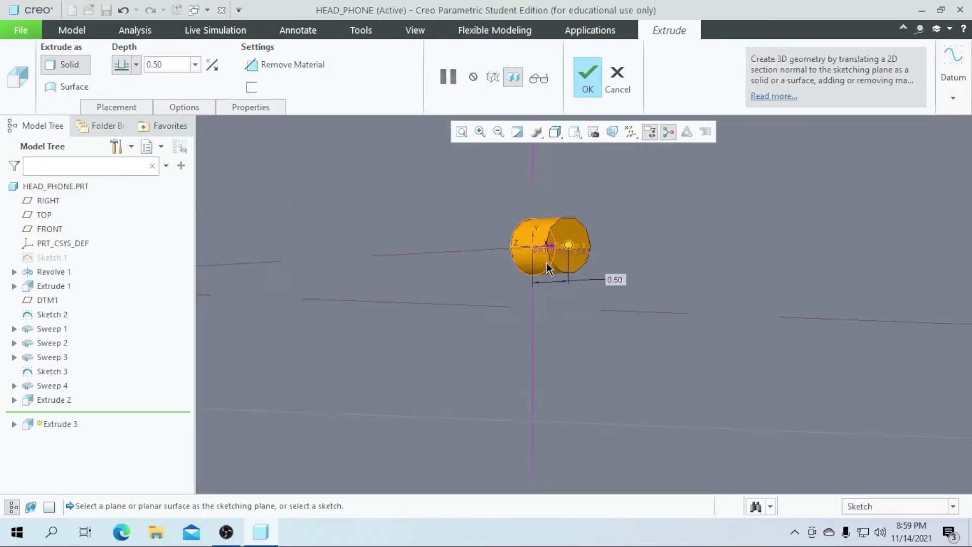
click(212, 65)
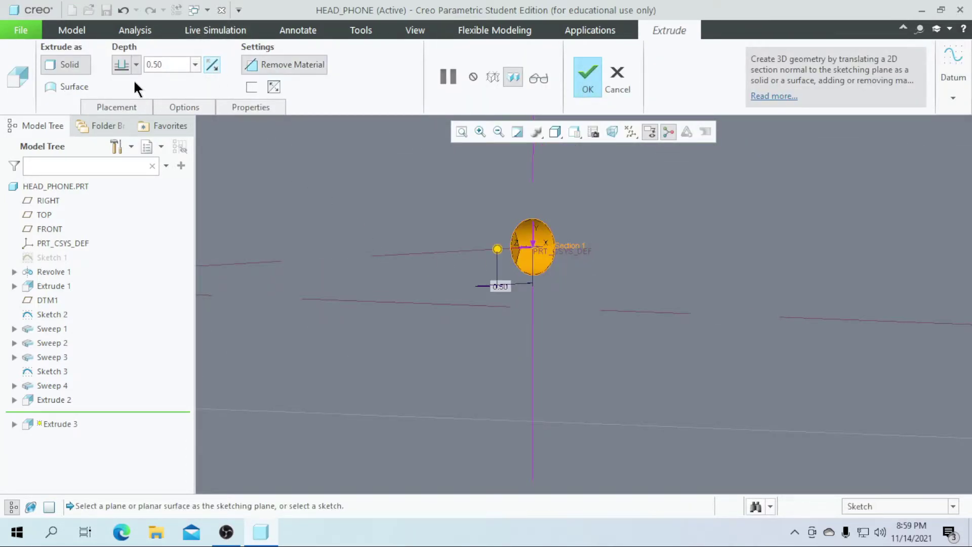
click(170, 64)
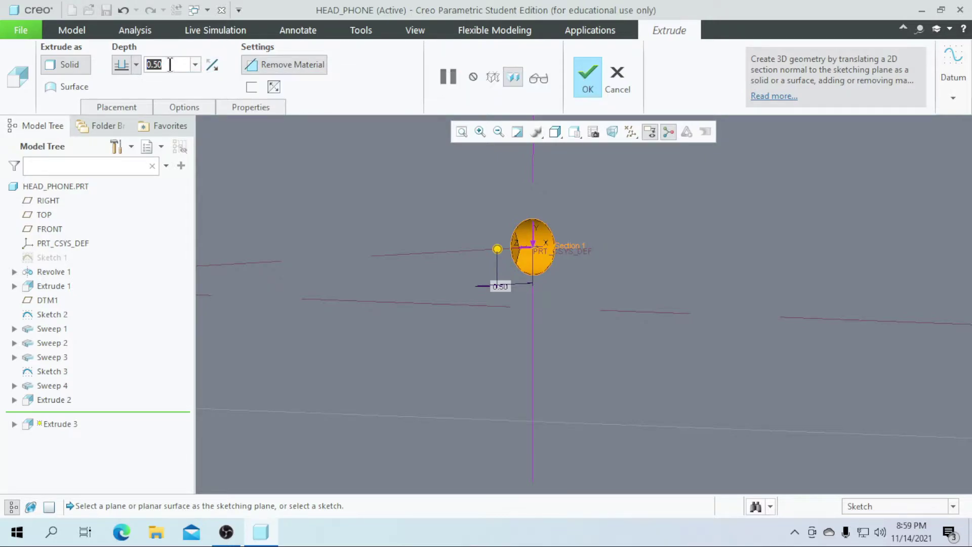
text(0.)
key(Return)
- Edit the cut's internal sketch to set the circle's diameter to 1 mm, and complete the cut
click(125, 104)
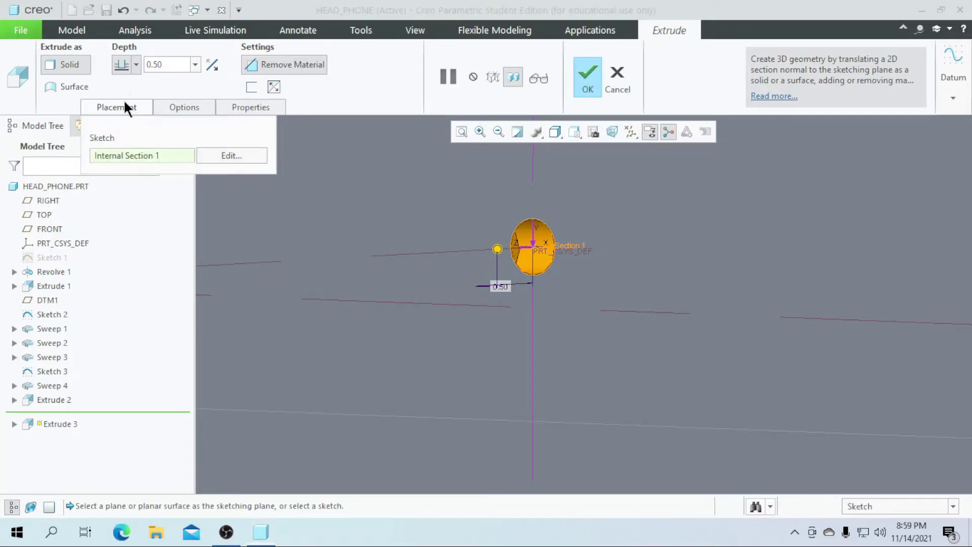
click(232, 155)
double_click(416, 189)
text(1)
key(Return)
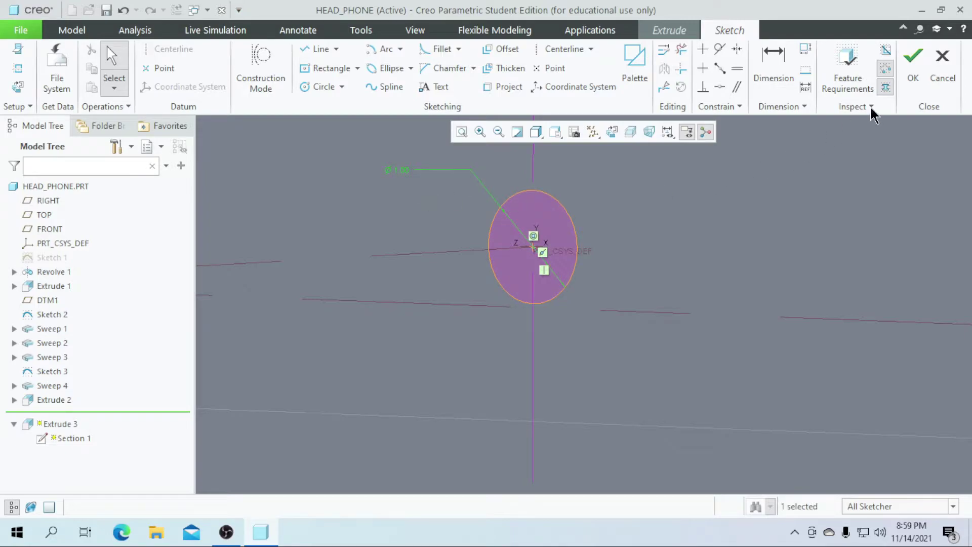
click(914, 71)
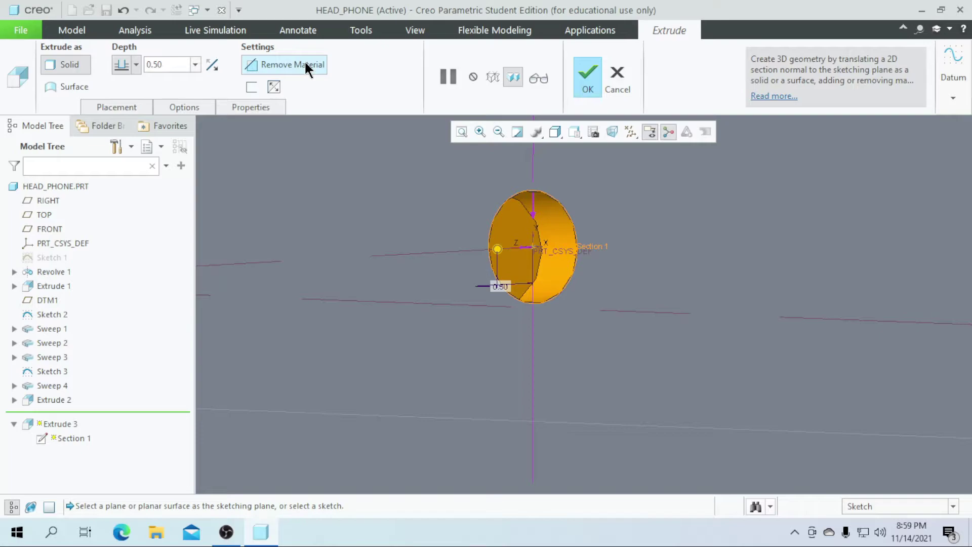
scroll(472, 204, up, 2)
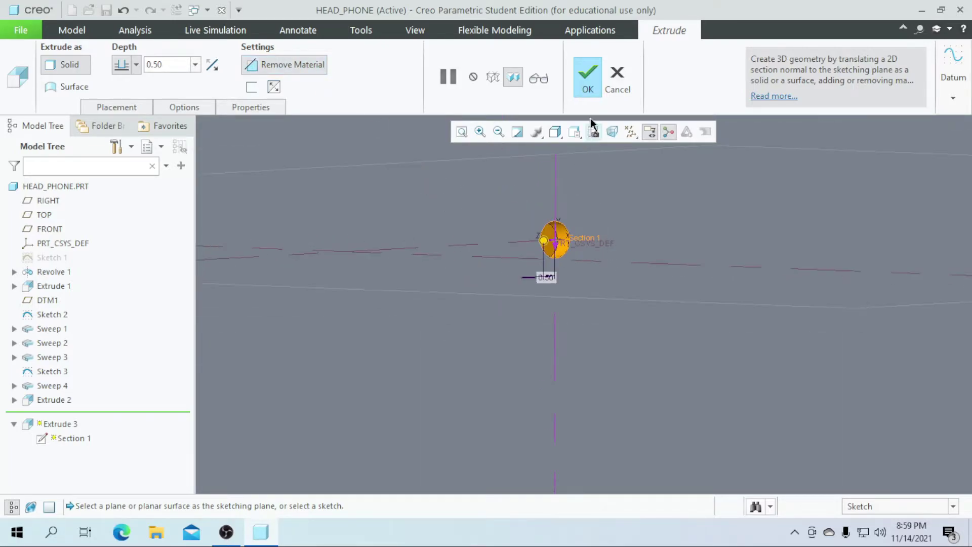
click(587, 77)
- Start a pattern of the small circular cut and set its pattern type to Fill
scroll(572, 278, down, 8)
scroll(567, 276, up, 4)
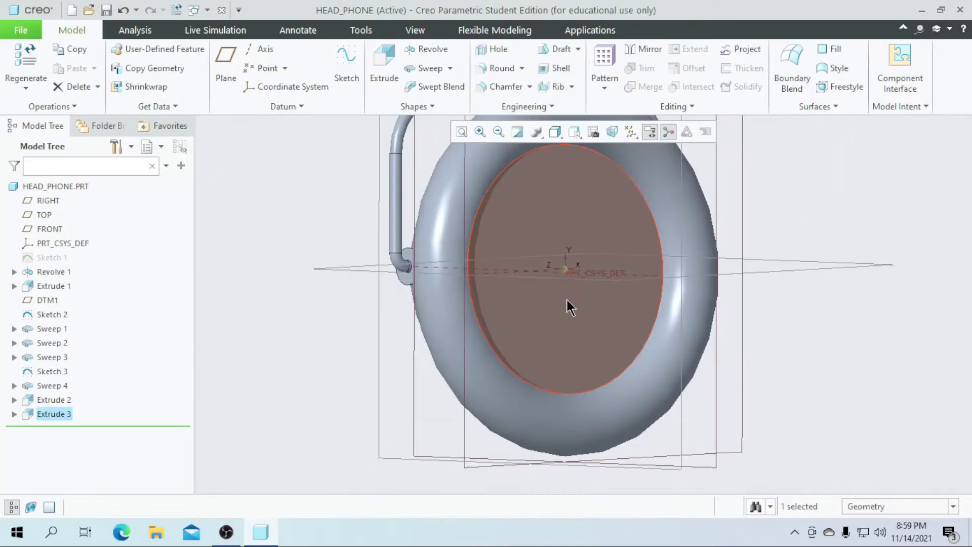
middle_drag(563, 329, 535, 291)
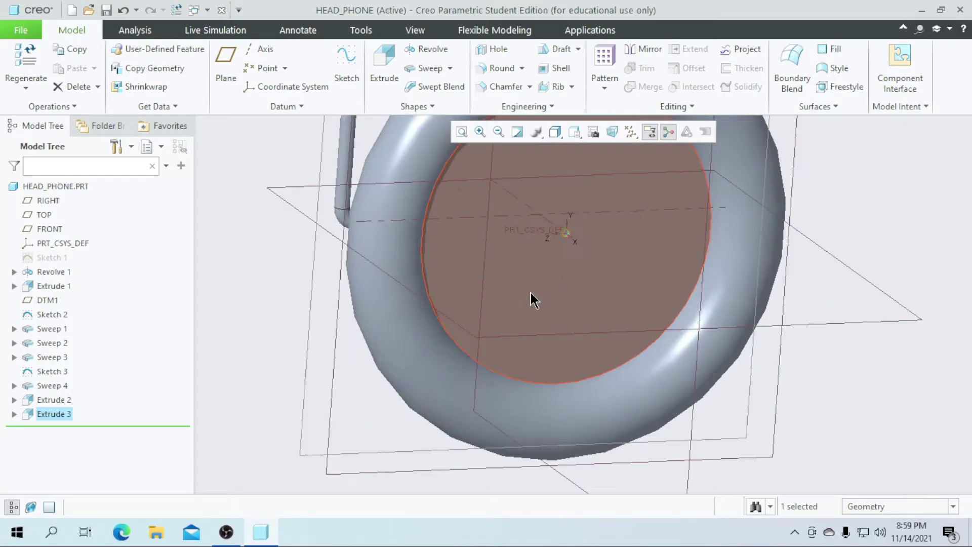
click(606, 53)
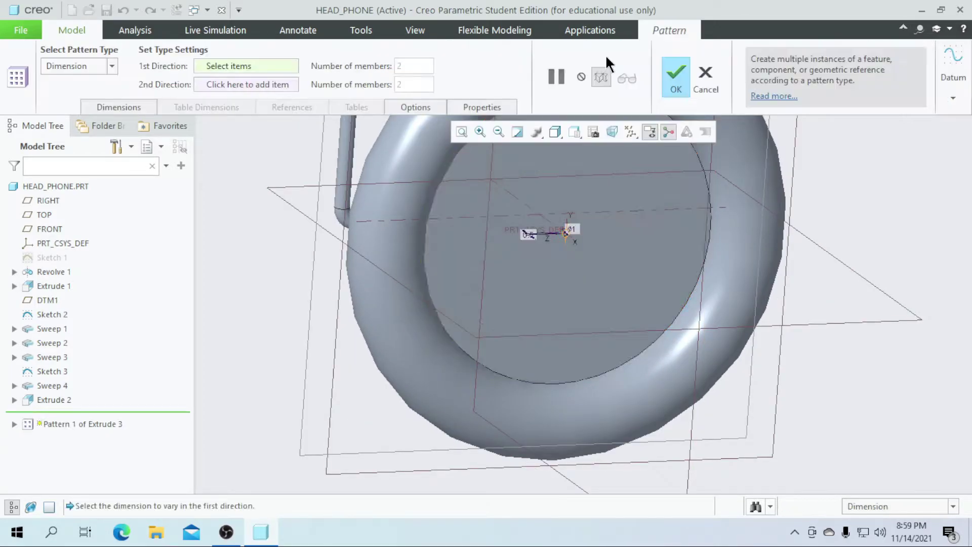
click(111, 65)
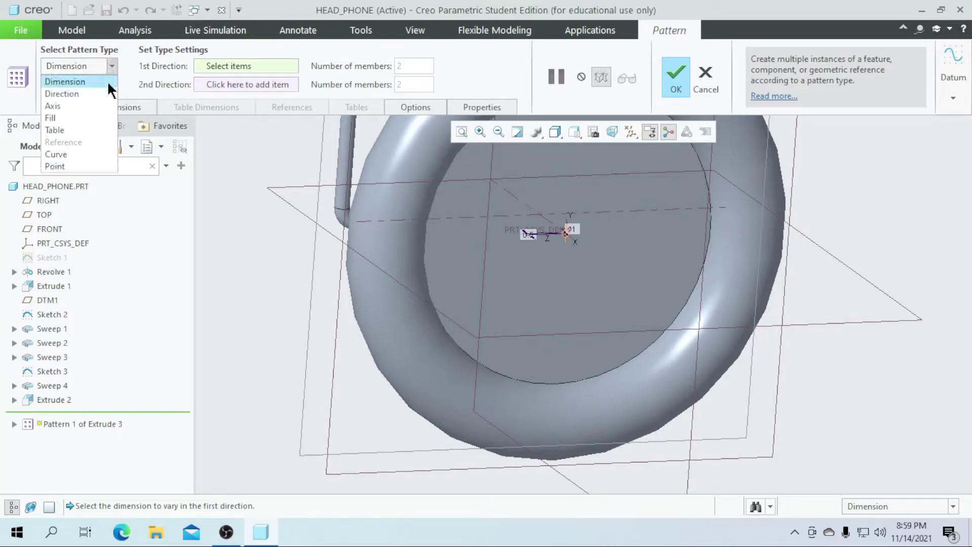
click(74, 126)
- Define the fill pattern's boundary sketch on the flat circular face inside the cushion ring, viewed in the 2D orientation
click(296, 107)
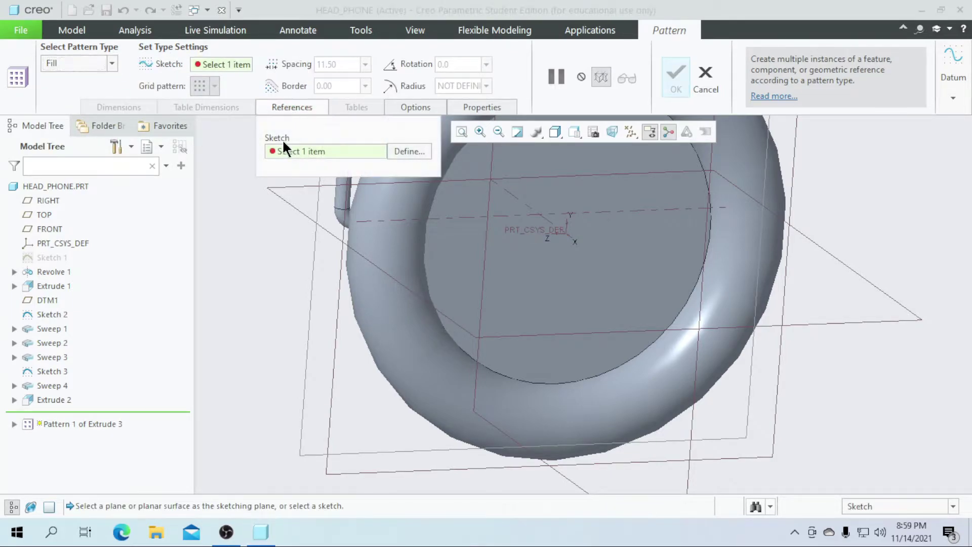
click(408, 150)
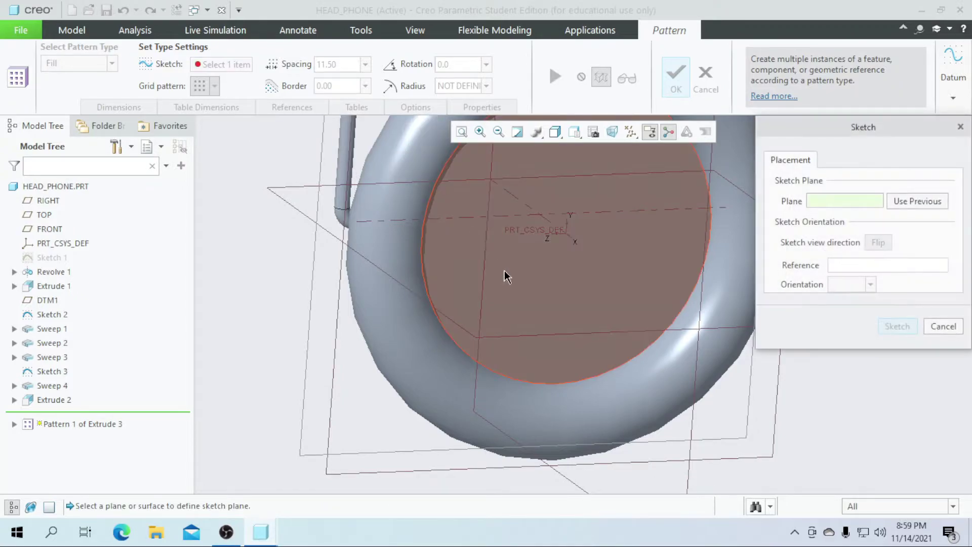
click(504, 272)
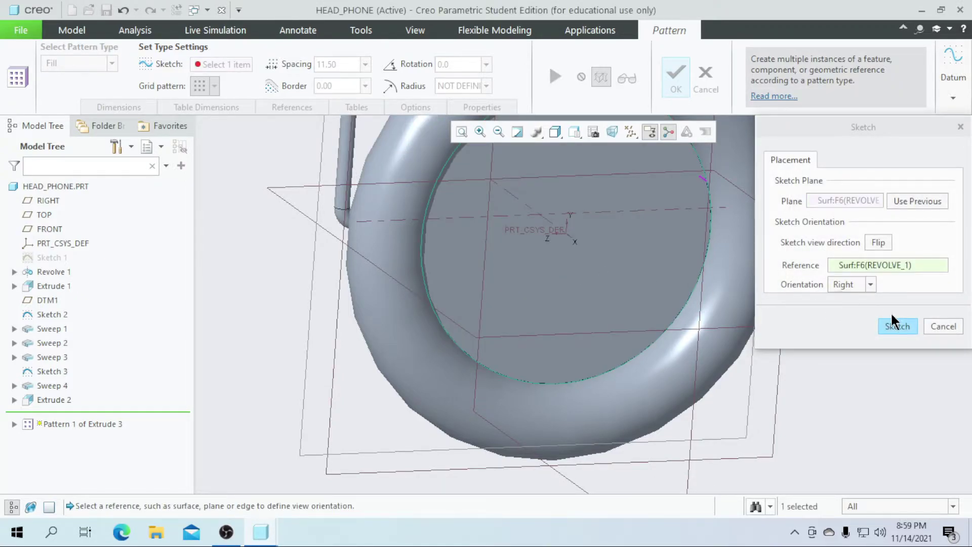
click(895, 326)
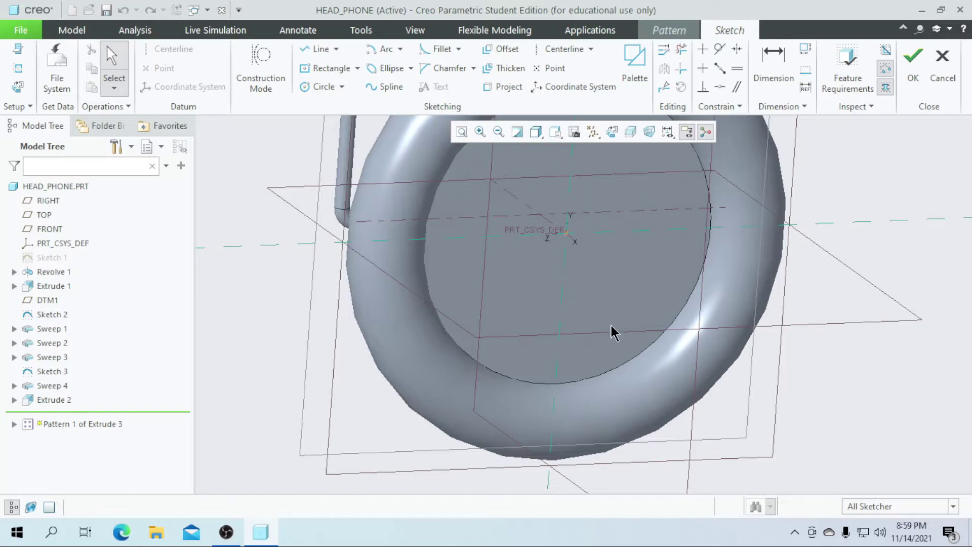
click(612, 131)
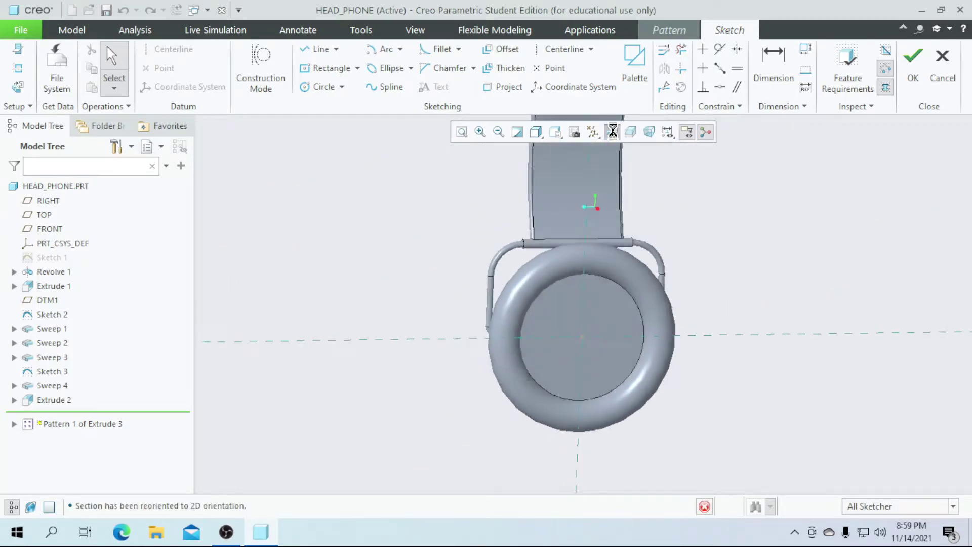
scroll(582, 375, up, 5)
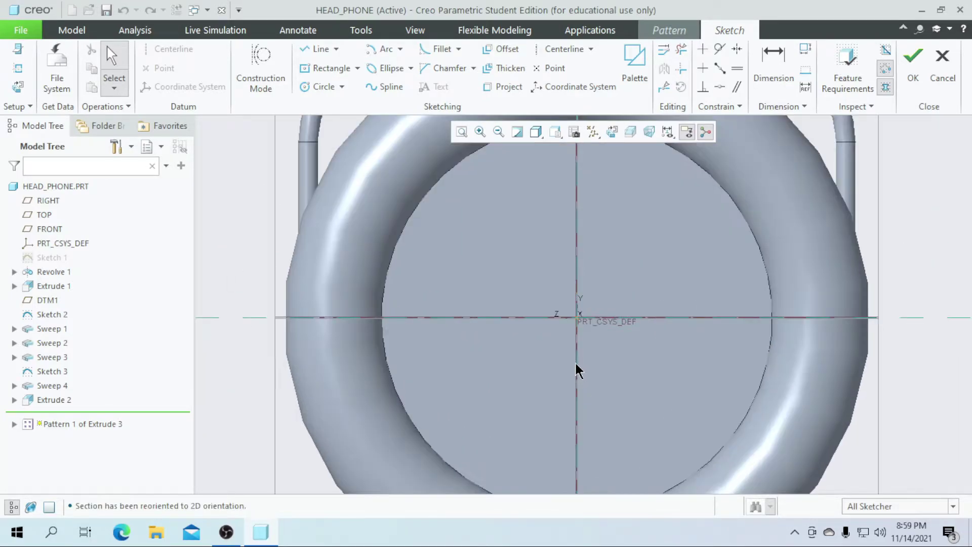
scroll(572, 344, down, 4)
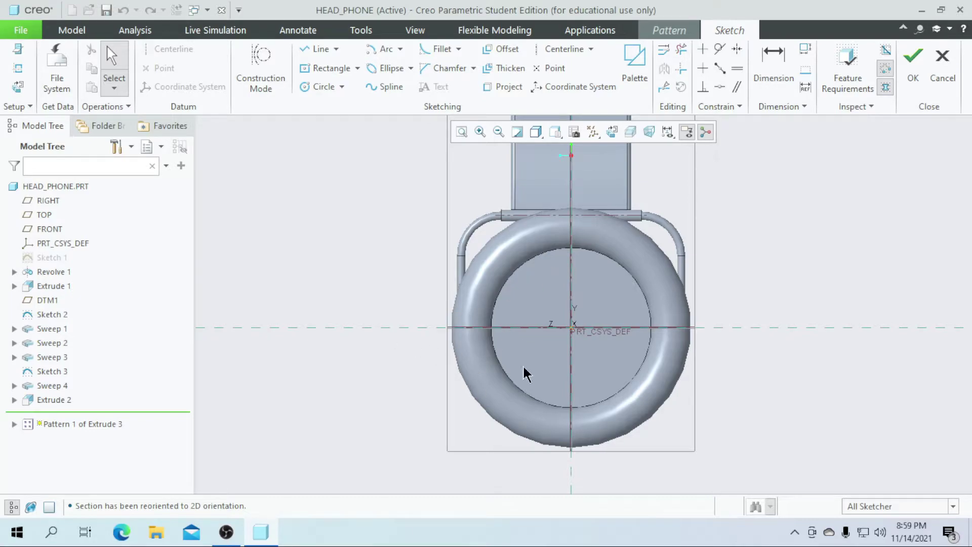
key(ctrl+d)
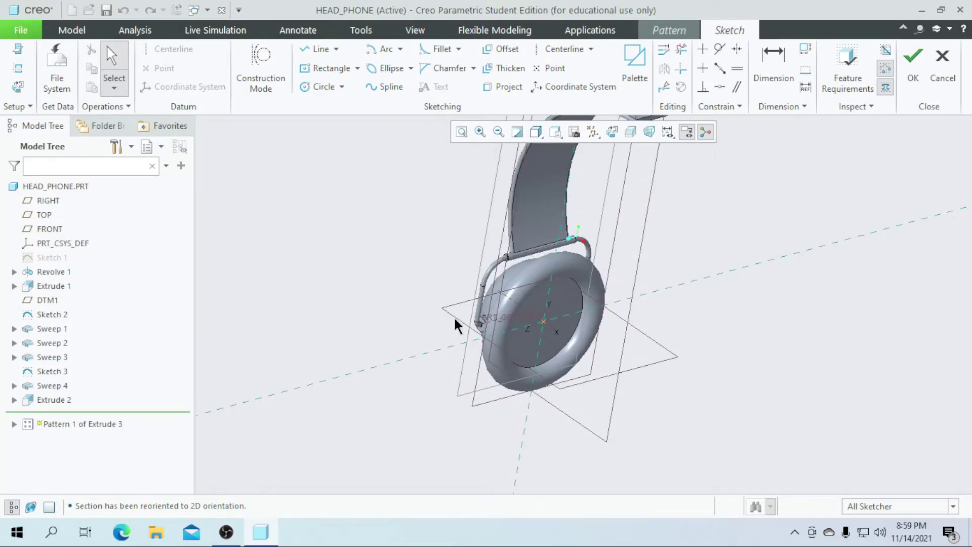
click(627, 129)
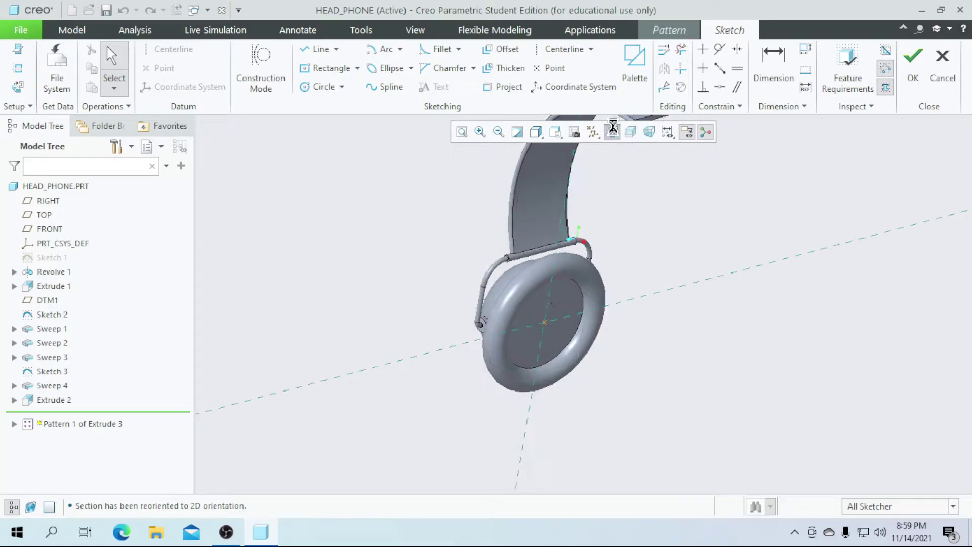
shift+middle_drag(579, 405, 542, 347)
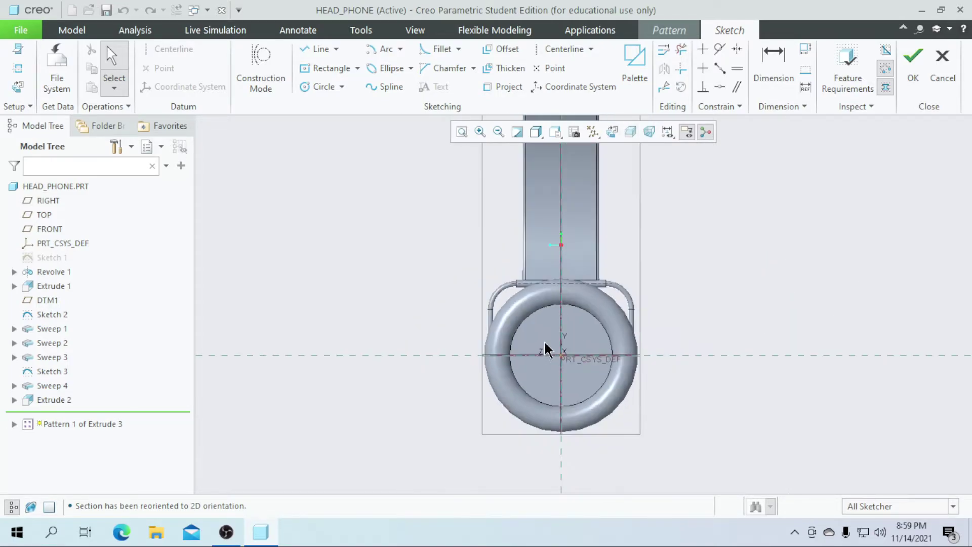
- Sketch the fill boundary as a circle centered on the origin, set its diameter to 35 mm, and accept the sketch
scroll(562, 369, up, 2)
click(319, 91)
click(558, 339)
click(585, 406)
scroll(590, 402, up, 3)
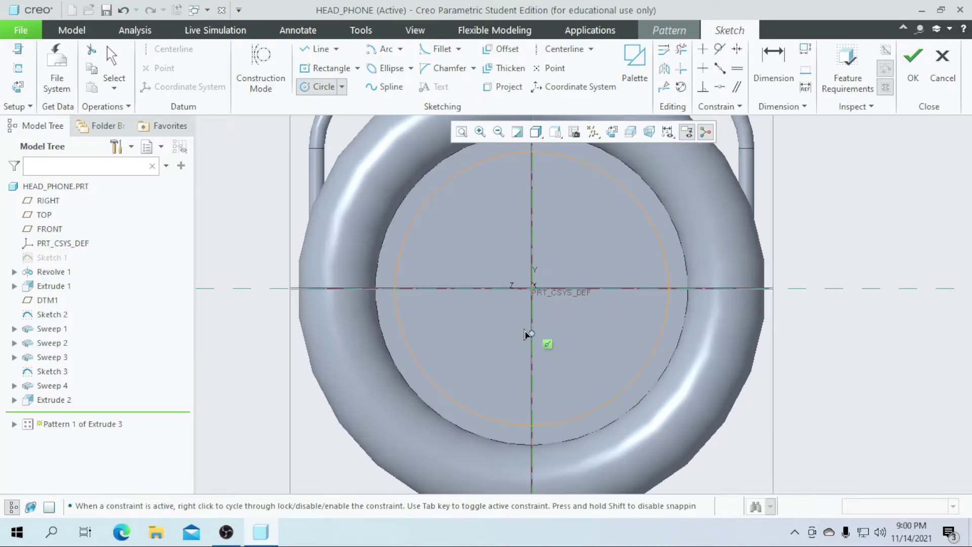
middle_click(535, 336)
double_click(370, 158)
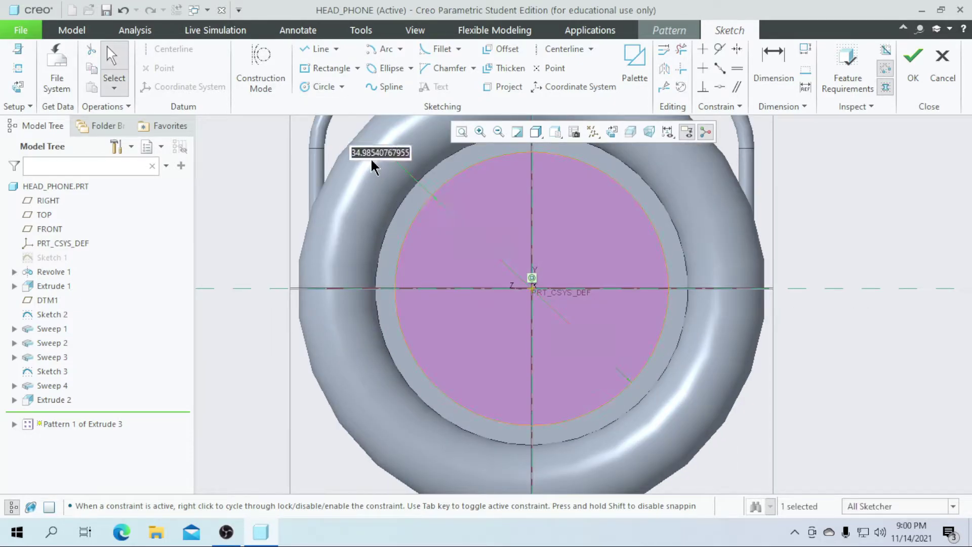
text(35)
click(912, 64)
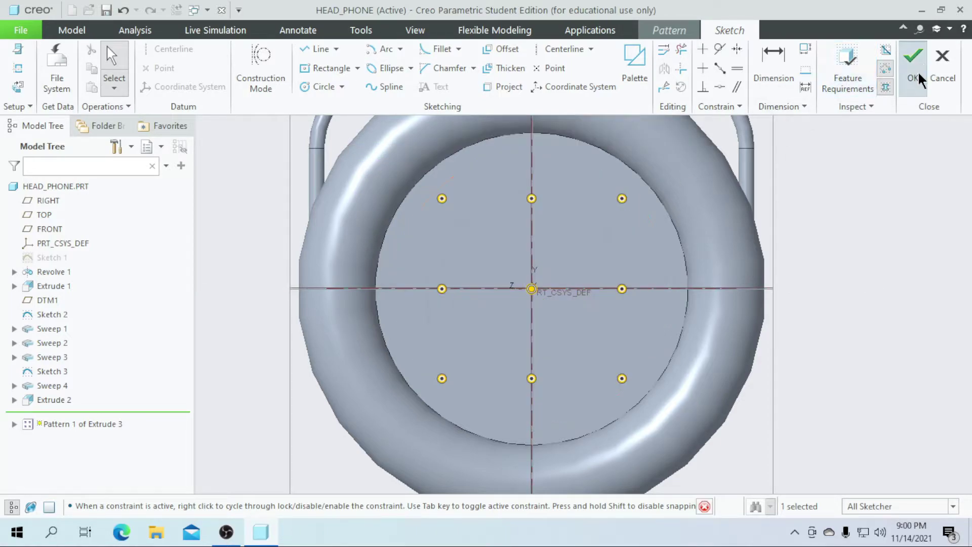
scroll(537, 262, down, 2)
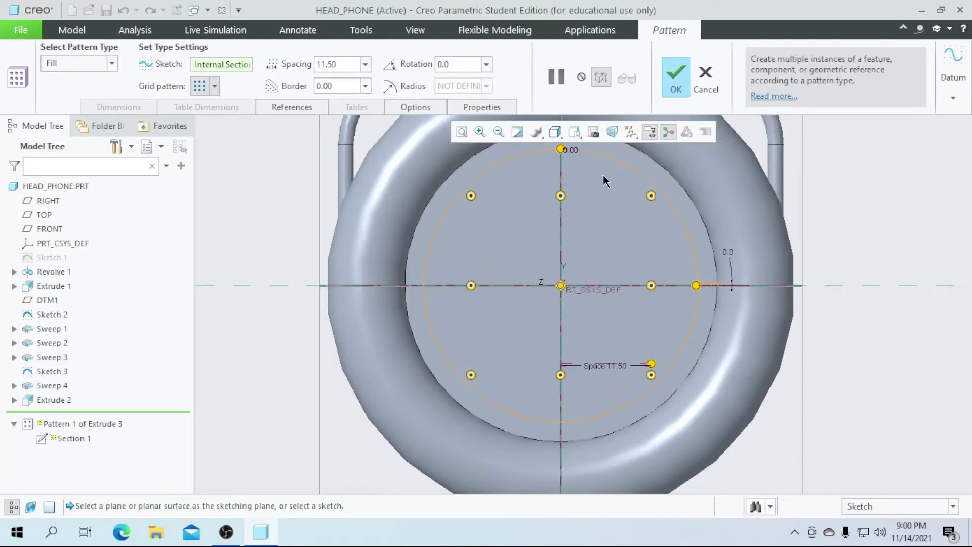
- Set the fill pattern's spacing to 5 and complete the pattern of small holes
double_click(351, 65)
text(5)
key(Return)
click(661, 92)
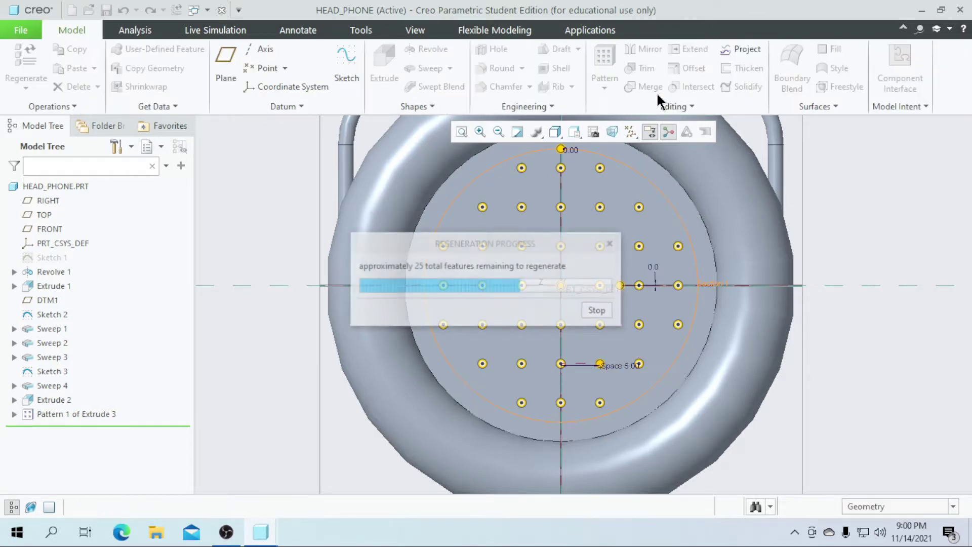
- Examine the patterned holes and the ear cup's outer side from several angles
scroll(588, 245, down, 4)
click(397, 339)
middle_drag(398, 338, 464, 414)
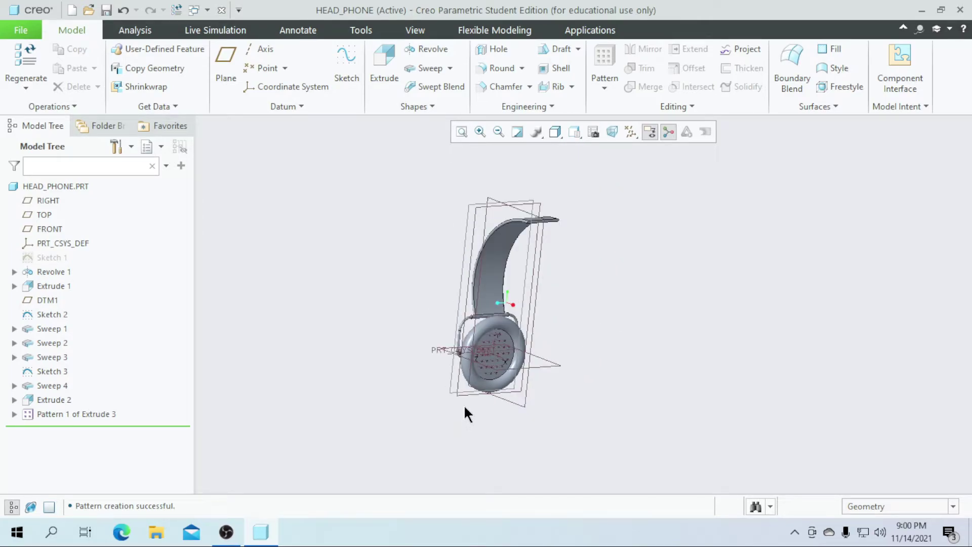
mouse_move(461, 414)
middle_down()
mouse_move(492, 408)
mouse_move(501, 418)
mouse_move(445, 425)
mouse_move(460, 395)
middle_up()
scroll(453, 369, up, 5)
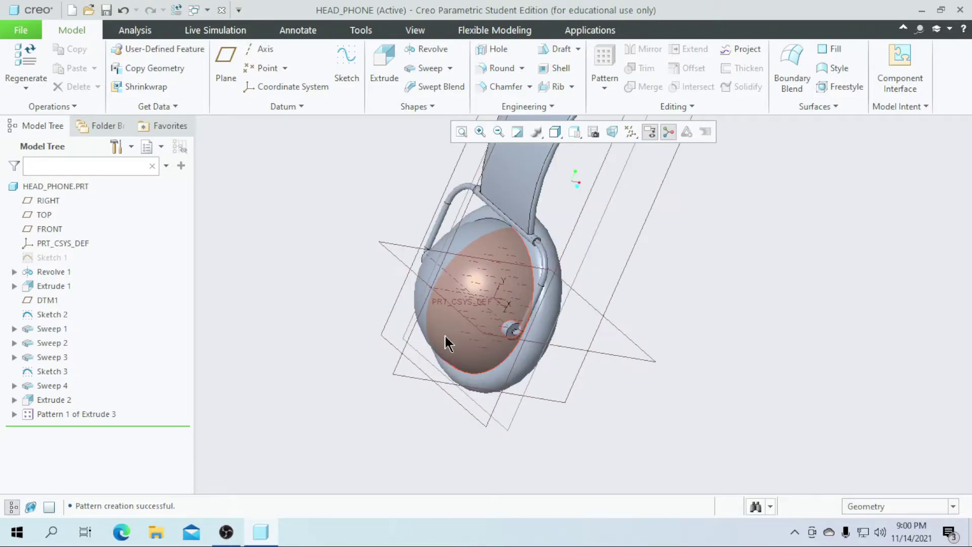
scroll(415, 395, down, 4)
middle_drag(392, 434, 358, 449)
click(346, 80)
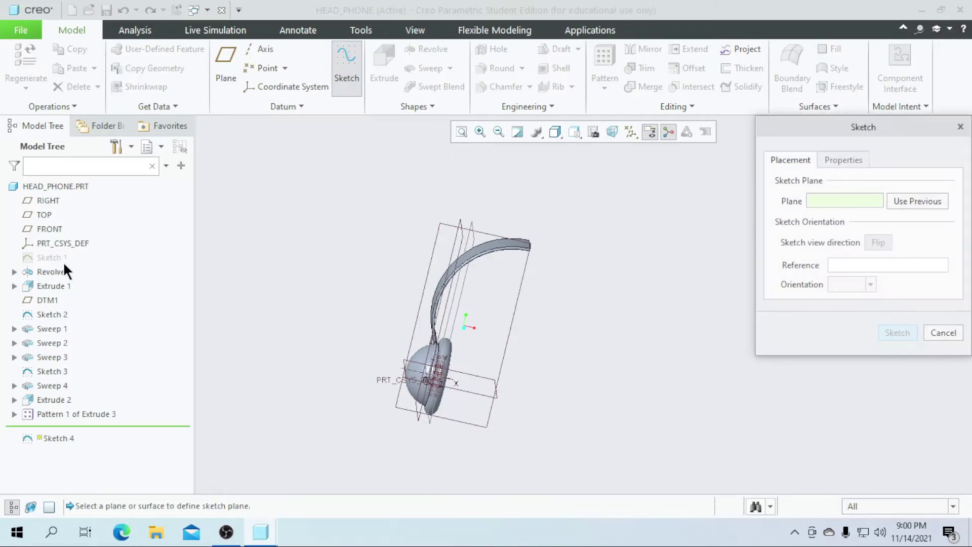
click(47, 301)
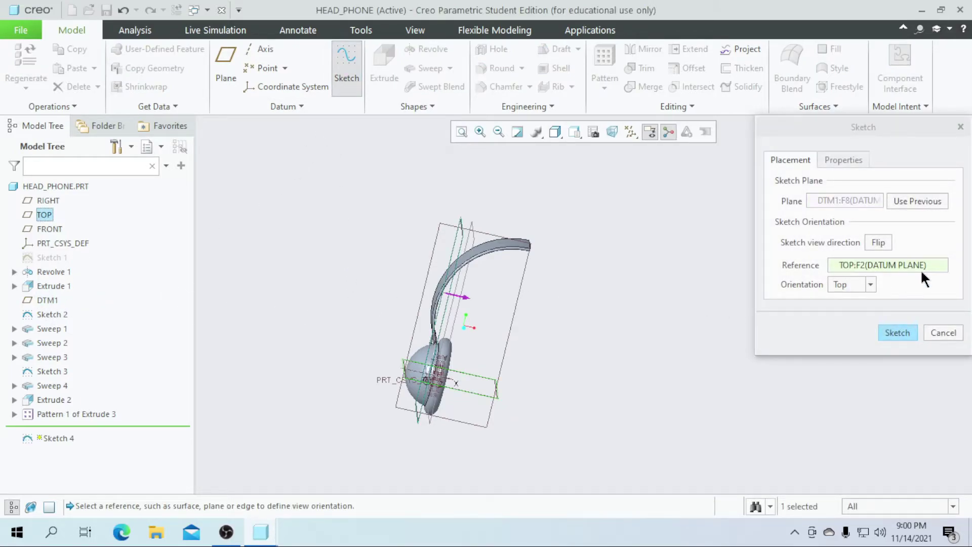
click(943, 332)
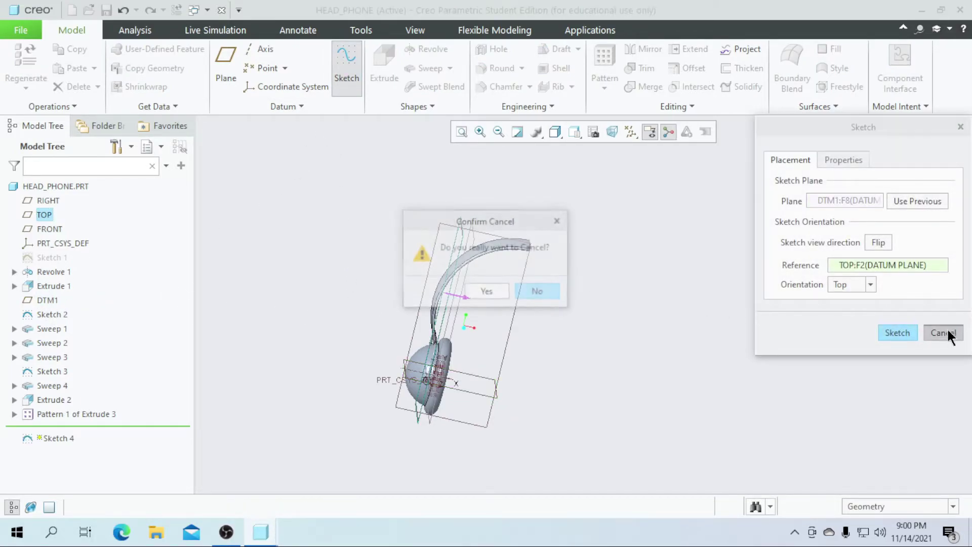
click(486, 292)
- Start a sketch on datum plane DTM1, view it in the 2D orientation, and turn off all datum display
click(48, 299)
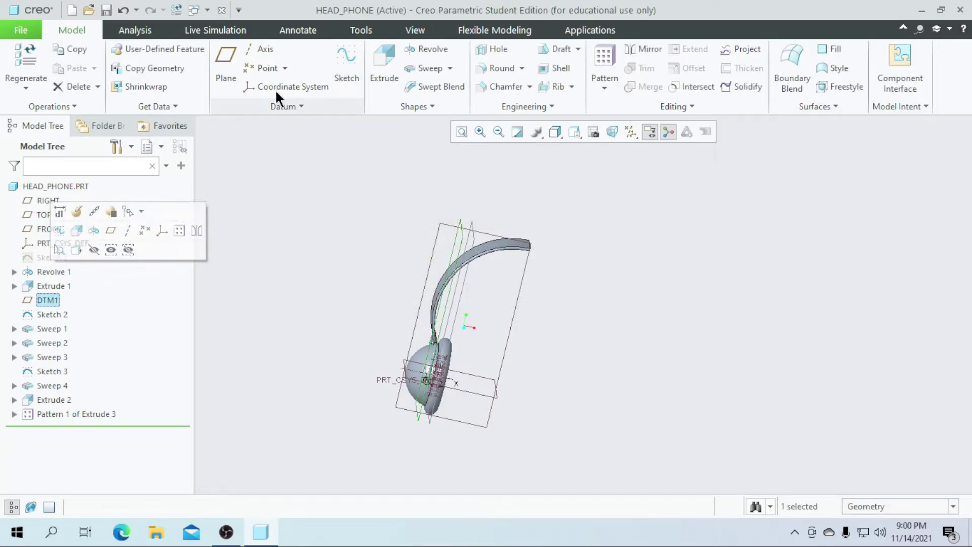
click(346, 65)
click(609, 133)
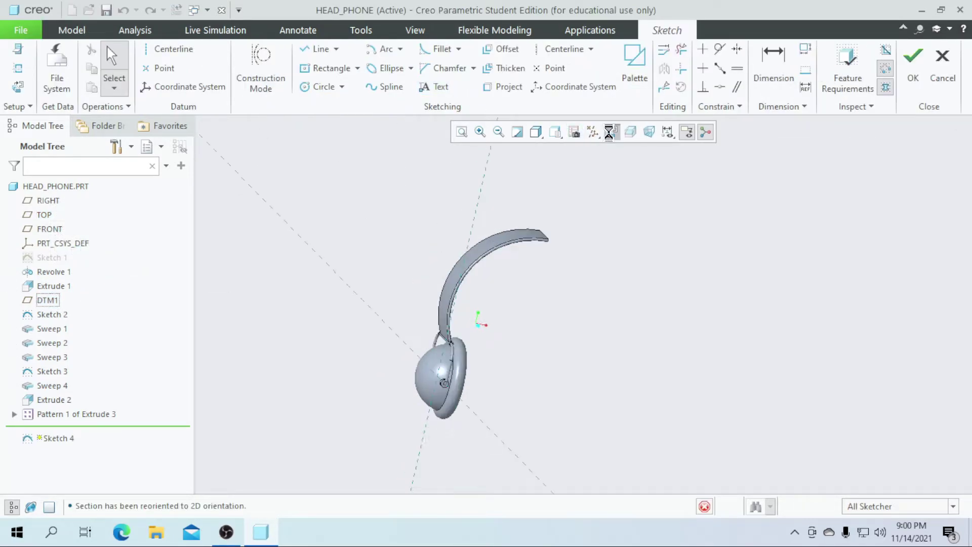
scroll(527, 367, up, 4)
click(595, 132)
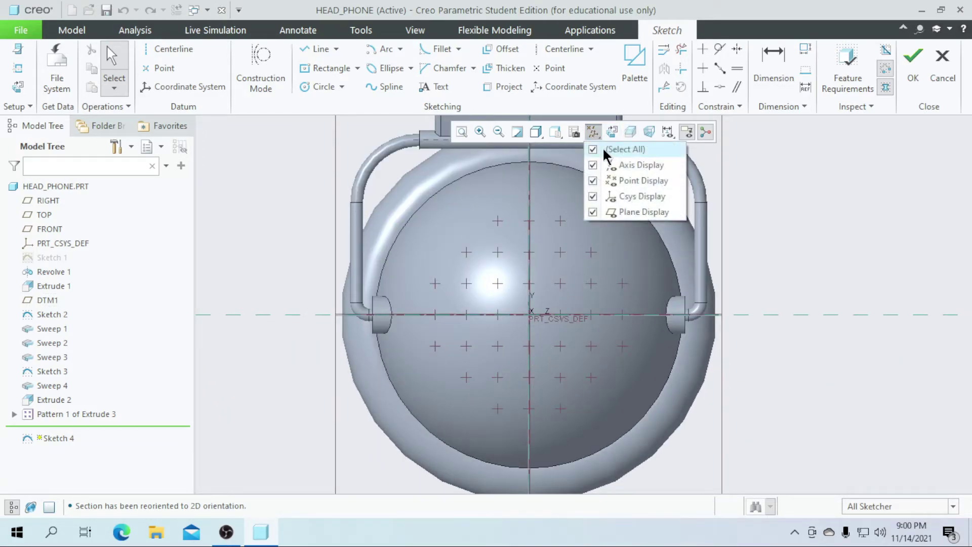
click(604, 150)
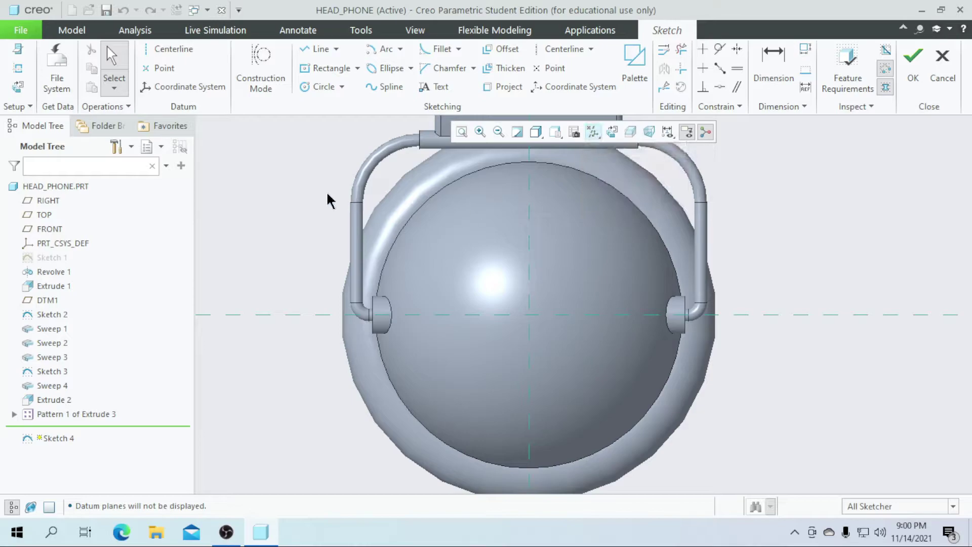